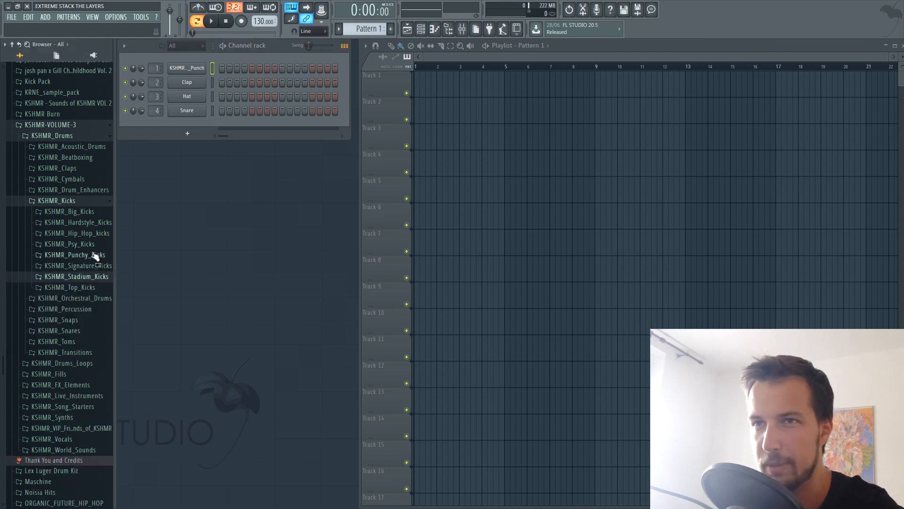
Replace the Clap channel with KSHMR_Top_Kick_06 and the Hat channel with KSHMR_Punchy_Kick_14_F
{"action": "left_click", "coordinate": [89, 287]}
{"action": "left_click", "coordinate": [92, 327]}
{"action": "left_click", "coordinate": [96, 347]}
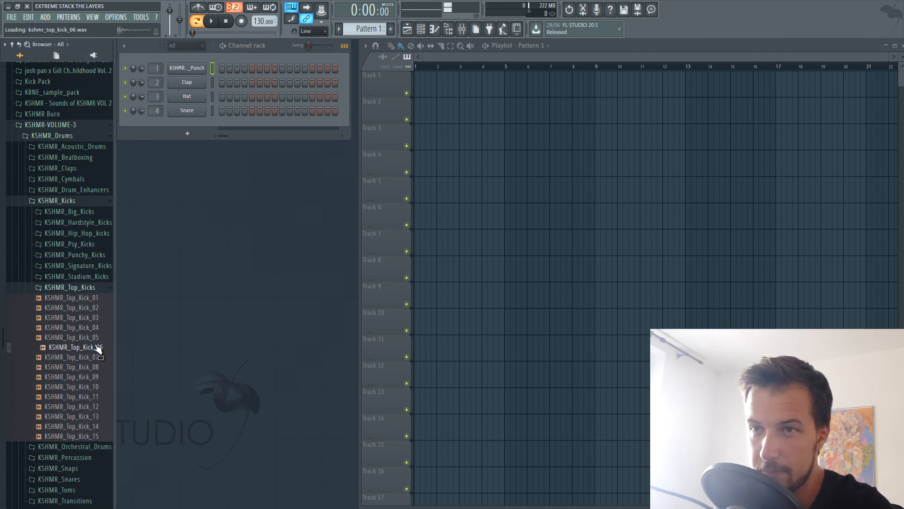
{"action": "left_click", "coordinate": [95, 287]}
{"action": "left_click", "coordinate": [95, 254]}
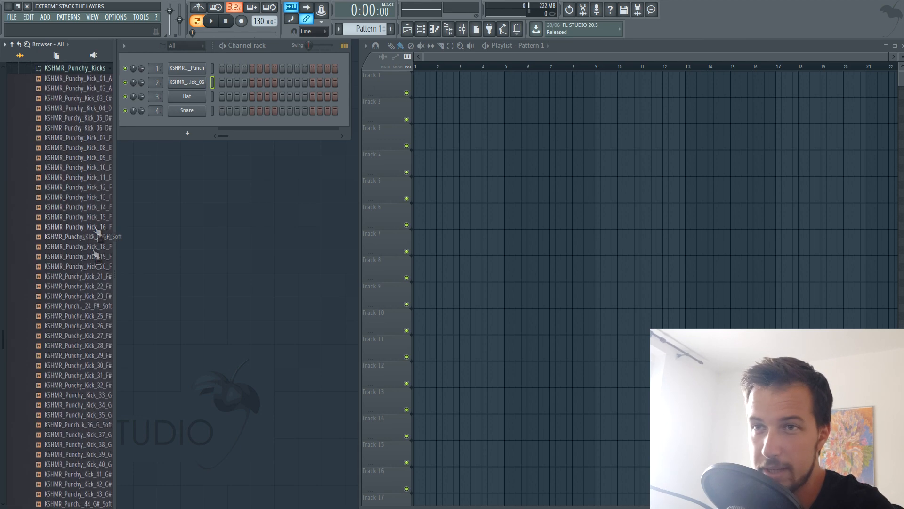
{"action": "left_click_drag", "start_coordinate": [97, 207], "coordinate": [187, 97]}
Replace the Snare channel with the KSHMR kick ending in Belly and add the kick ending in Slam as a new channel
{"action": "scroll", "coordinate": [76, 153], "scroll_direction": "up", "scroll_amount": 3}
{"action": "left_click", "coordinate": [94, 187]}
{"action": "left_click", "coordinate": [104, 209]}
{"action": "left_click_drag", "start_coordinate": [98, 228], "coordinate": [189, 112]}
{"action": "left_click_drag", "start_coordinate": [97, 269], "coordinate": [201, 130]}
Add KSHMR_Chest_Kick_03 and KSHMR_Chest_Kick_06 from the hip-hop kicks as new channels
{"action": "left_click", "coordinate": [84, 208]}
{"action": "left_click", "coordinate": [90, 167]}
{"action": "left_click", "coordinate": [87, 198]}
{"action": "left_click", "coordinate": [87, 218]}
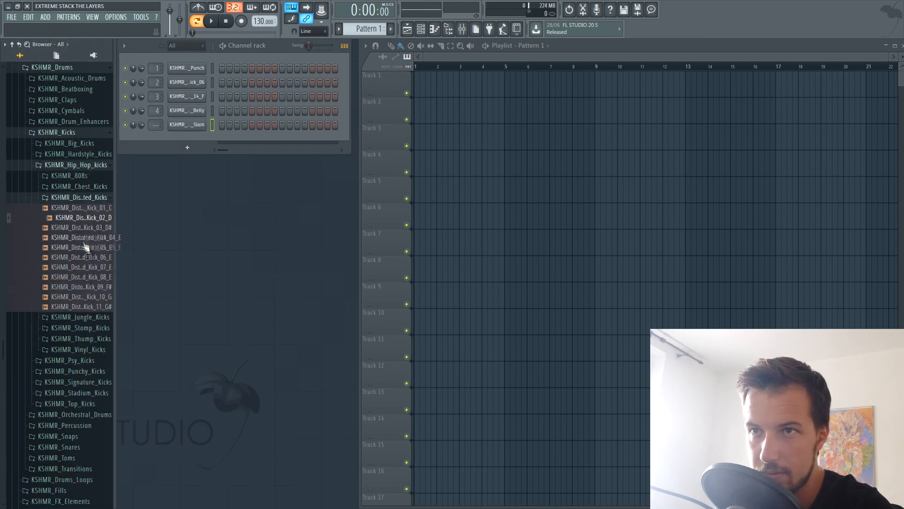
{"action": "left_click", "coordinate": [89, 197]}
{"action": "left_click", "coordinate": [90, 187]}
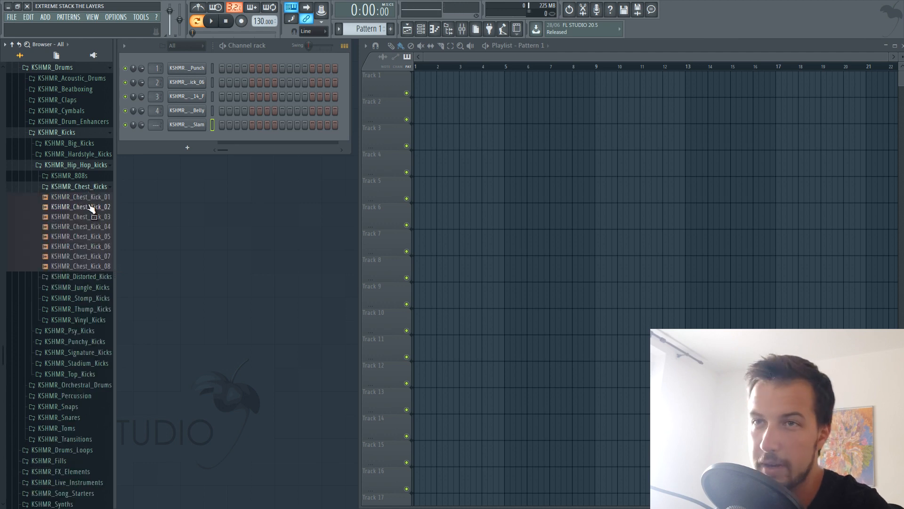
{"action": "left_click_drag", "start_coordinate": [87, 216], "coordinate": [187, 141]}
{"action": "left_click_drag", "start_coordinate": [90, 246], "coordinate": [188, 162]}
Add KSHMR_Jungle_Kick_03, another hip-hop kick ending in 05 and KSHMR_Thump_Kick_03 as new channels
{"action": "left_click", "coordinate": [78, 186]}
{"action": "left_click", "coordinate": [85, 208]}
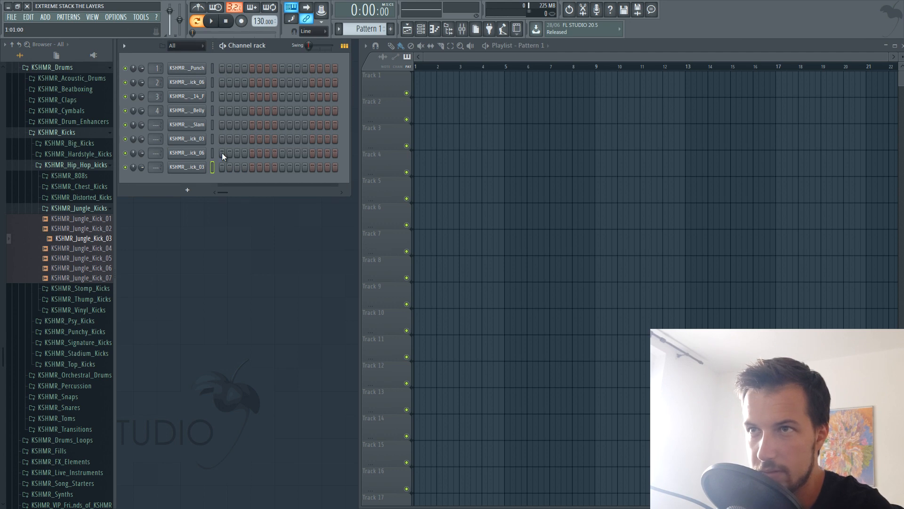
{"action": "left_click_drag", "start_coordinate": [94, 258], "coordinate": [101, 262]}
{"action": "left_click_drag", "start_coordinate": [83, 260], "coordinate": [187, 197]}
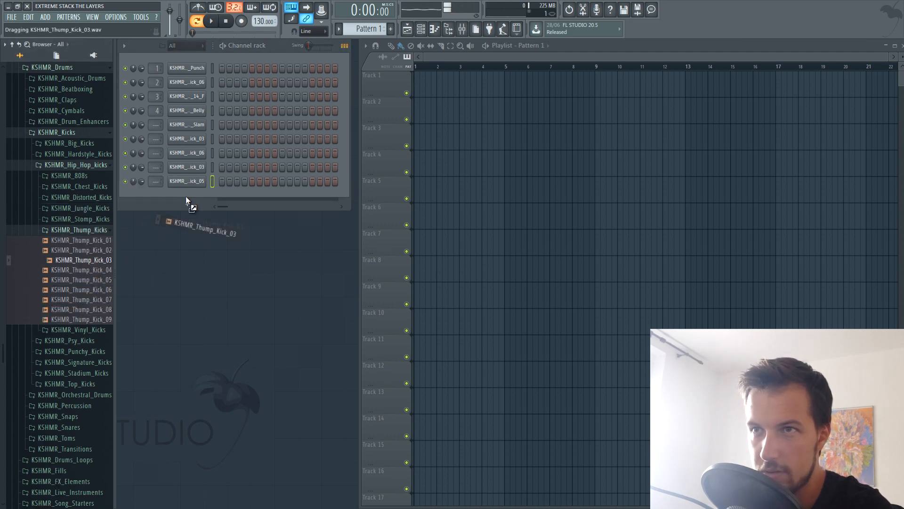
Place a hit on the first step of all ten kick channels and play the pattern
{"action": "left_click_drag", "start_coordinate": [222, 68], "coordinate": [224, 188]}
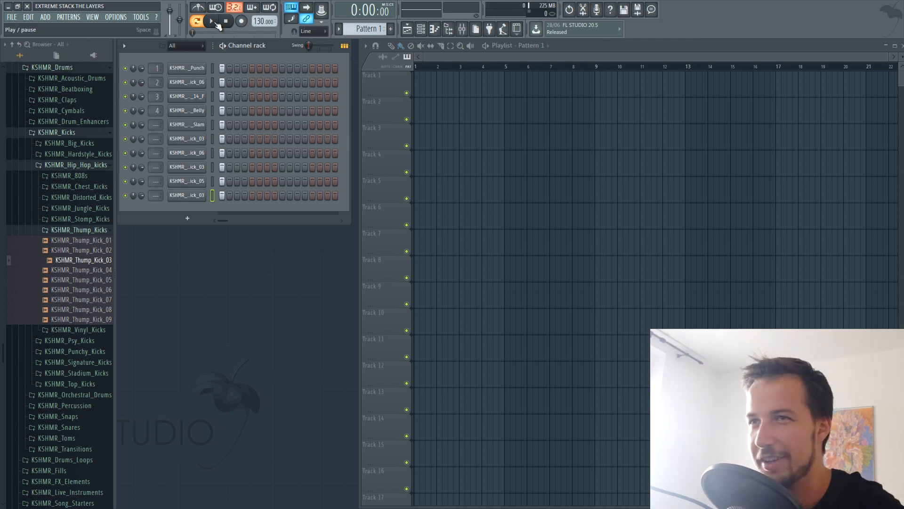
{"action": "left_click", "coordinate": [215, 22]}
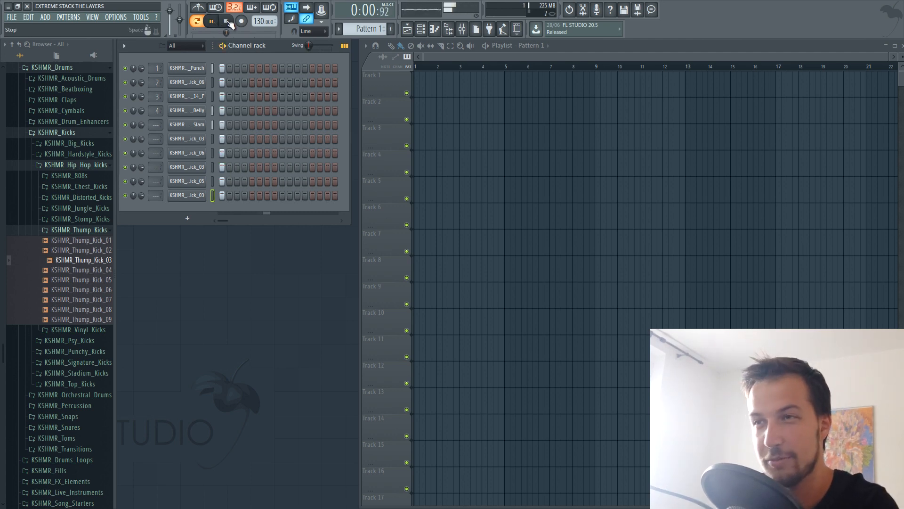
{"action": "left_click", "coordinate": [227, 22]}
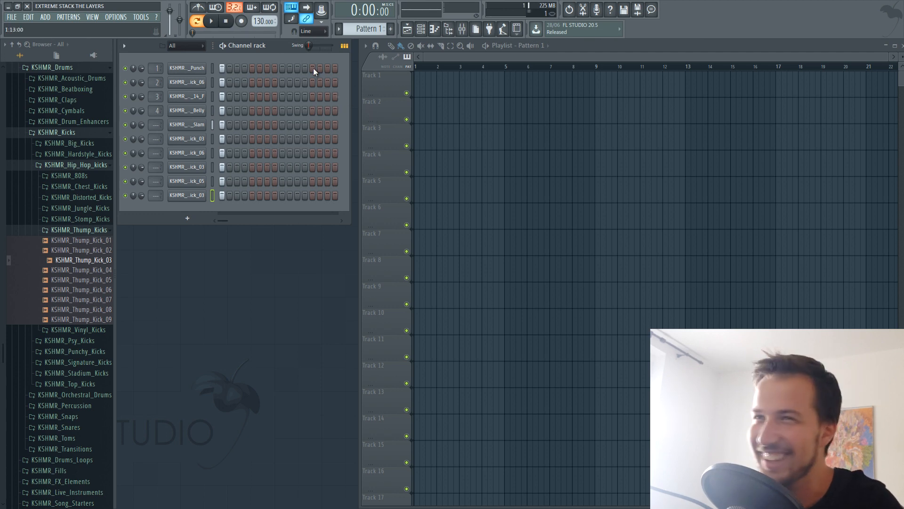
Place Pattern 1 at bar 1 of Track 1 in the playlist and play it in song mode
{"action": "left_click", "coordinate": [429, 77]}
{"action": "key", "text": "l"}
{"action": "key", "text": "space"}
{"action": "key", "text": "space"}
{"action": "key", "text": "F9"}
{"action": "key", "text": "F9"}
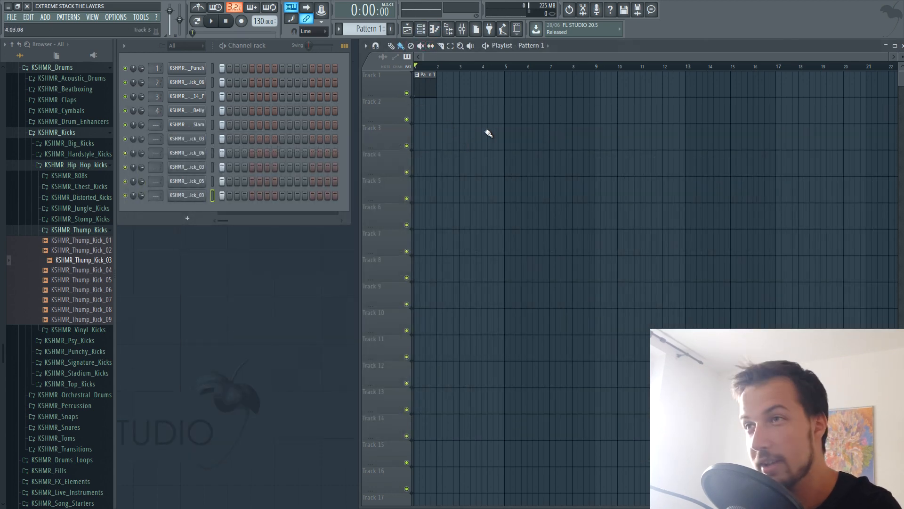
{"action": "key", "text": "space"}
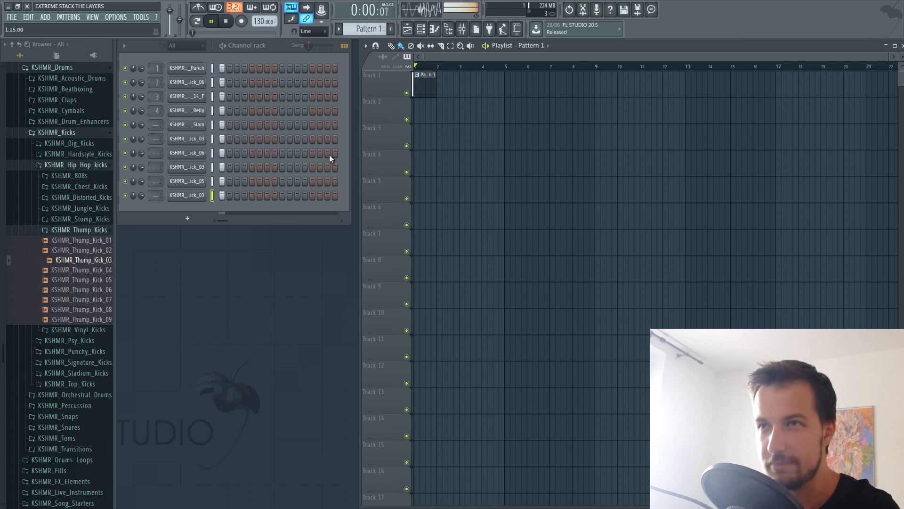
{"action": "key", "text": "space"}
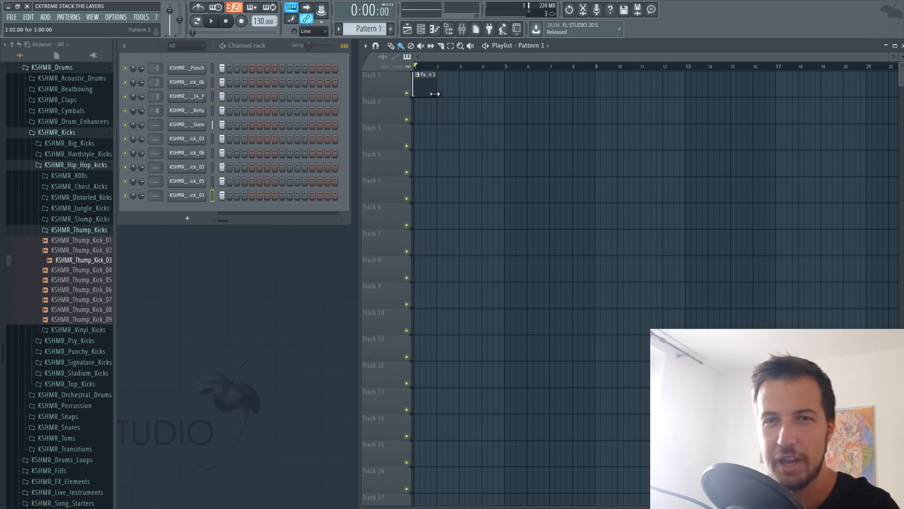
Add KSHMR_Tight_Snare_18_D# and KSHMR_Tight_Snare_04_A as new channels, each with a hit on step 9
{"action": "left_click", "coordinate": [75, 164]}
{"action": "left_click", "coordinate": [76, 134]}
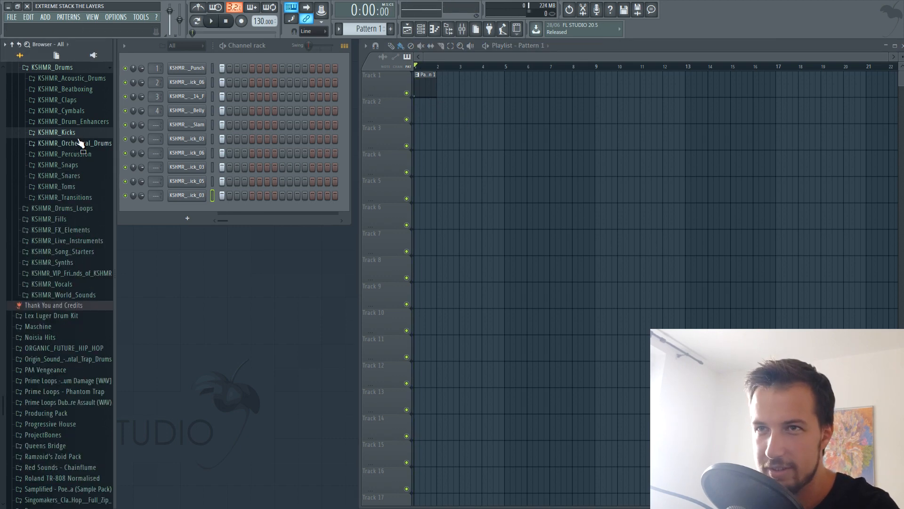
{"action": "left_click", "coordinate": [89, 179]}
{"action": "scroll", "coordinate": [88, 212], "scroll_direction": "up", "scroll_amount": 4}
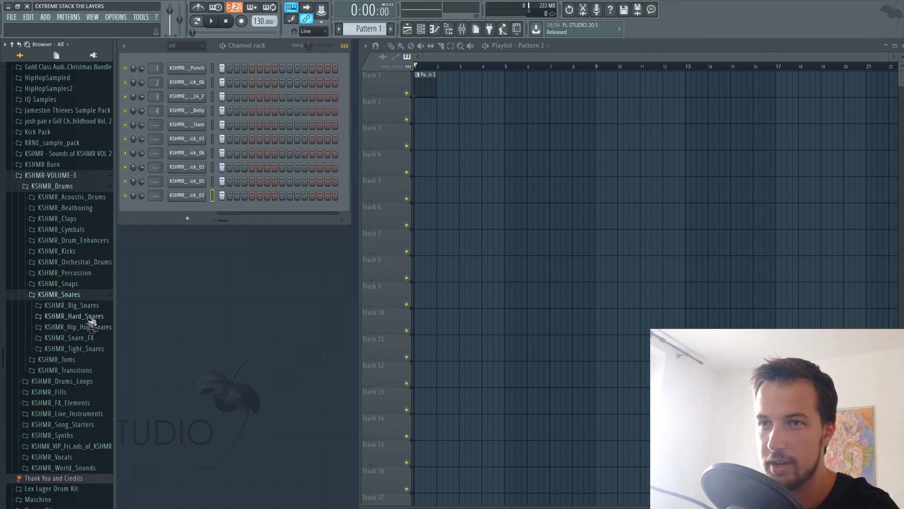
{"action": "left_click", "coordinate": [94, 349]}
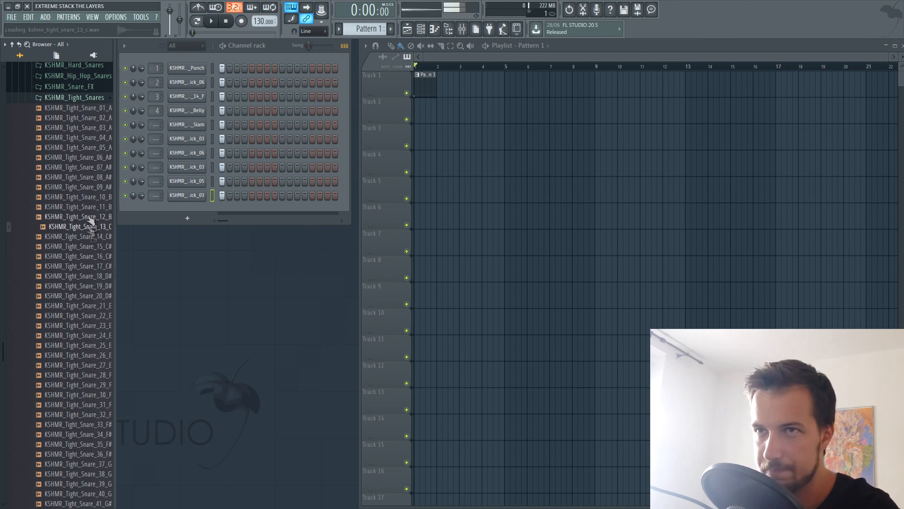
{"action": "left_click_drag", "start_coordinate": [95, 276], "coordinate": [186, 207]}
{"action": "left_click_drag", "start_coordinate": [97, 138], "coordinate": [194, 220]}
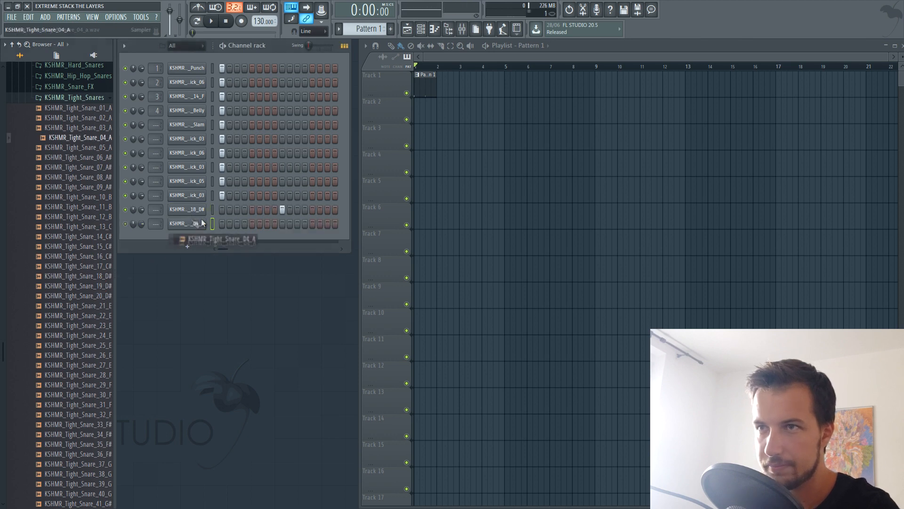
{"action": "left_click", "coordinate": [282, 222]}
{"action": "scroll", "coordinate": [79, 152], "scroll_direction": "up", "scroll_amount": 2}
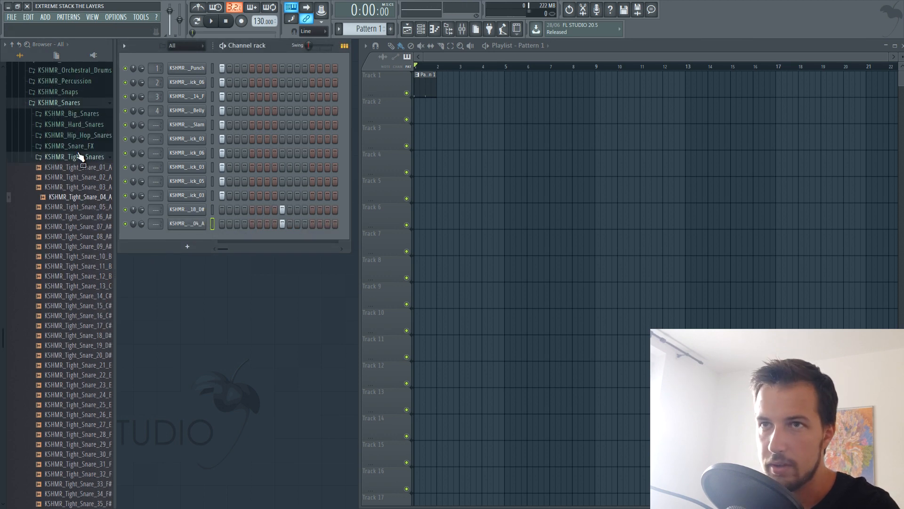
Add the KSHMR stadium claps 01, 08 and 05 as new channels, each with a hit on step 9
{"action": "left_click", "coordinate": [78, 157]}
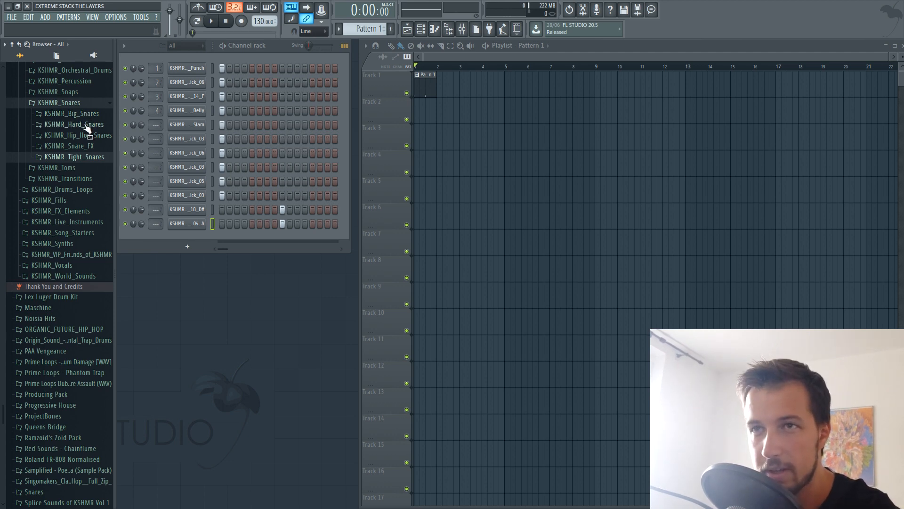
{"action": "scroll", "coordinate": [87, 129], "scroll_direction": "up", "scroll_amount": 4}
{"action": "left_click", "coordinate": [71, 221]}
{"action": "left_click", "coordinate": [66, 145]}
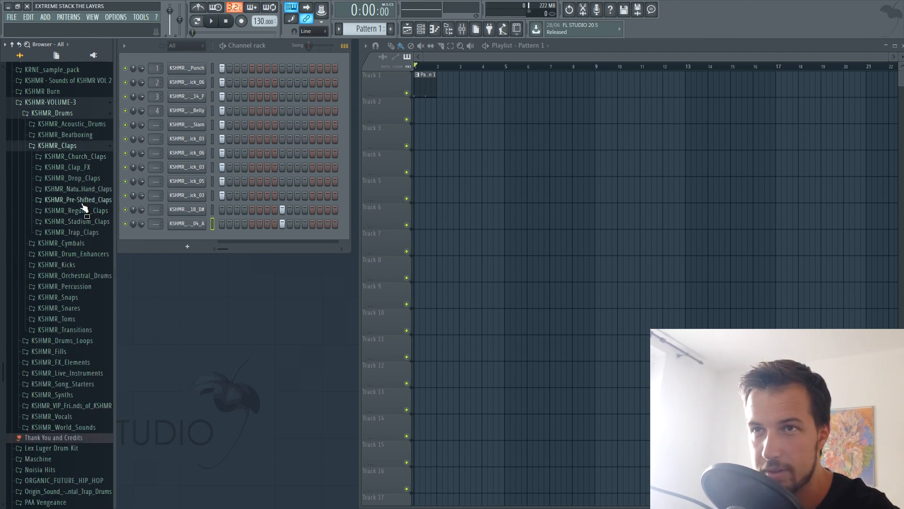
{"action": "left_click", "coordinate": [75, 222]}
{"action": "left_click_drag", "start_coordinate": [80, 231], "coordinate": [279, 243]}
{"action": "left_click_drag", "start_coordinate": [83, 302], "coordinate": [196, 257]}
{"action": "left_click", "coordinate": [282, 252]}
{"action": "left_click_drag", "start_coordinate": [87, 232], "coordinate": [194, 267]}
{"action": "left_click", "coordinate": [282, 266]}
{"action": "left_click_drag", "start_coordinate": [85, 290], "coordinate": [187, 266]}
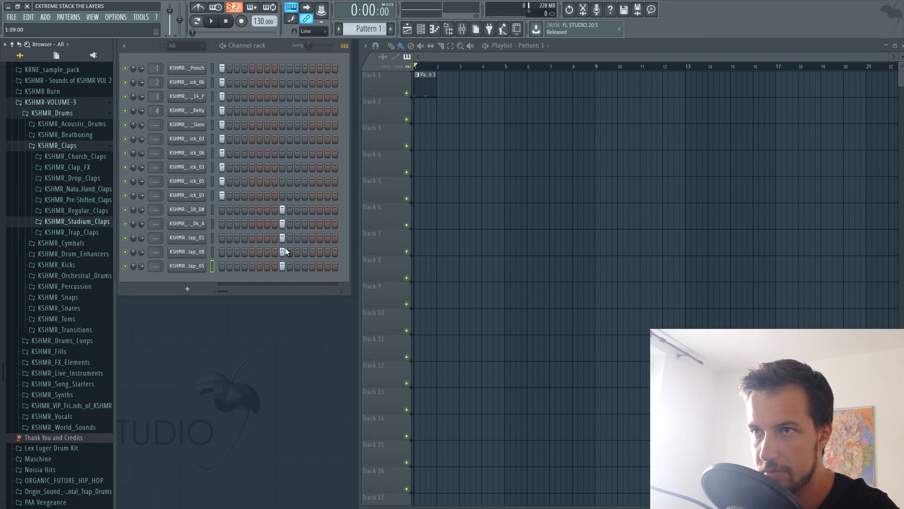
Add the KSHMR church clap 05 as a new channel with a hit on step 9
{"action": "left_click", "coordinate": [102, 159]}
{"action": "left_click", "coordinate": [83, 189]}
{"action": "left_click_drag", "start_coordinate": [86, 210], "coordinate": [188, 278]}
{"action": "left_click", "coordinate": [282, 280]}
{"action": "left_click", "coordinate": [90, 157]}
{"action": "left_click", "coordinate": [87, 146]}
Add KSHMR_Hard_Snare_05_E as a new channel with a hit on step 9
{"action": "left_click", "coordinate": [91, 222]}
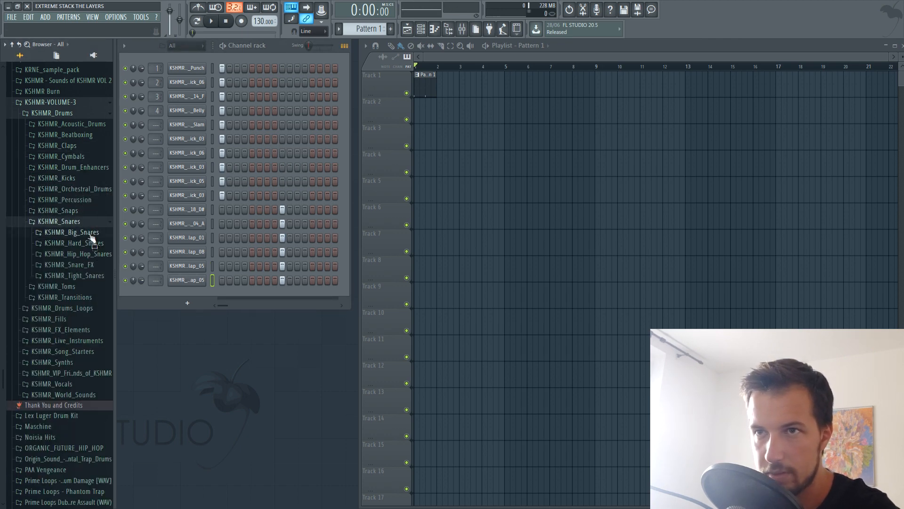
{"action": "left_click", "coordinate": [90, 234]}
{"action": "left_click", "coordinate": [98, 323]}
{"action": "left_click", "coordinate": [91, 232]}
{"action": "left_click", "coordinate": [91, 243]}
{"action": "left_click", "coordinate": [89, 294]}
{"action": "left_click_drag", "start_coordinate": [89, 294], "coordinate": [188, 292]}
{"action": "left_click", "coordinate": [282, 295]}
Add KSHMR_Hard_Snare_14_G and KSHMR_Hard_Snare_02_C# as new channels, each with a hit on step 9
{"action": "left_click", "coordinate": [90, 391]}
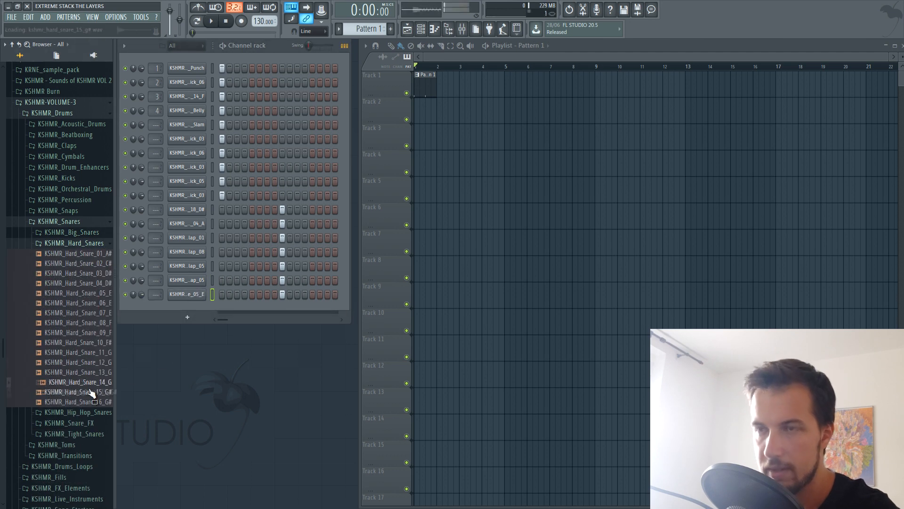
{"action": "left_click_drag", "start_coordinate": [91, 393], "coordinate": [256, 297]}
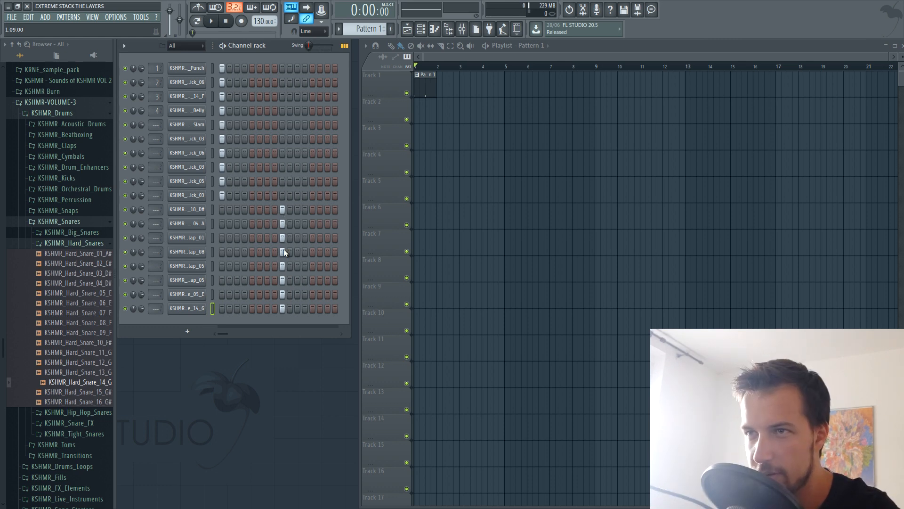
{"action": "left_click_drag", "start_coordinate": [77, 263], "coordinate": [188, 329]}
{"action": "left_click", "coordinate": [282, 324]}
Add the KSHMR hip-hop snare 05_B as a new channel with a hit on step 9
{"action": "left_click", "coordinate": [80, 244]}
{"action": "left_click", "coordinate": [83, 254]}
{"action": "left_click_drag", "start_coordinate": [88, 279], "coordinate": [187, 336]}
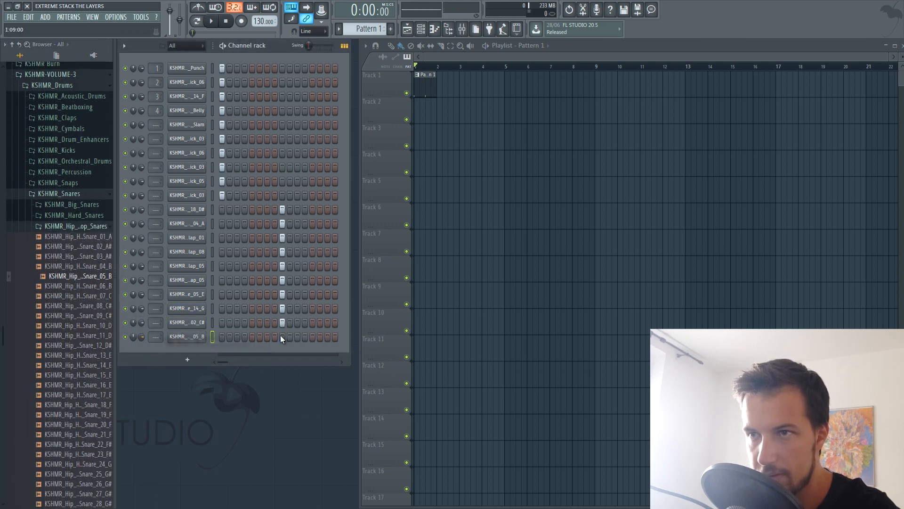
Play the layered kick and snare beat and add a second Pattern 1 clip at bar 2 of Track 1
{"action": "left_click", "coordinate": [212, 24]}
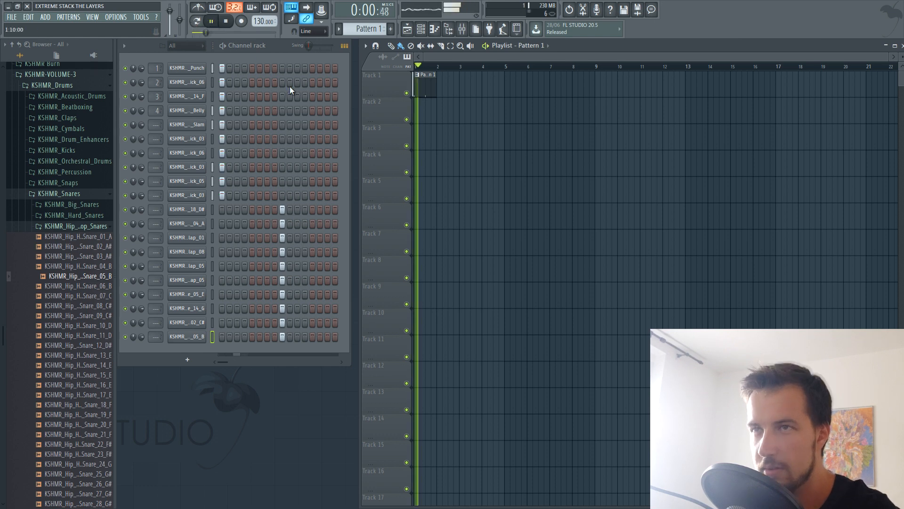
{"action": "key", "text": "space"}
{"action": "left_click", "coordinate": [446, 96]}
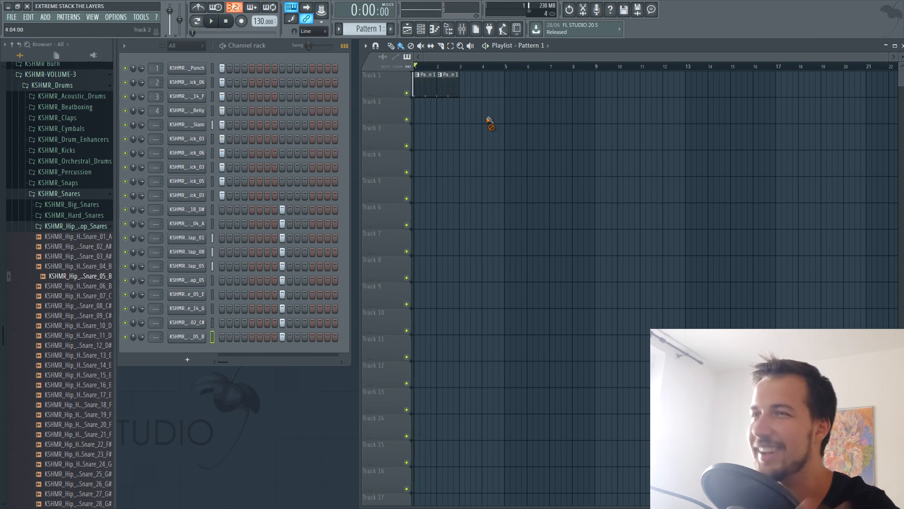
Raise the tempo to 150 BPM and play the beat
{"action": "left_click_drag", "start_coordinate": [281, 23], "coordinate": [262, 488]}
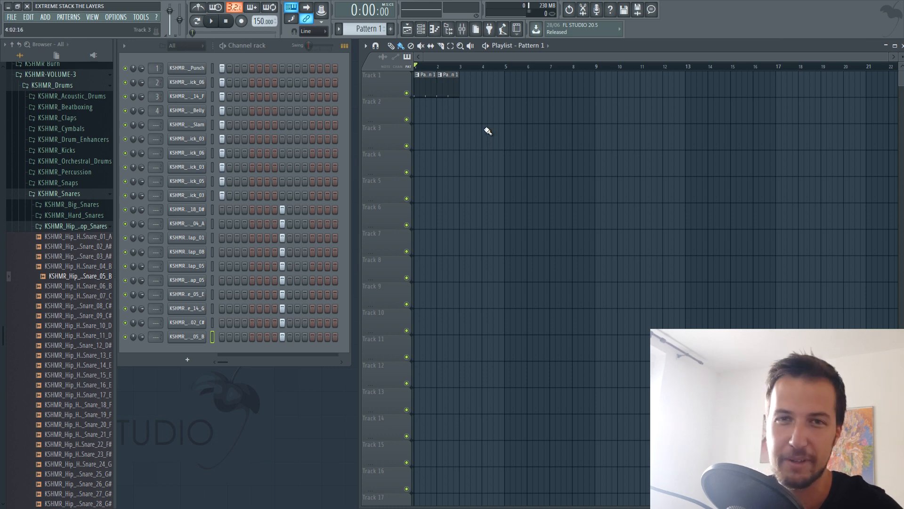
{"action": "key", "text": "space"}
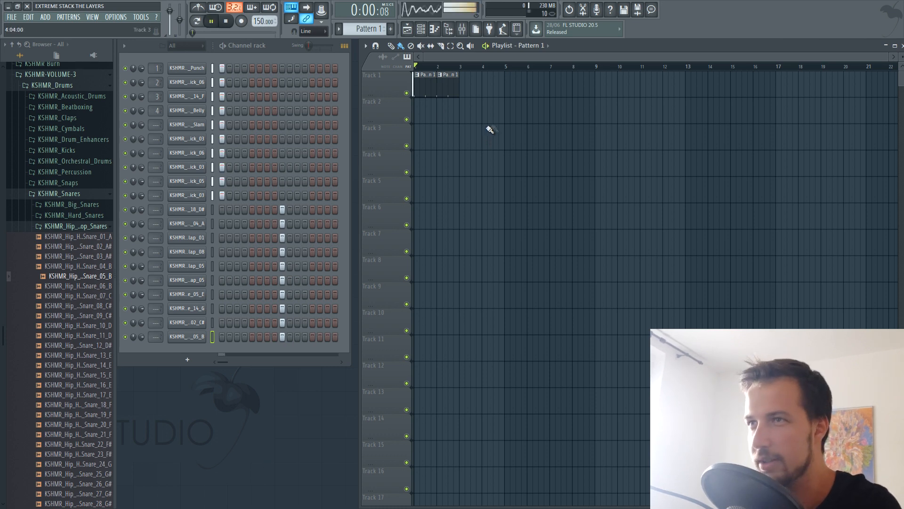
{"action": "key", "text": "space"}
Lower the tempo to 115 BPM and play the beat
{"action": "left_click_drag", "start_coordinate": [263, 22], "coordinate": [266, 89]}
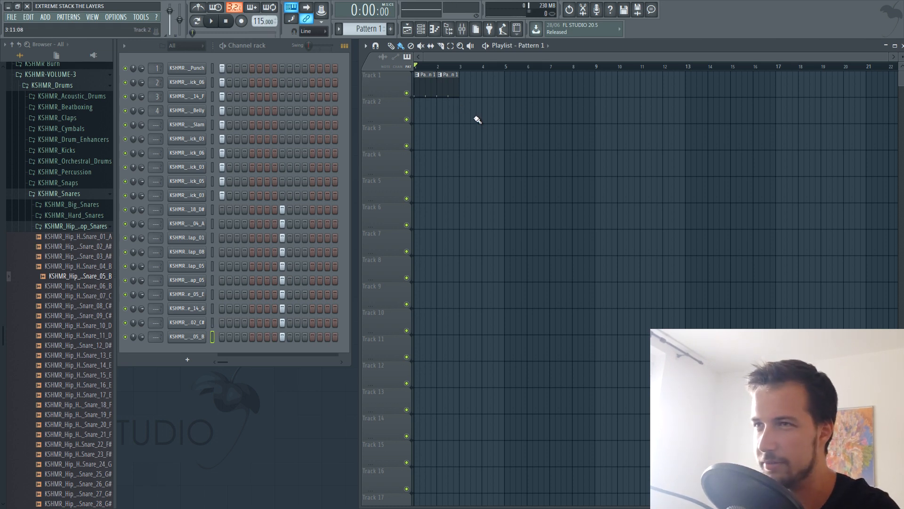
{"action": "key", "text": "space"}
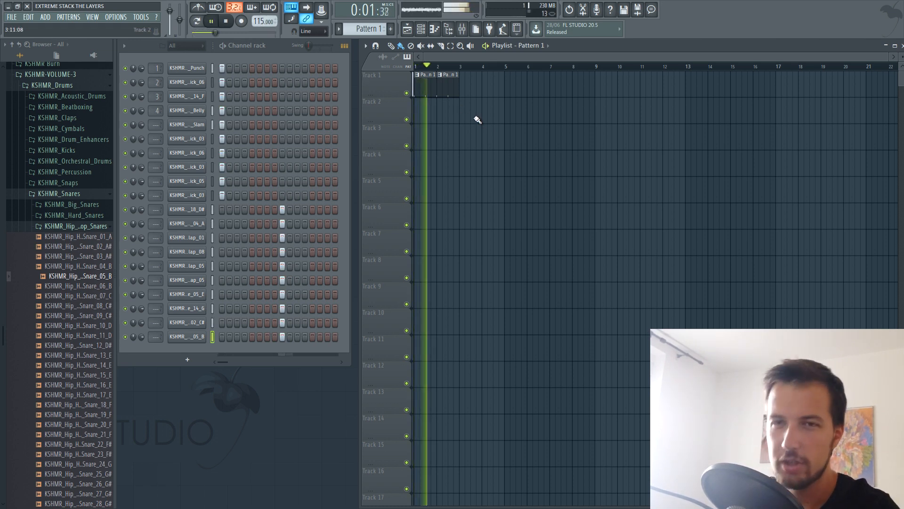
{"action": "key", "text": "space"}
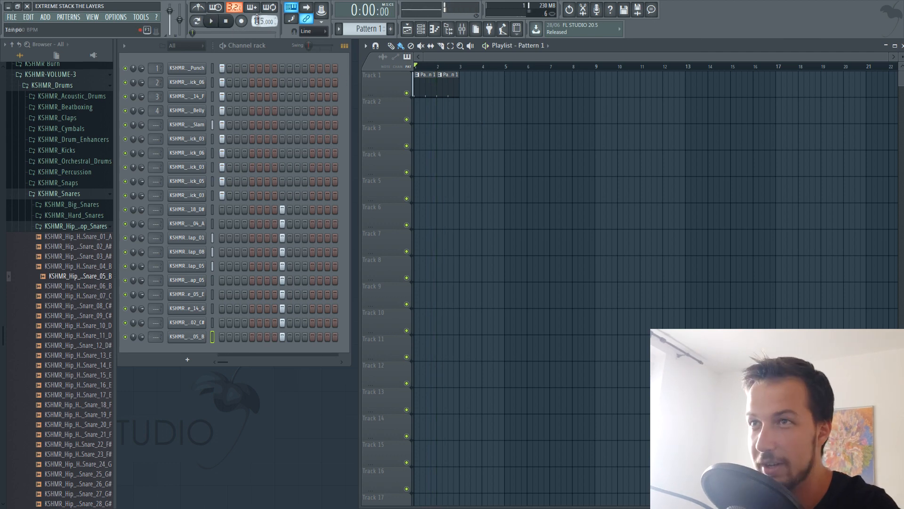
Audition individual tom samples in the KSHMR_Tom_Individuals folder, including KSHMR_Tom_08_D
{"action": "left_click", "coordinate": [75, 226]}
{"action": "left_click", "coordinate": [59, 193]}
{"action": "left_click", "coordinate": [75, 206]}
{"action": "left_click", "coordinate": [80, 215]}
{"action": "left_click", "coordinate": [93, 236]}
{"action": "left_click", "coordinate": [101, 296]}
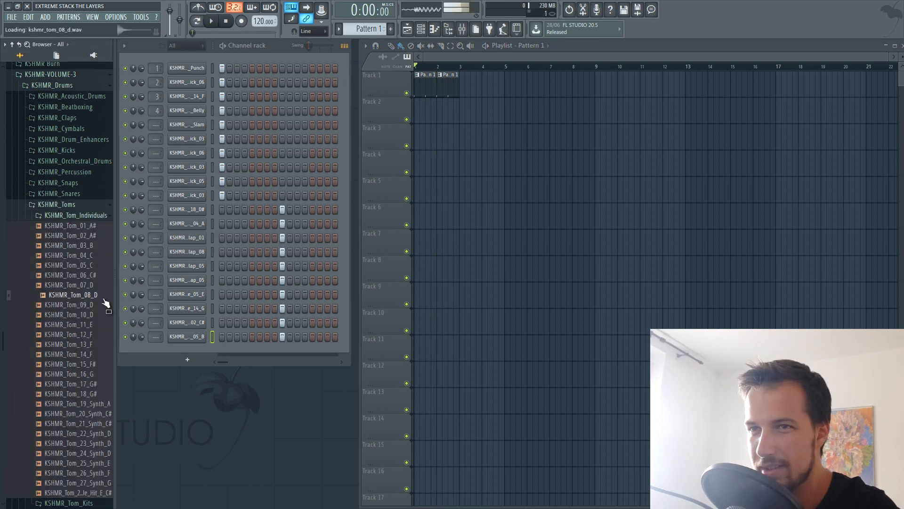
Switch to Pattern 2 and add individual tom samples, including KSHMR_Tom_08_D, KSHMR_Tom_09_D and KSHMR_Tom_10_D, as new channels
{"action": "left_click", "coordinate": [391, 29]}
{"action": "left_click_drag", "start_coordinate": [92, 295], "coordinate": [193, 349]}
{"action": "left_click_drag", "start_coordinate": [87, 311], "coordinate": [213, 370]}
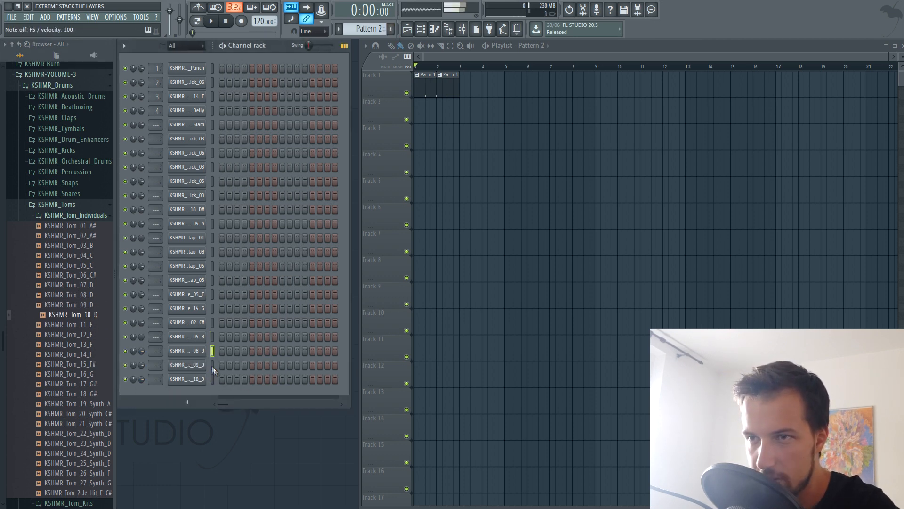
{"action": "left_click_drag", "start_coordinate": [85, 226], "coordinate": [191, 453]}
{"action": "left_click_drag", "start_coordinate": [85, 235], "coordinate": [197, 473]}
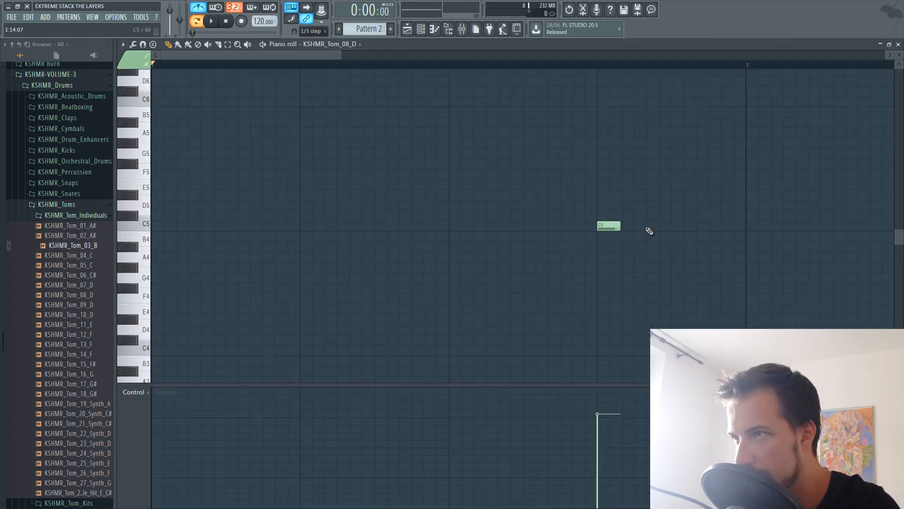
Add two more evenly spaced C5 notes after the existing one in KSHMR_Tom_08_D and play the pattern
{"action": "left_click", "coordinate": [648, 227]}
{"action": "key", "text": "space"}
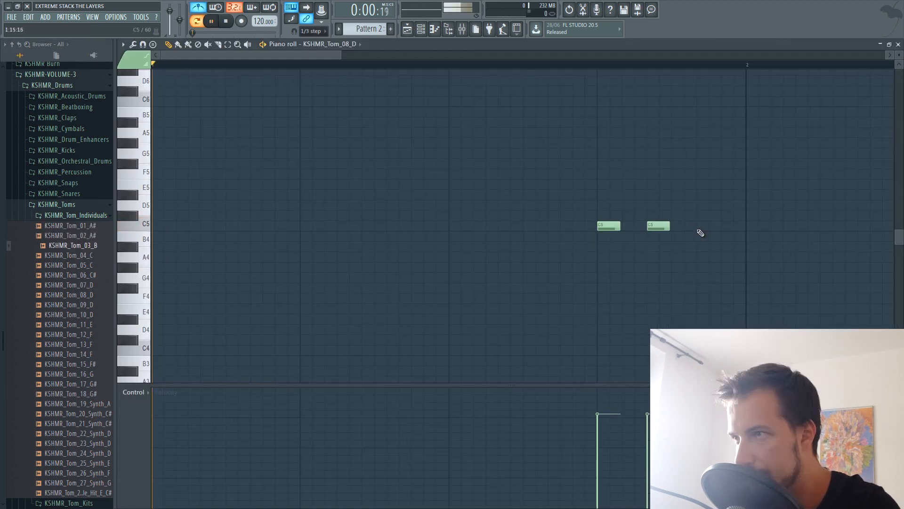
{"action": "left_click", "coordinate": [698, 227]}
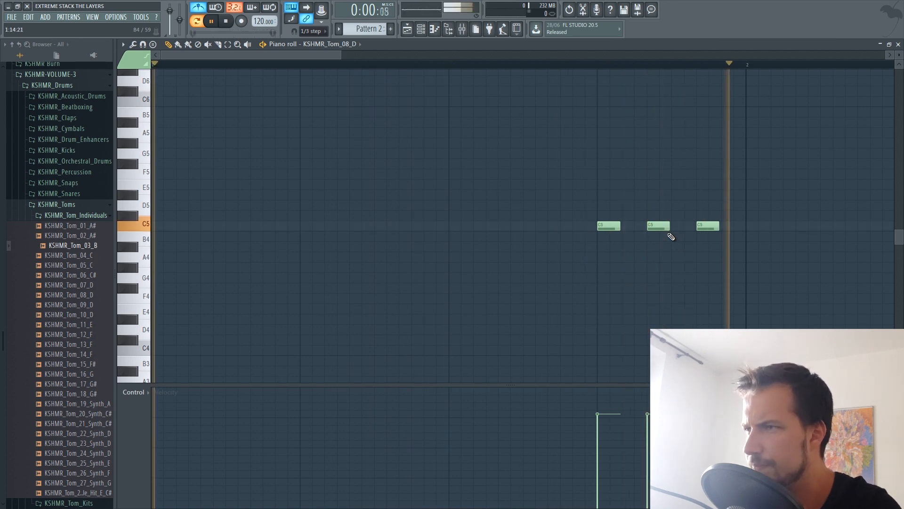
{"action": "key", "text": "space"}
{"action": "key", "text": "space"}
{"action": "left_click", "coordinate": [160, 226]}
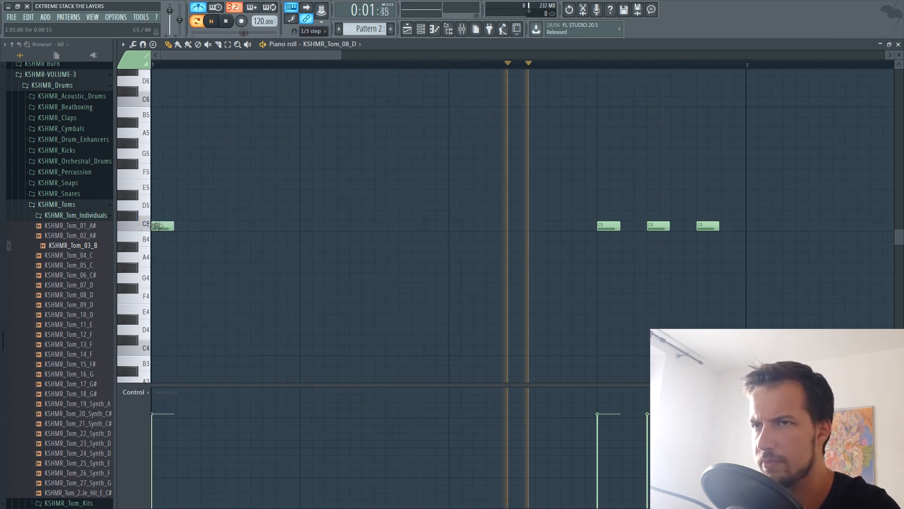
{"action": "right_click", "coordinate": [161, 226]}
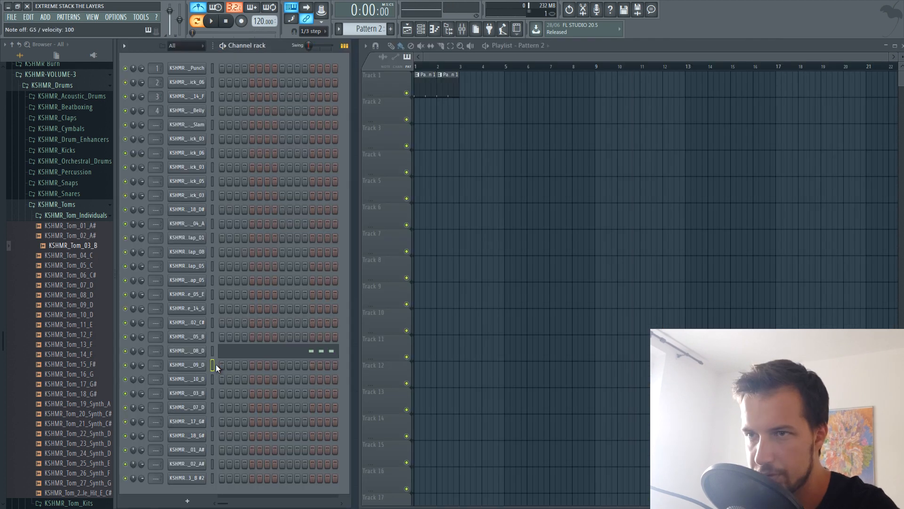
Paste the three-note tom rhythm into the other nine tom channels, from KSHMR_Tom_09_D down to the second KSHMR_Tom_03_B
{"action": "key", "text": "ctrl+v"}
{"action": "left_click", "coordinate": [213, 380]}
{"action": "key", "text": "ctrl+v"}
{"action": "left_click", "coordinate": [212, 393]}
{"action": "key", "text": "ctrl+v"}
{"action": "left_click", "coordinate": [212, 407]}
{"action": "key", "text": "ctrl+v"}
{"action": "left_click", "coordinate": [213, 421]}
{"action": "key", "text": "ctrl+v"}
{"action": "left_click", "coordinate": [212, 436]}
{"action": "key", "text": "ctrl+v"}
{"action": "left_click", "coordinate": [213, 450]}
{"action": "key", "text": "ctrl+v"}
{"action": "left_click", "coordinate": [212, 463]}
{"action": "key", "text": "ctrl+v"}
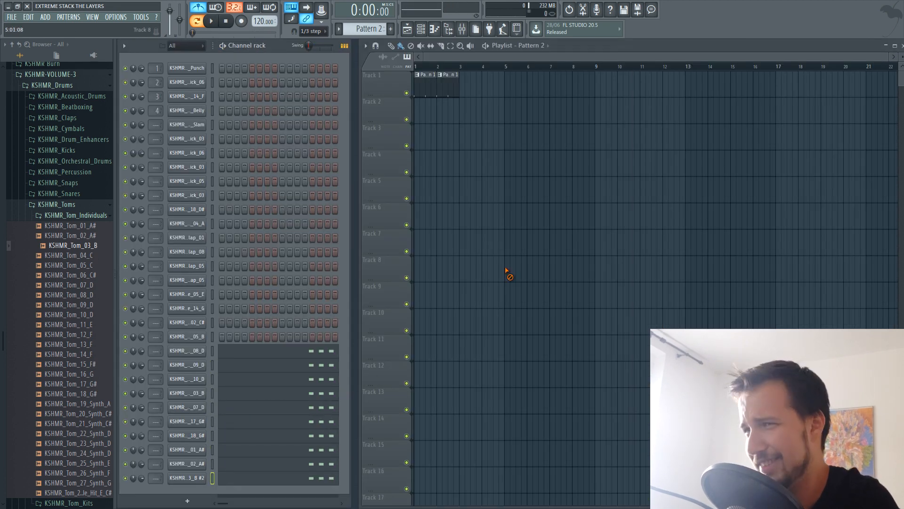
Place a Pattern 2 clip at bar 1 of playlist Track 2, set the snap to Line and play the song
{"action": "left_click", "coordinate": [429, 121]}
{"action": "left_click", "coordinate": [311, 31]}
{"action": "left_click", "coordinate": [319, 43]}
{"action": "key", "text": "l"}
{"action": "key", "text": "space"}
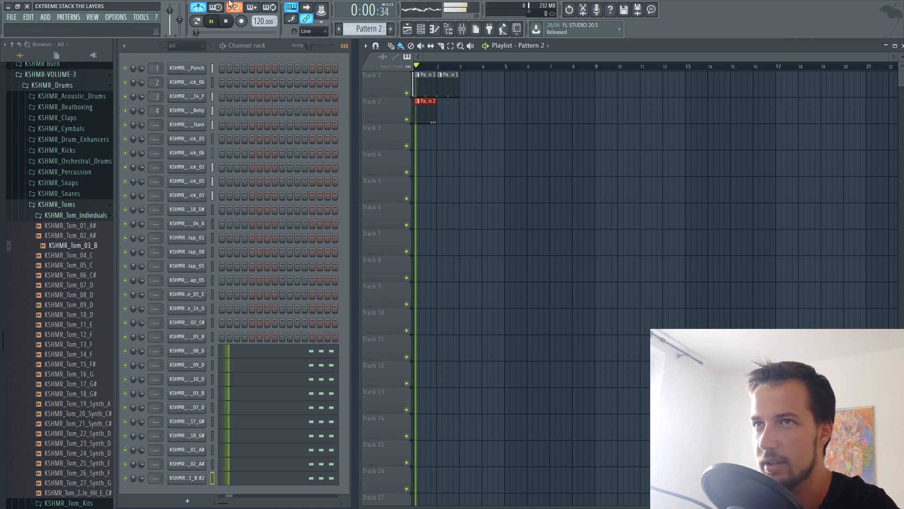
{"action": "left_click", "coordinate": [453, 117]}
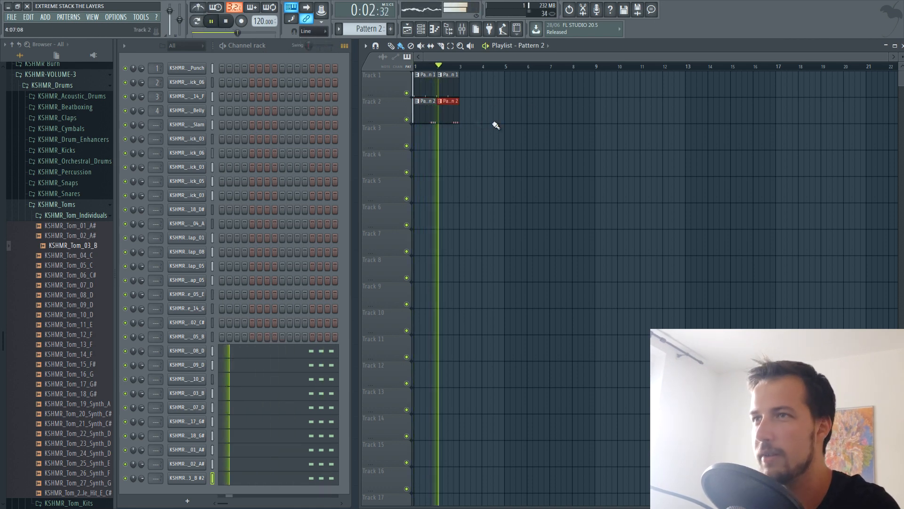
{"action": "key", "text": "space"}
{"action": "right_click", "coordinate": [452, 109]}
Add a fourth C5 note at the start of bar 2 in KSHMR_Tom_08_D and play the song
{"action": "left_click", "coordinate": [330, 350]}
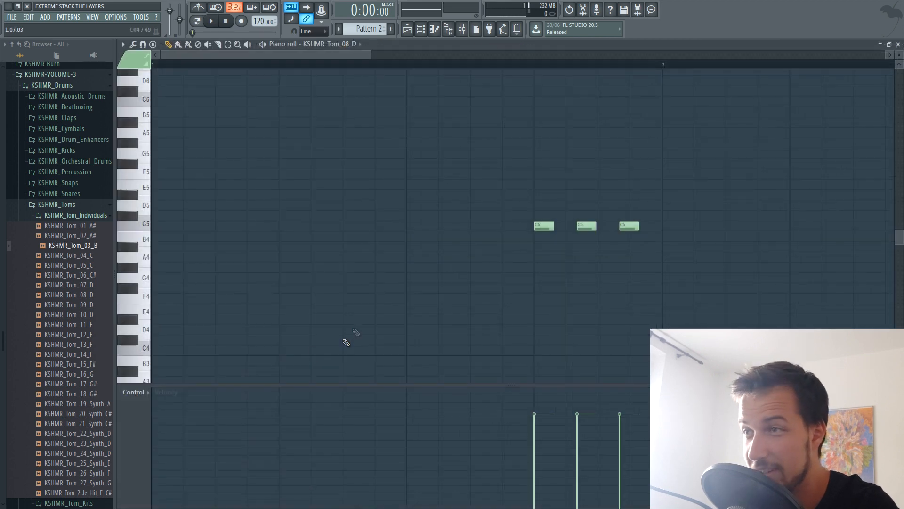
{"action": "left_click", "coordinate": [663, 226]}
{"action": "left_click", "coordinate": [898, 44]}
{"action": "key", "text": "space"}
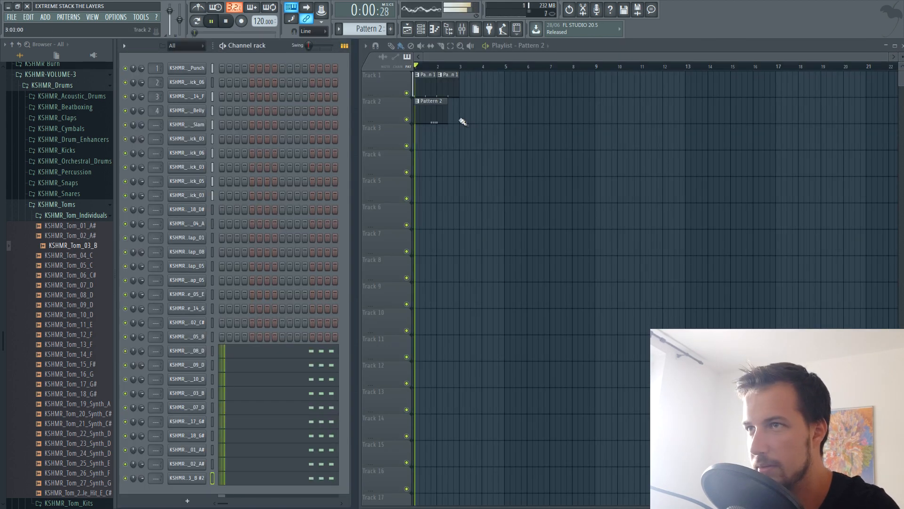
{"action": "scroll", "coordinate": [436, 65], "scroll_direction": "up", "scroll_amount": 4}
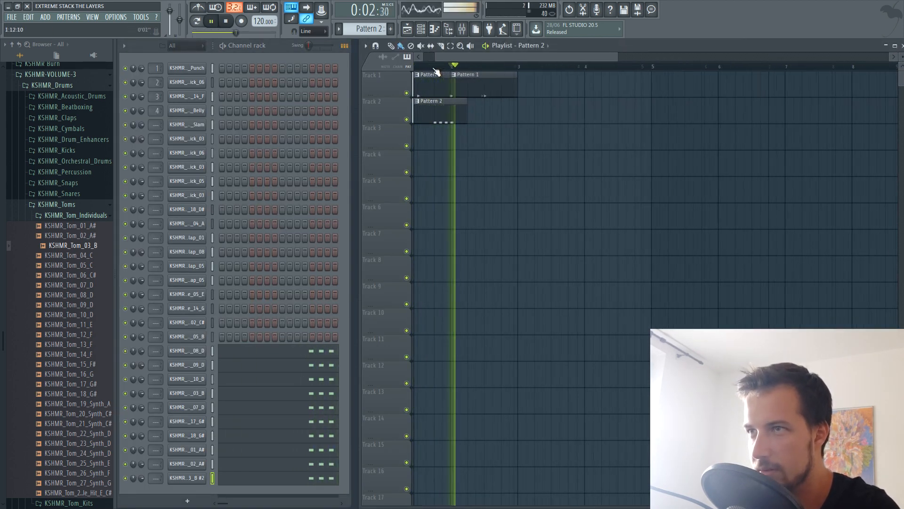
Duplicate all playlist clips on Tracks 1 and 2 directly after the originals
{"action": "scroll", "coordinate": [461, 68], "scroll_direction": "down", "scroll_amount": 3}
{"action": "key", "text": "ctrl+a"}
{"action": "key", "text": "space"}
{"action": "key", "text": "ctrl+b"}
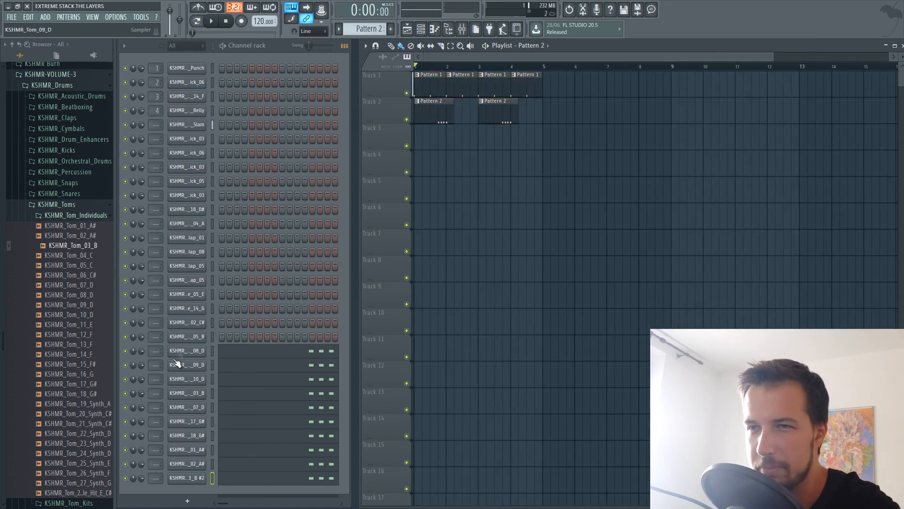
Route all ten tom channels, starting with KSHMR_Tom_08_D, to mixer track 5
{"action": "left_click", "coordinate": [186, 351]}
{"action": "key", "text": "ctrl+l"}
{"action": "left_click", "coordinate": [293, 77]}
{"action": "mouse_move", "coordinate": [161, 363]}
{"action": "left_mouse_down"}
{"action": "mouse_move", "coordinate": [163, 353]}
{"action": "mouse_move", "coordinate": [163, 360]}
{"action": "left_mouse_up"}
{"action": "left_click_drag", "start_coordinate": [160, 393], "coordinate": [163, 376]}
{"action": "mouse_move", "coordinate": [160, 408]}
{"action": "left_mouse_down"}
{"action": "mouse_move", "coordinate": [167, 390]}
{"action": "mouse_move", "coordinate": [160, 418]}
{"action": "left_mouse_up"}
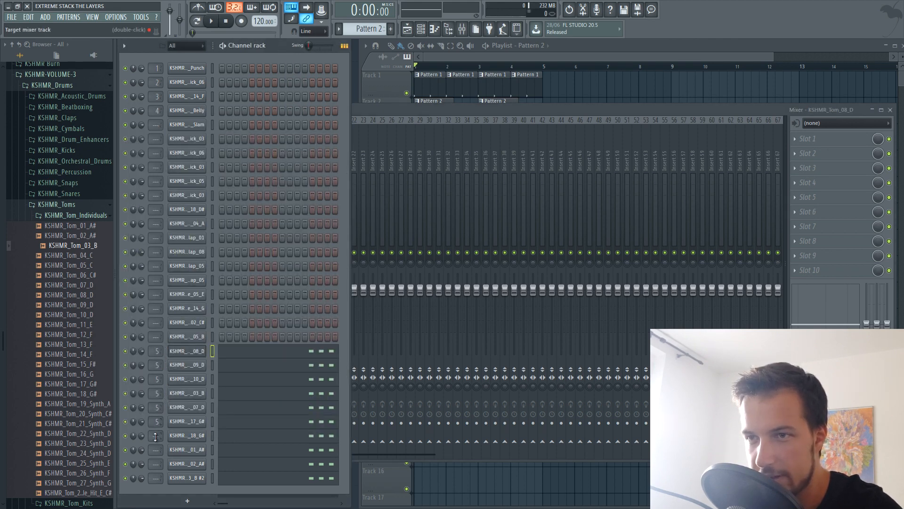
{"action": "left_click_drag", "start_coordinate": [170, 423], "coordinate": [170, 420]}
{"action": "mouse_move", "coordinate": [160, 450]}
{"action": "left_mouse_down"}
{"action": "mouse_move", "coordinate": [162, 434]}
{"action": "mouse_move", "coordinate": [159, 457]}
{"action": "left_mouse_up"}
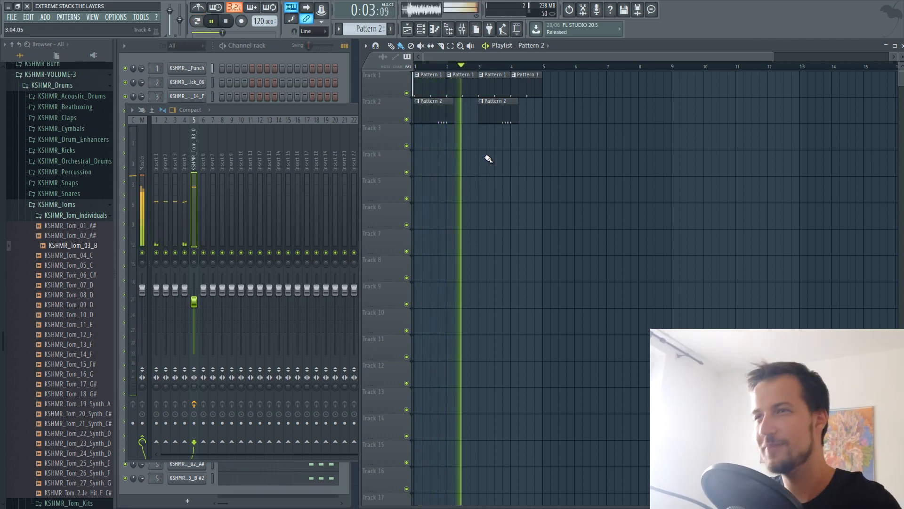
Insert Fruity Reeverb in the second effect slot of the tom mixer track and play the song
{"action": "left_click", "coordinate": [275, 112]}
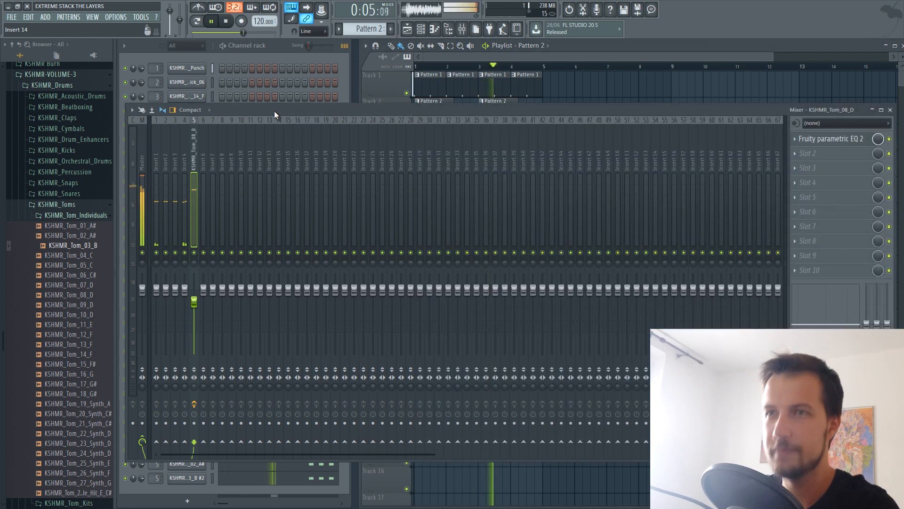
{"action": "key", "text": "space"}
{"action": "left_click", "coordinate": [807, 155]}
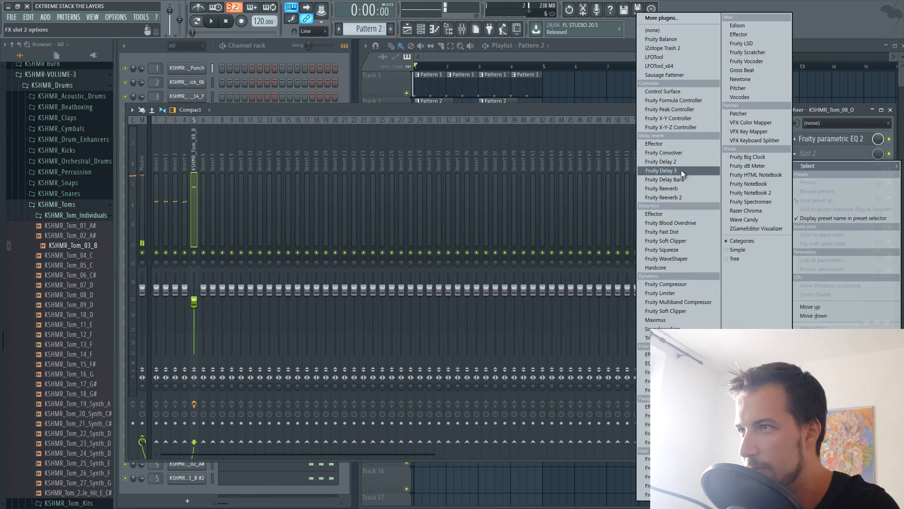
{"action": "left_click", "coordinate": [680, 187]}
{"action": "key", "text": "space"}
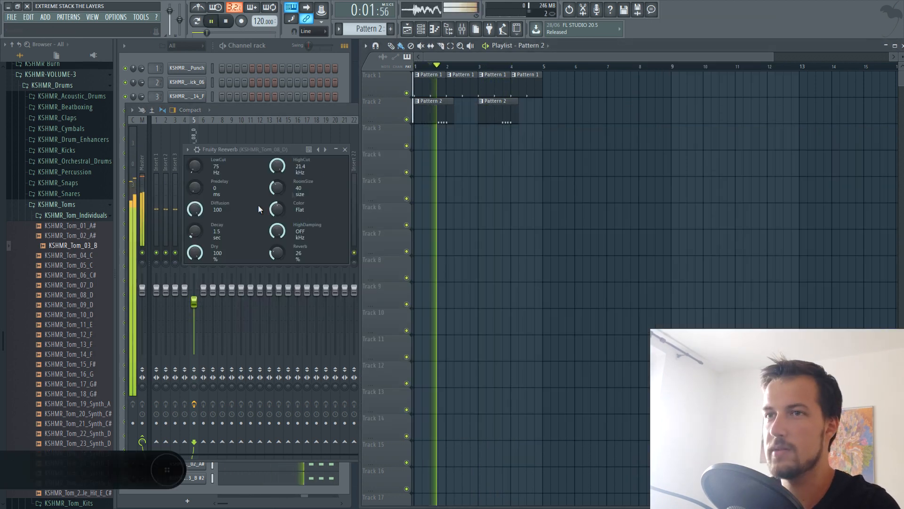
Set the tom reverb's decay to 0.7 sec and its reverb level to 23 %, then close the mixer and listen to the beat
{"action": "left_click_drag", "start_coordinate": [196, 235], "coordinate": [197, 237]}
{"action": "left_click_drag", "start_coordinate": [278, 254], "coordinate": [279, 259]}
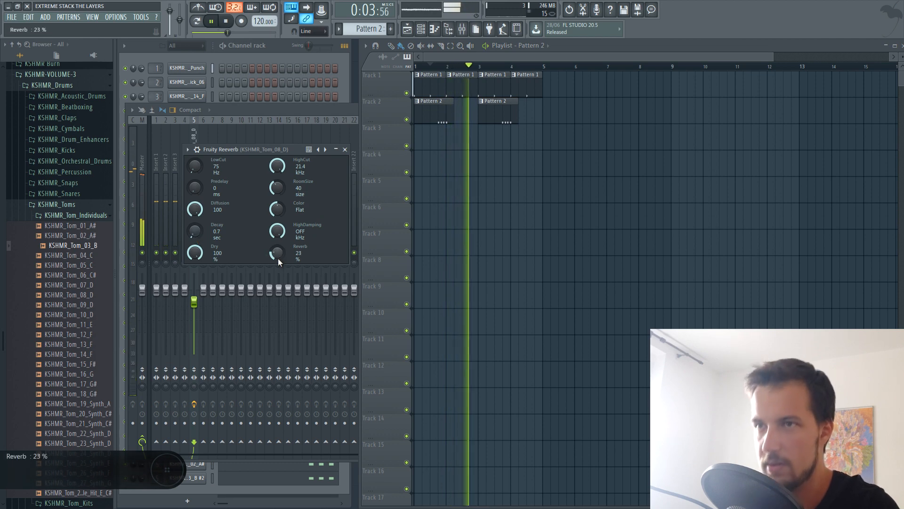
{"action": "left_click", "coordinate": [345, 149]}
{"action": "double_click", "coordinate": [220, 111]}
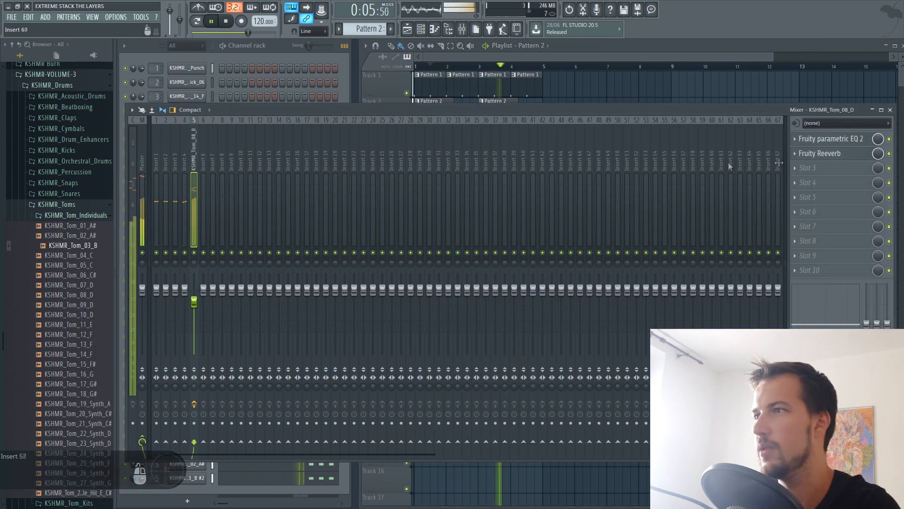
{"action": "left_click", "coordinate": [799, 157]}
{"action": "left_click", "coordinate": [568, 113]}
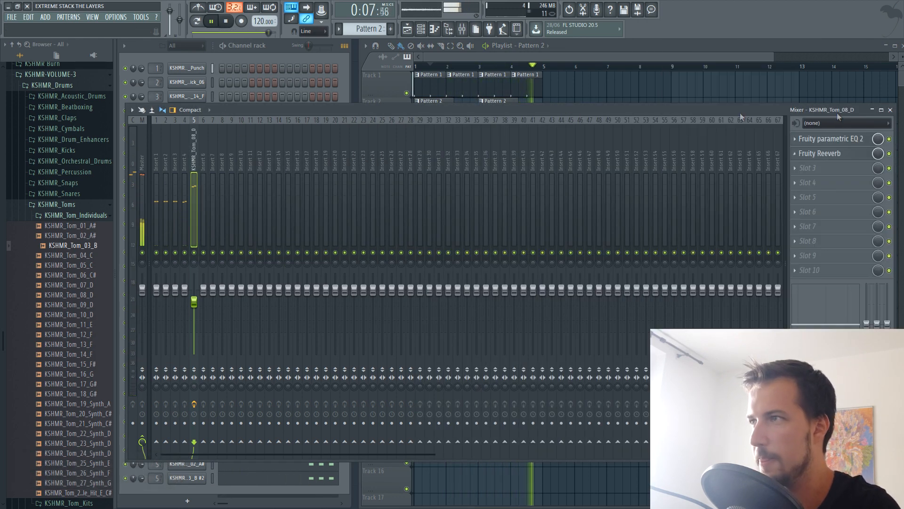
{"action": "left_click", "coordinate": [890, 109]}
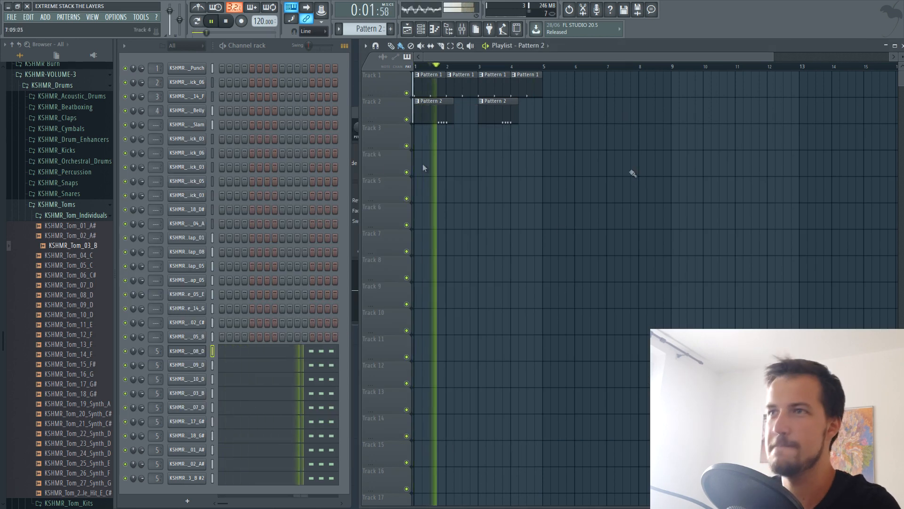
{"action": "key", "text": "space"}
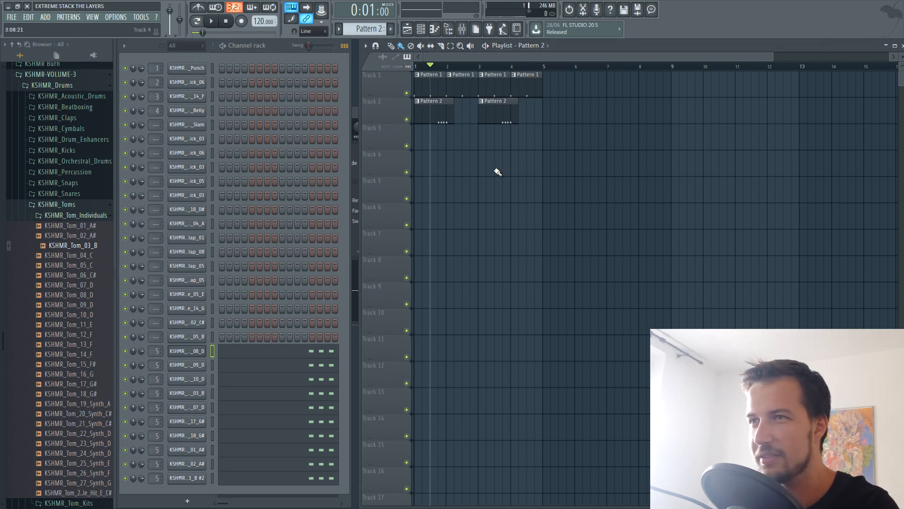
Switch to a new Pattern 3, collapse the tom sample folders and expand the KSHMR-VOLUME-3 library
{"action": "left_click", "coordinate": [65, 204]}
{"action": "left_click", "coordinate": [58, 85]}
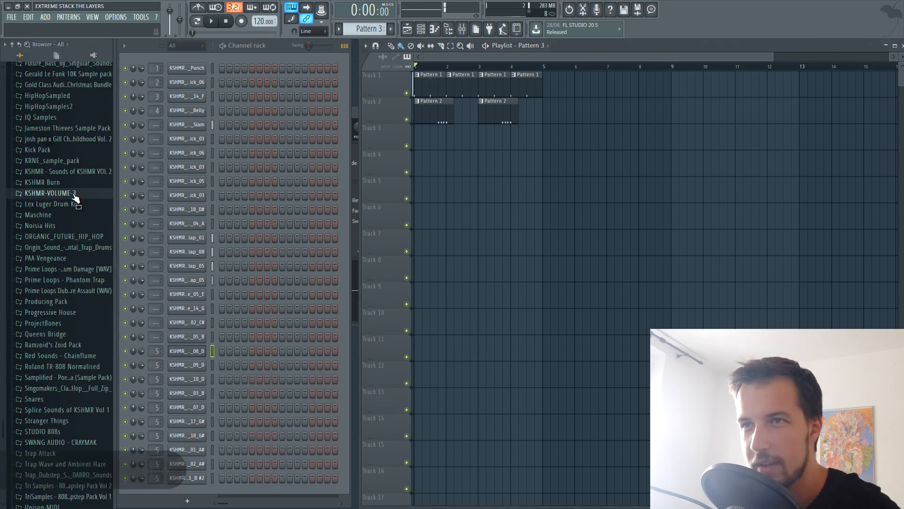
{"action": "left_click", "coordinate": [74, 194]}
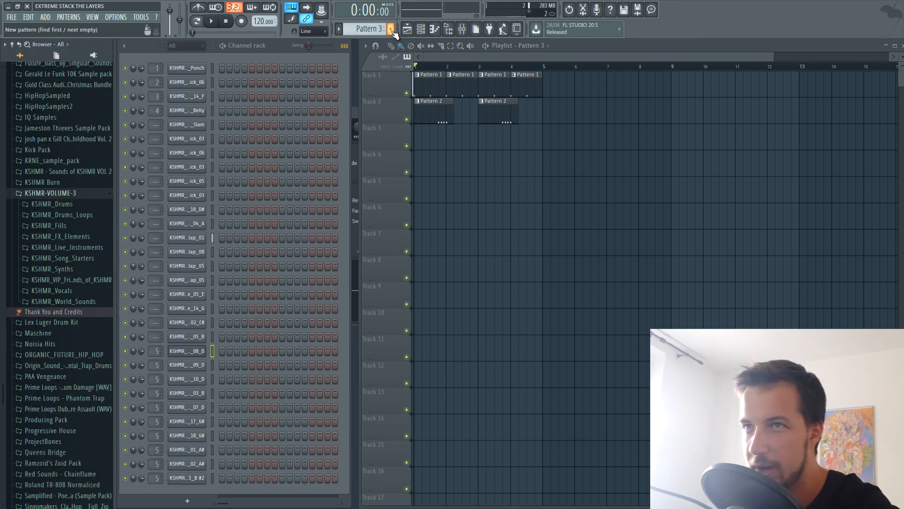
Create a channel filter group named Cymbal and display only that group in the channel rack
{"action": "right_click", "coordinate": [196, 49]}
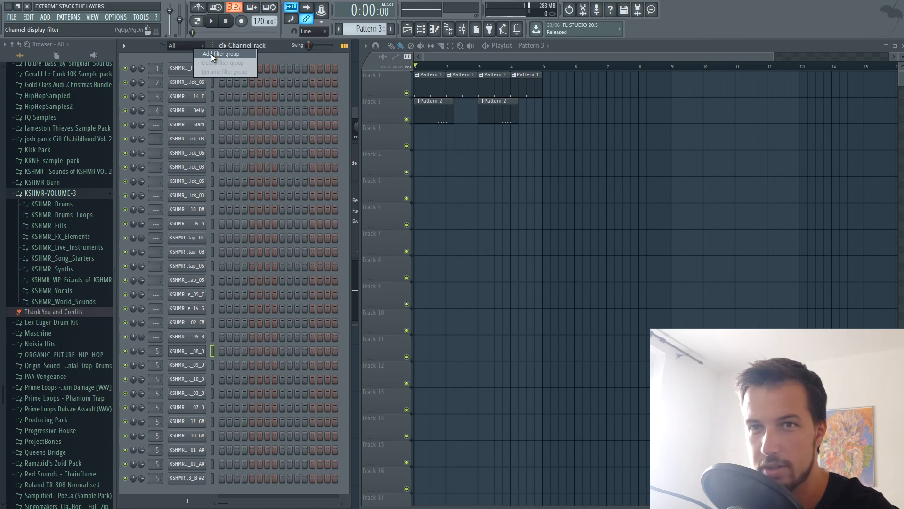
{"action": "left_click", "coordinate": [211, 54]}
{"action": "type", "text": "Cymbal"}
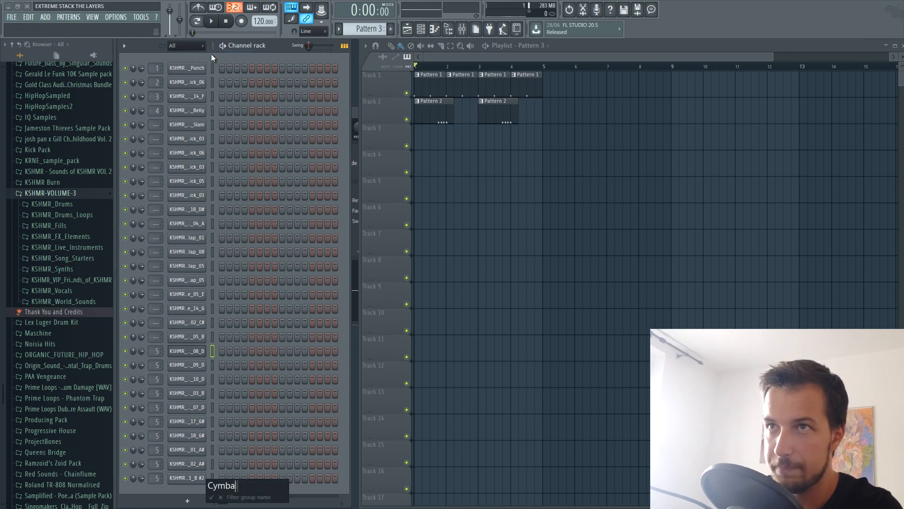
{"action": "key", "text": "Return"}
{"action": "left_click", "coordinate": [196, 45]}
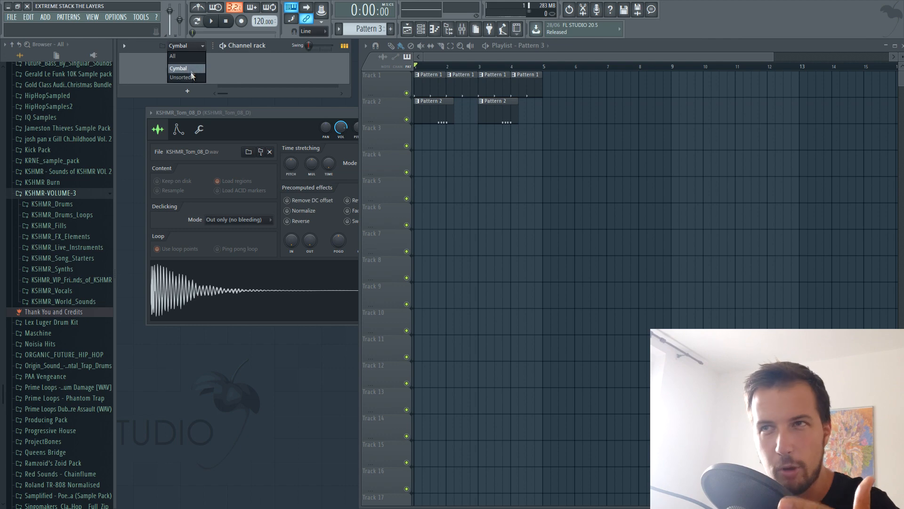
{"action": "left_click", "coordinate": [187, 56]}
{"action": "left_click", "coordinate": [187, 46]}
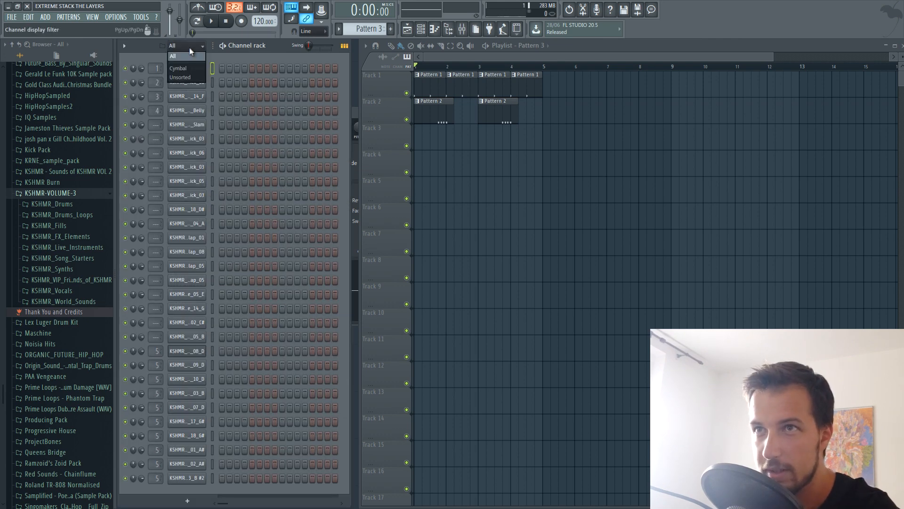
{"action": "left_click", "coordinate": [187, 69]}
Open the KSHMR_Crashes folder under the acoustic cymbals in KSHMR_Drums and audition its crash samples
{"action": "left_click", "coordinate": [53, 203]}
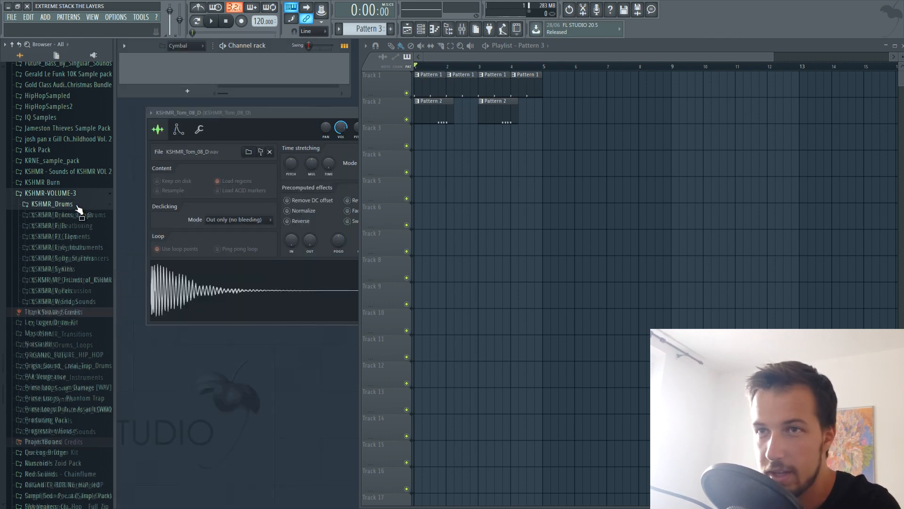
{"action": "left_click", "coordinate": [92, 215]}
{"action": "left_click", "coordinate": [78, 226]}
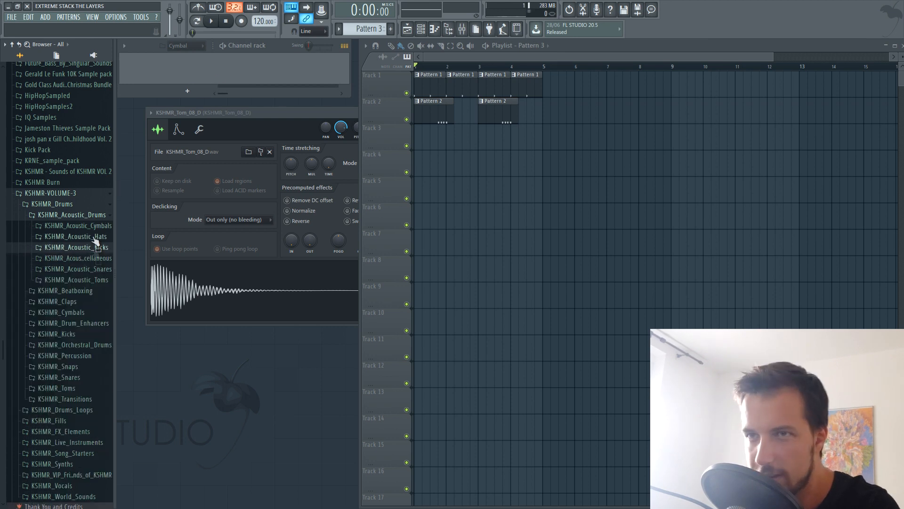
{"action": "left_click", "coordinate": [74, 236]}
{"action": "mouse_move", "coordinate": [92, 276]}
{"action": "left_mouse_down"}
{"action": "mouse_move", "coordinate": [88, 255]}
{"action": "mouse_move", "coordinate": [99, 269]}
{"action": "left_mouse_up"}
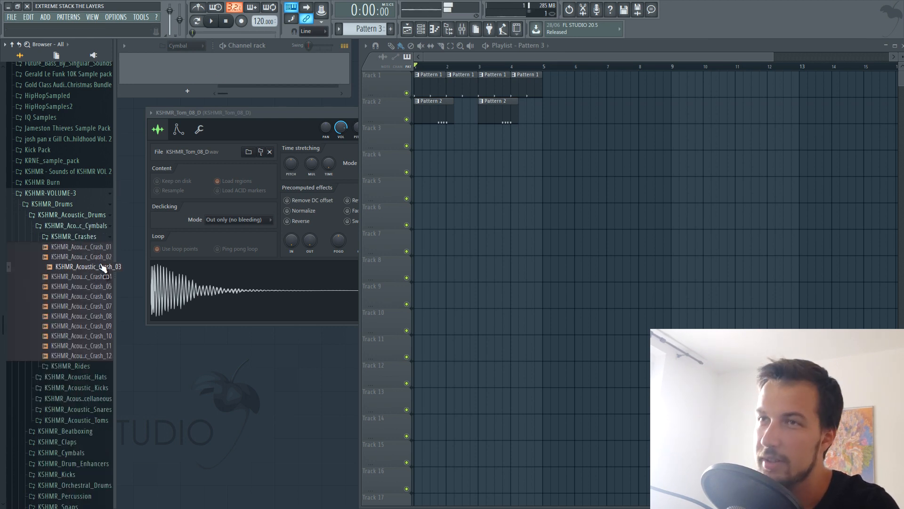
Add acoustic crash samples, including KSHMR_Acoustic_Crash_03, 05, 07, 08 and 10, as new channels in the Cymbal group
{"action": "left_click_drag", "start_coordinate": [101, 267], "coordinate": [191, 115]}
{"action": "left_click_drag", "start_coordinate": [80, 286], "coordinate": [191, 142]}
{"action": "left_click_drag", "start_coordinate": [87, 306], "coordinate": [192, 155]}
{"action": "left_click_drag", "start_coordinate": [90, 316], "coordinate": [189, 177]}
{"action": "left_click_drag", "start_coordinate": [101, 336], "coordinate": [192, 193]}
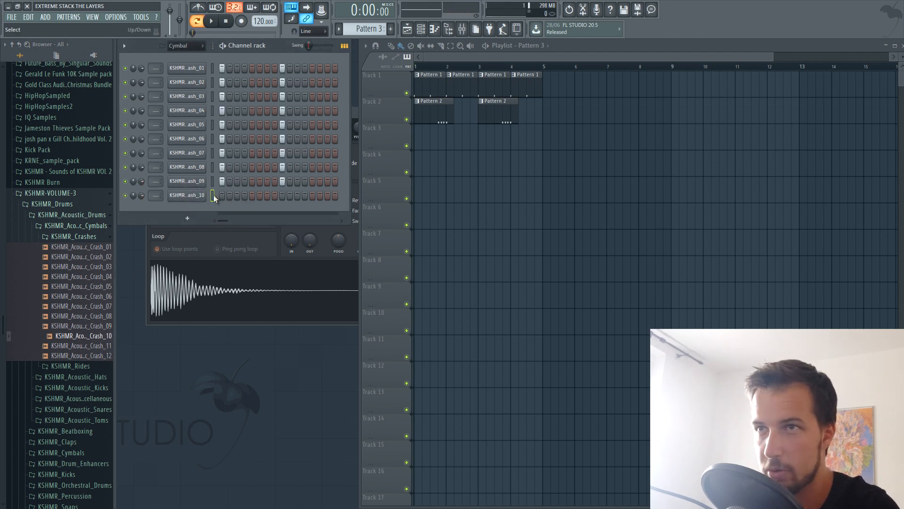
Raise the quick fade-out of the KSHMR_Acoustic_Crash_01 sample to 100% and copy the value
{"action": "left_click", "coordinate": [193, 72]}
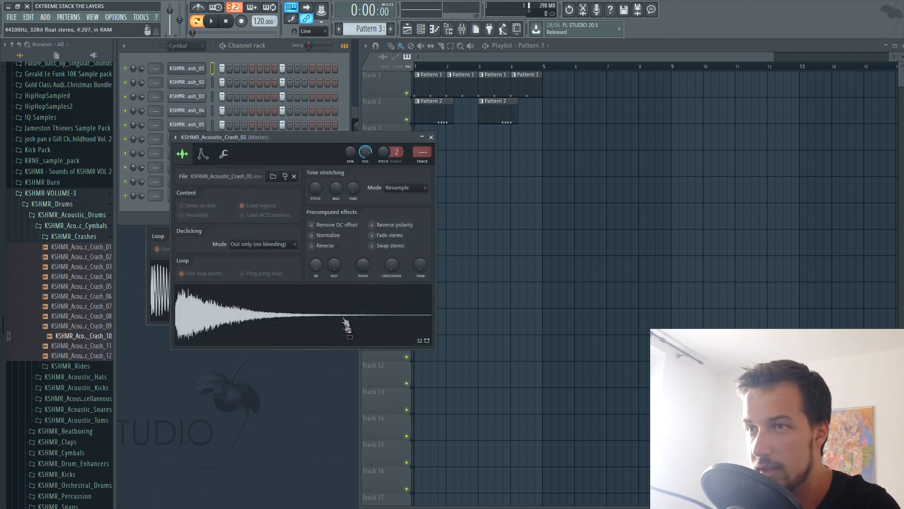
{"action": "left_click_drag", "start_coordinate": [334, 264], "coordinate": [338, 185]}
{"action": "left_click_drag", "start_coordinate": [335, 266], "coordinate": [339, 238]}
{"action": "left_click", "coordinate": [330, 301]}
{"action": "left_click_drag", "start_coordinate": [337, 270], "coordinate": [337, 251]}
{"action": "left_click", "coordinate": [342, 298]}
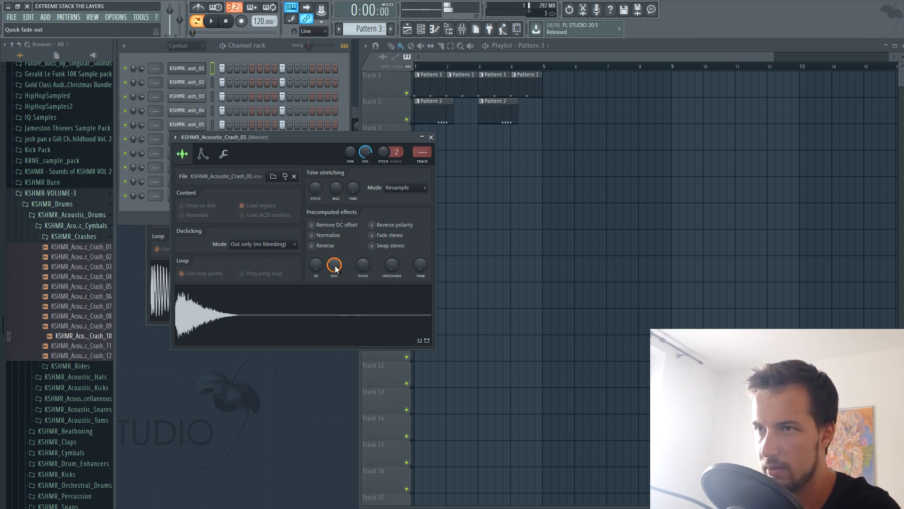
{"action": "left_click", "coordinate": [431, 137]}
Apply the copied 100% quick fade-out value to the remaining crash samples, KSHMR_Acoustic_Crash_02 through 10
{"action": "left_click", "coordinate": [187, 82]}
{"action": "right_click", "coordinate": [346, 279]}
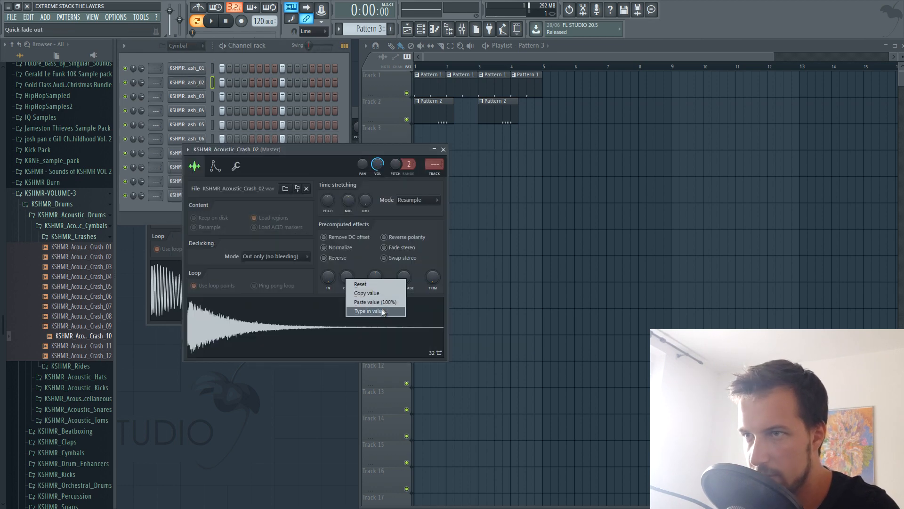
{"action": "left_click", "coordinate": [379, 302]}
{"action": "left_click", "coordinate": [383, 314]}
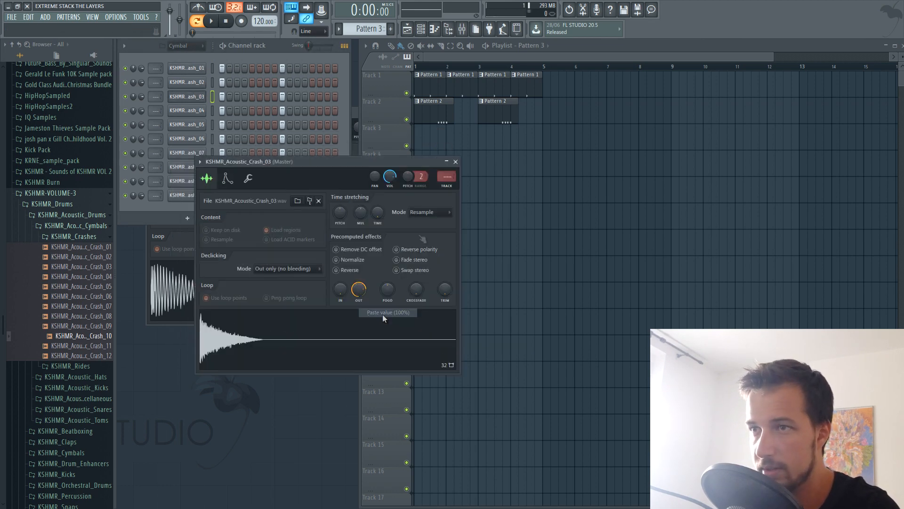
{"action": "left_click", "coordinate": [455, 161]}
{"action": "left_click", "coordinate": [200, 111]}
{"action": "right_click", "coordinate": [371, 302]}
{"action": "left_click", "coordinate": [404, 325]}
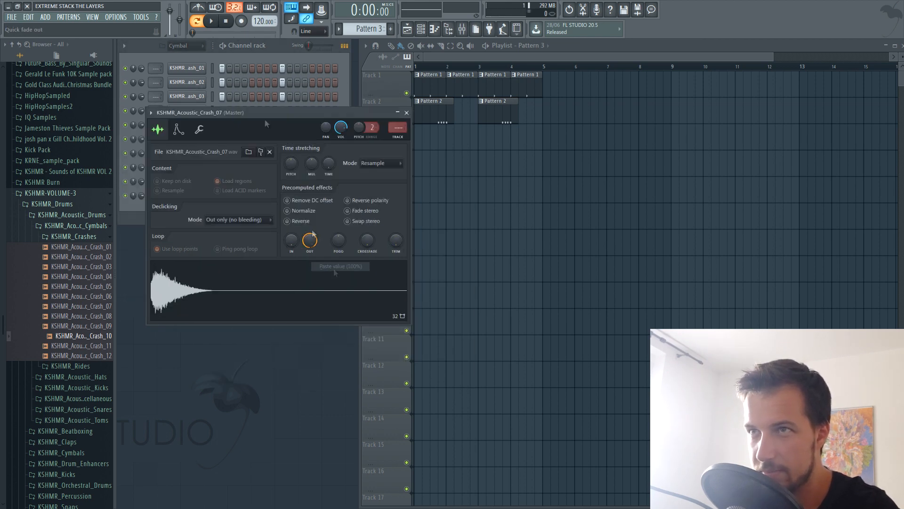
Play the crash pattern and lower the channel volumes of the stacked crash samples in the Cymbal group
{"action": "key", "text": "space"}
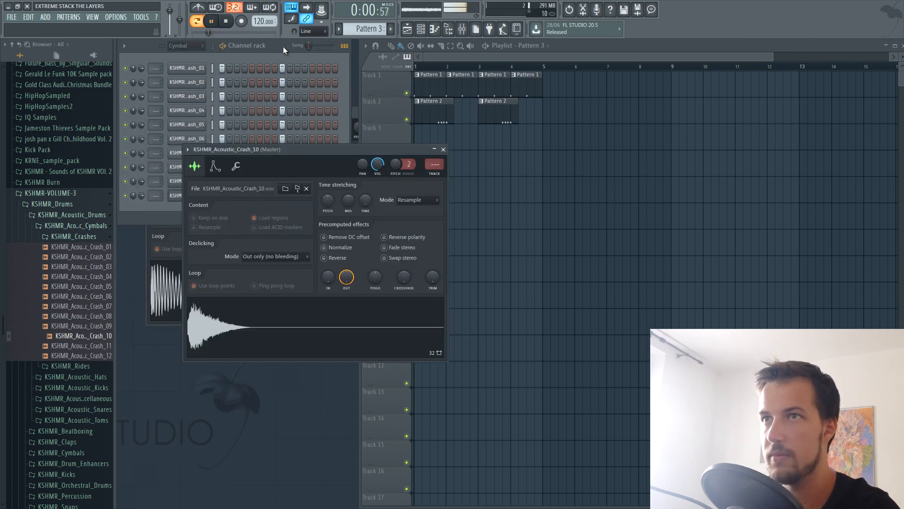
{"action": "left_click", "coordinate": [283, 47]}
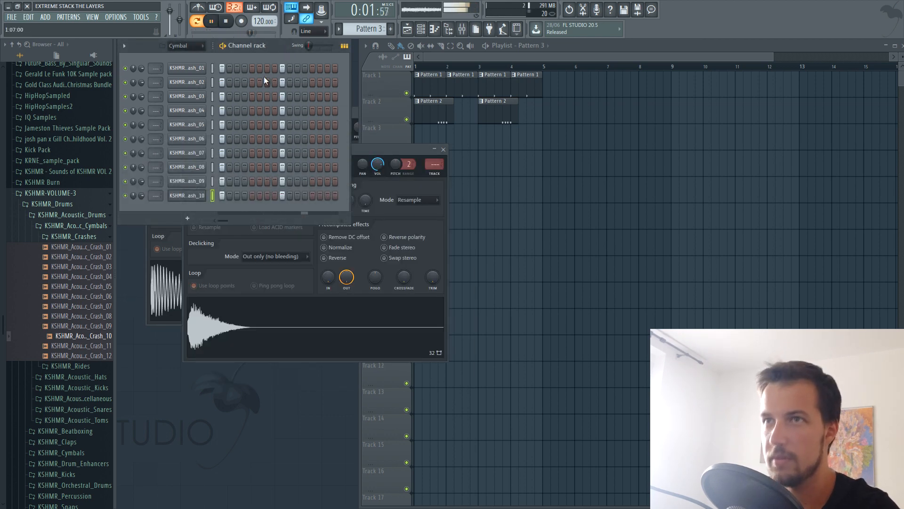
{"action": "left_click_drag", "start_coordinate": [143, 83], "coordinate": [142, 95]}
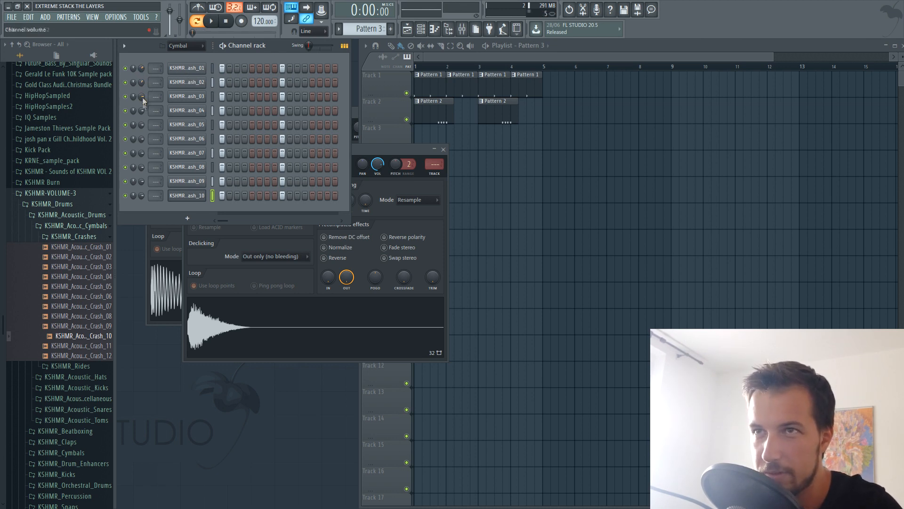
{"action": "left_click_drag", "start_coordinate": [141, 196], "coordinate": [151, 250]}
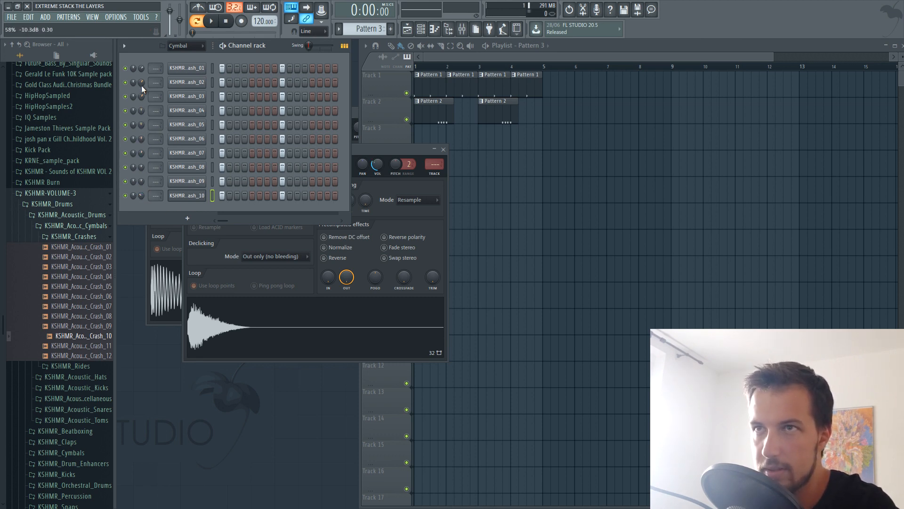
Place Pattern 3 clips in bars 1 to 4 on Track 3 and play the arrangement in song mode
{"action": "left_click", "coordinate": [211, 21]}
{"action": "left_click", "coordinate": [443, 149]}
{"action": "key", "text": "space"}
{"action": "left_click_drag", "start_coordinate": [443, 149], "coordinate": [529, 141]}
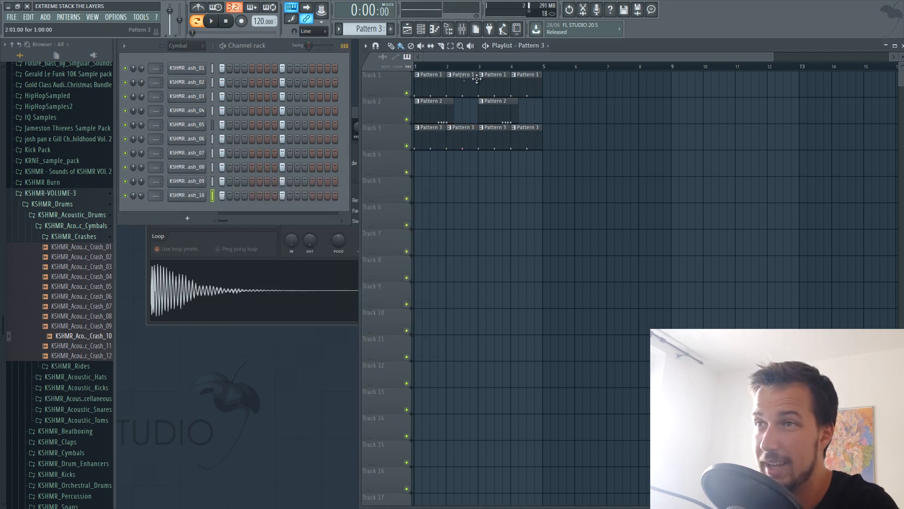
{"action": "key", "text": "l"}
{"action": "key", "text": "space"}
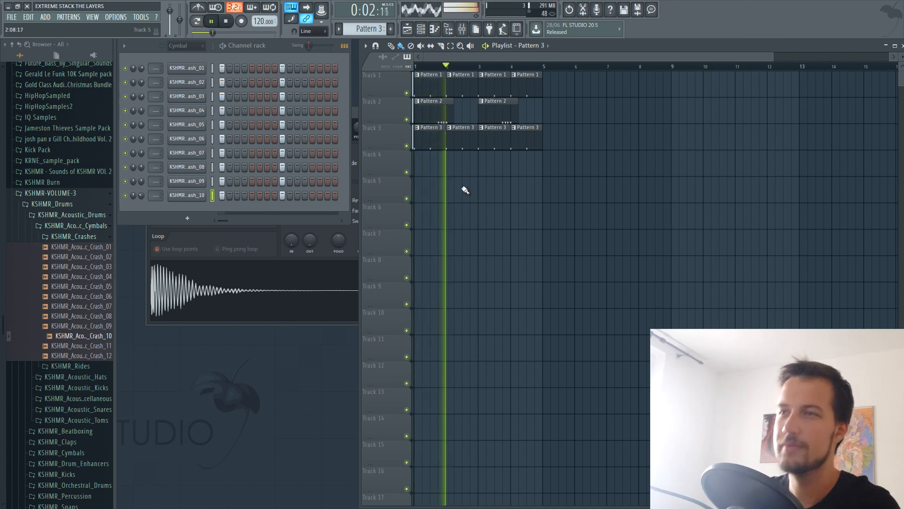
{"action": "key", "text": "space"}
Remove the step 9 hits from all ten crash channels and reset the quick fade-out of KSHMR_Acoustic_Crash_01 to 0%
{"action": "right_click", "coordinate": [283, 69]}
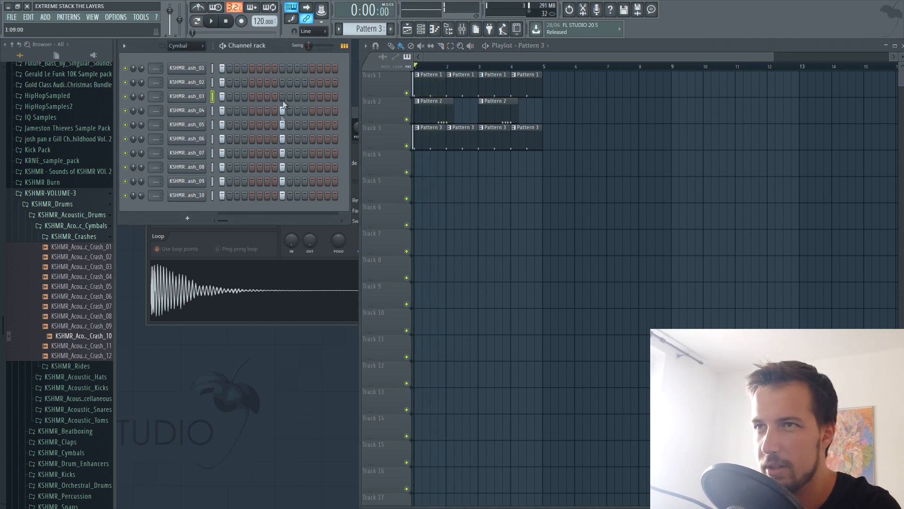
{"action": "left_click", "coordinate": [187, 68]}
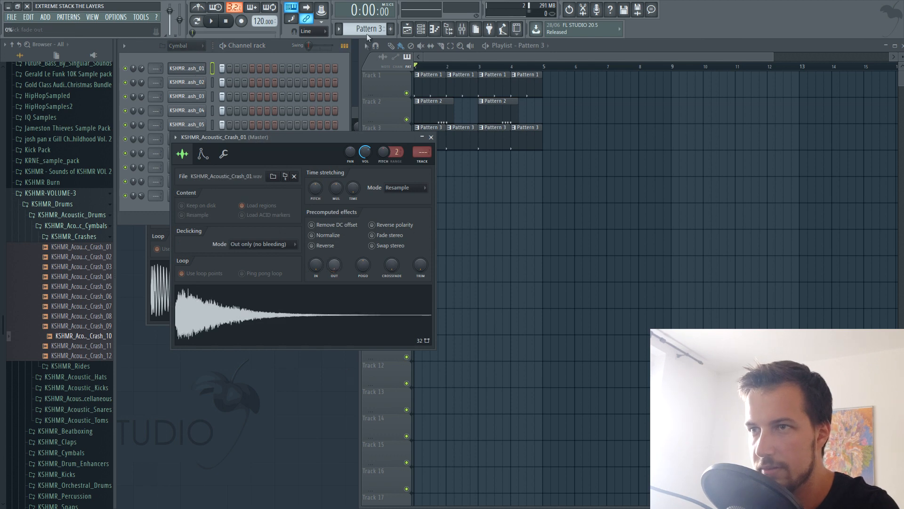
{"action": "left_click", "coordinate": [431, 138]}
Play the arrangement and try it without the bar 2 Pattern 3 clip on Track 3
{"action": "key", "text": "space"}
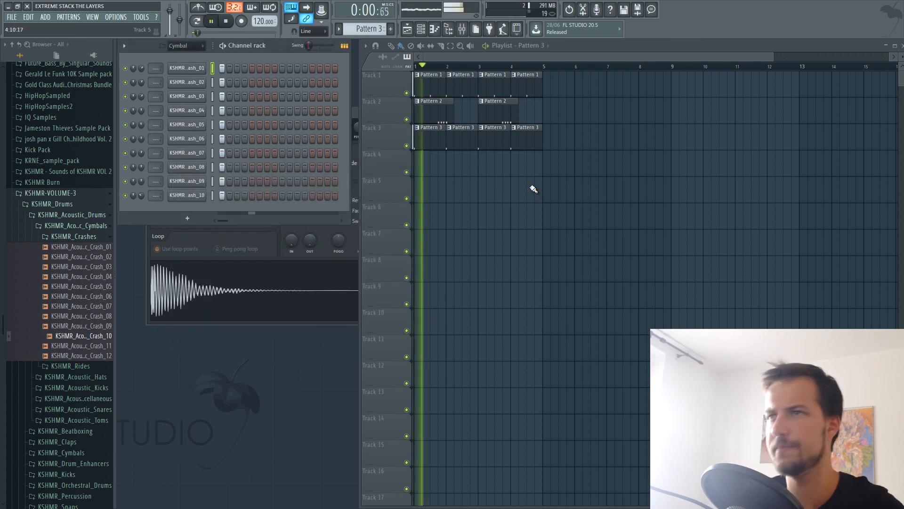
{"action": "right_click", "coordinate": [458, 142]}
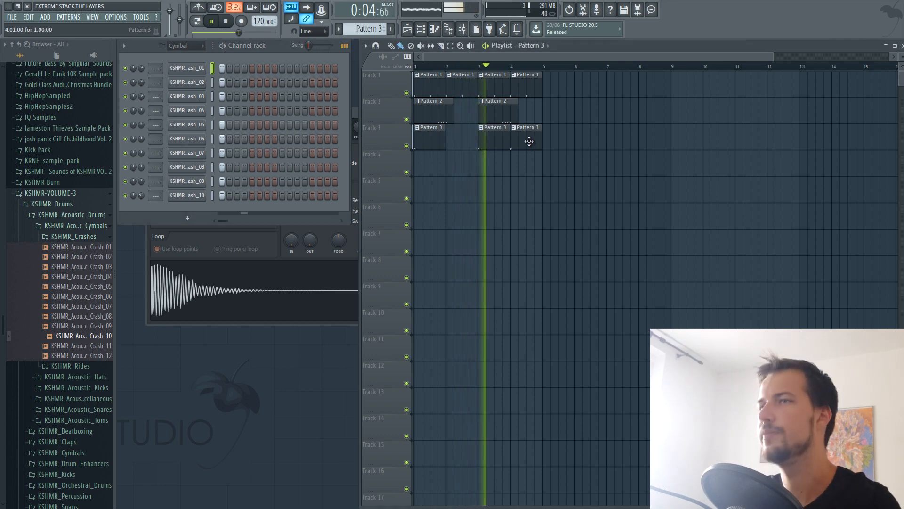
{"action": "left_click", "coordinate": [449, 138]}
{"action": "key", "text": "space"}
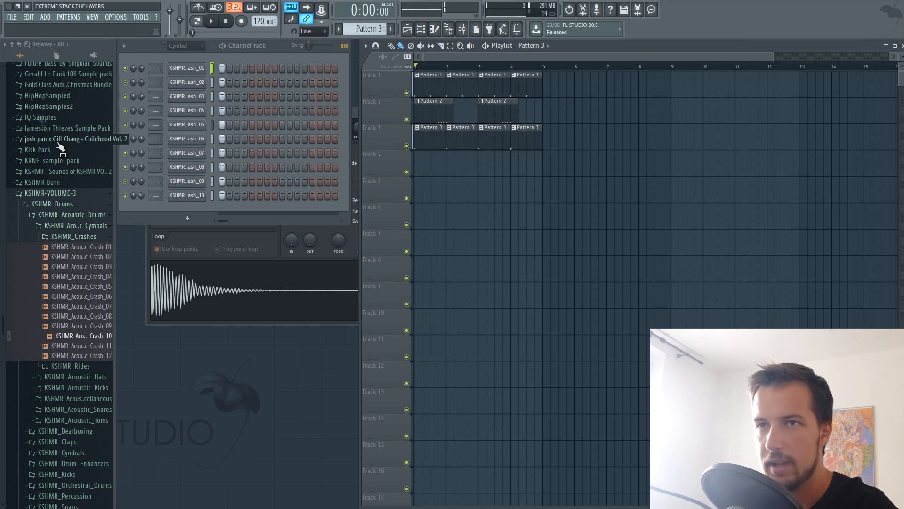
Find KSHMR_Pre_Shifted_Clap_24 in the KSHMR_Claps folder and place it on Track 4 in bar 2
{"action": "left_click", "coordinate": [76, 216]}
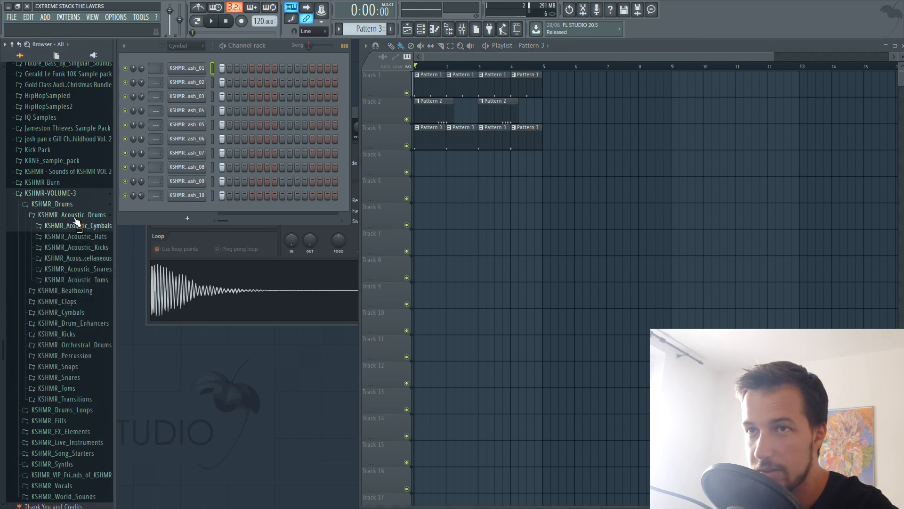
{"action": "left_click", "coordinate": [64, 204]}
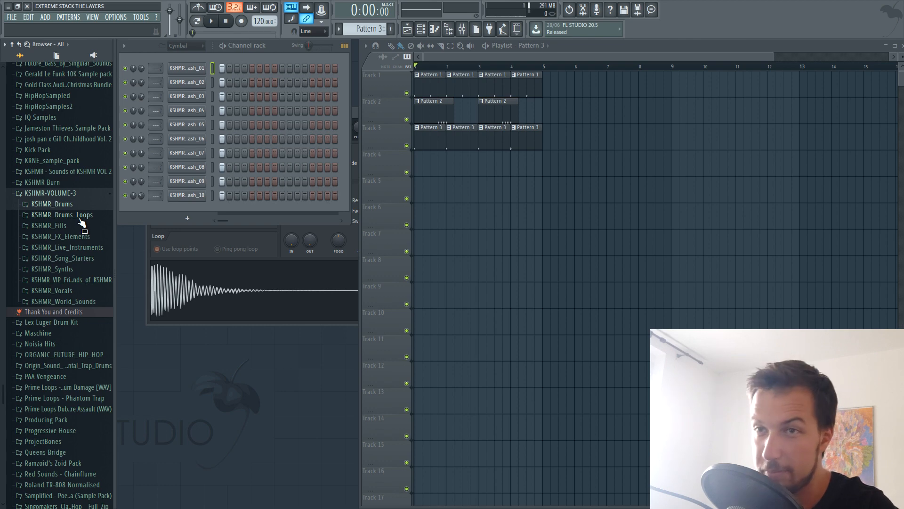
{"action": "left_click", "coordinate": [70, 205]}
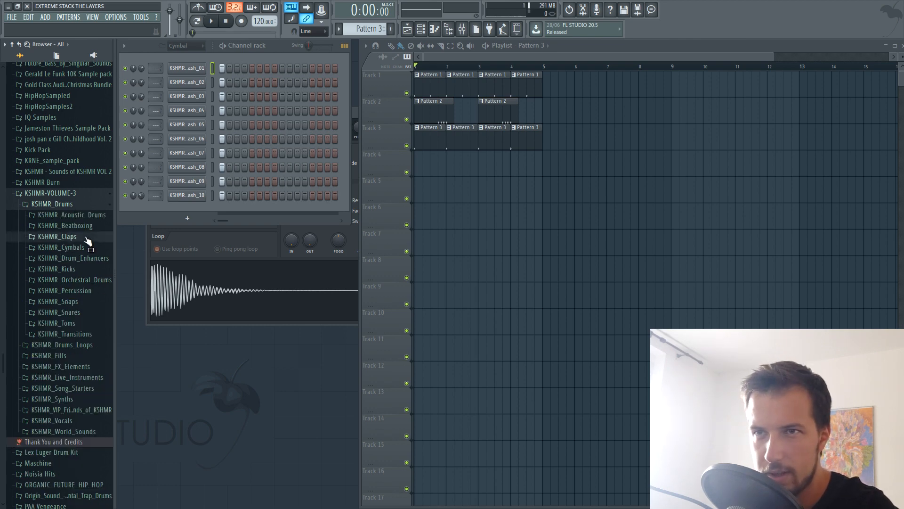
{"action": "left_click", "coordinate": [92, 237]}
{"action": "left_click", "coordinate": [101, 291]}
{"action": "left_click_drag", "start_coordinate": [89, 445], "coordinate": [461, 161]}
{"action": "middle_click", "coordinate": [86, 456]}
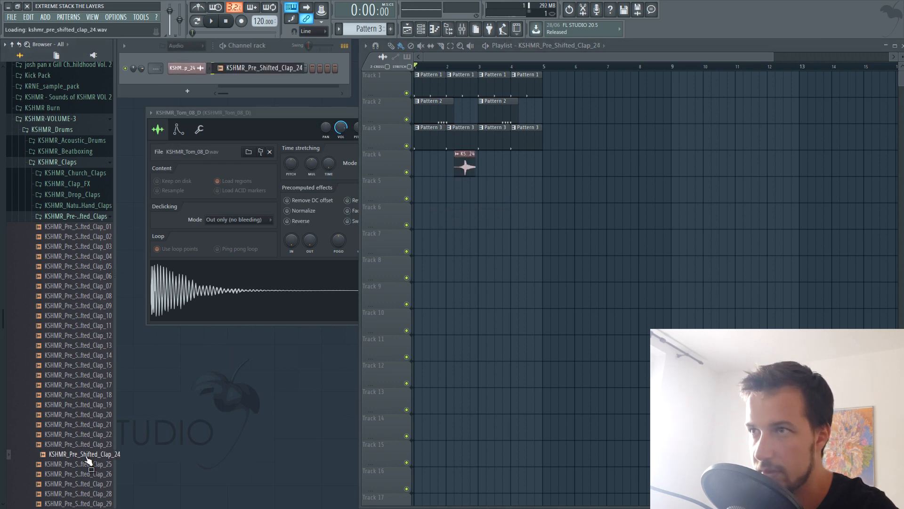
Delete the Pattern 3 clips in bars 2 and 4, and repeat the pre-shifted clap in bar 4 on Track 4
{"action": "scroll", "coordinate": [465, 90], "scroll_direction": "down", "scroll_amount": 2}
{"action": "right_click", "coordinate": [451, 111]}
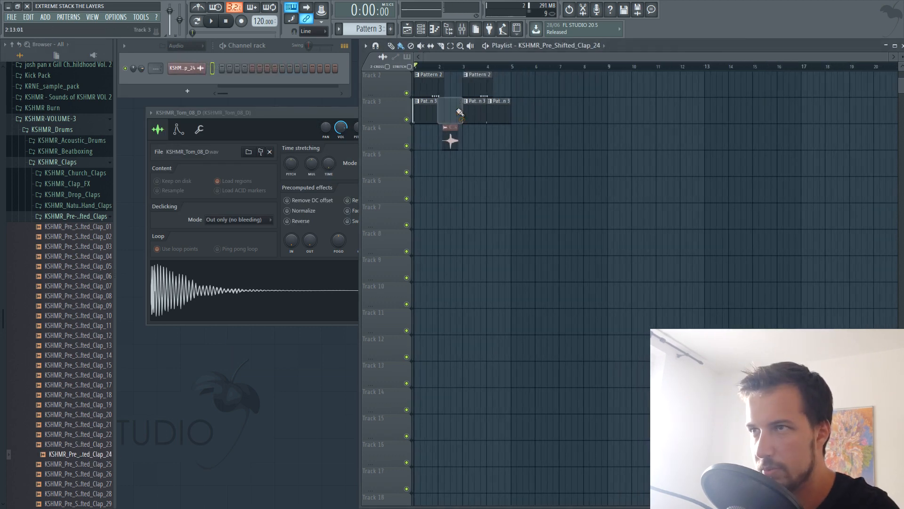
{"action": "scroll", "coordinate": [478, 155], "scroll_direction": "up", "scroll_amount": 1}
{"action": "key", "text": "space"}
{"action": "right_click", "coordinate": [495, 143]}
{"action": "scroll", "coordinate": [447, 75], "scroll_direction": "up", "scroll_amount": 3}
{"action": "left_click_drag", "start_coordinate": [526, 166], "coordinate": [580, 167]}
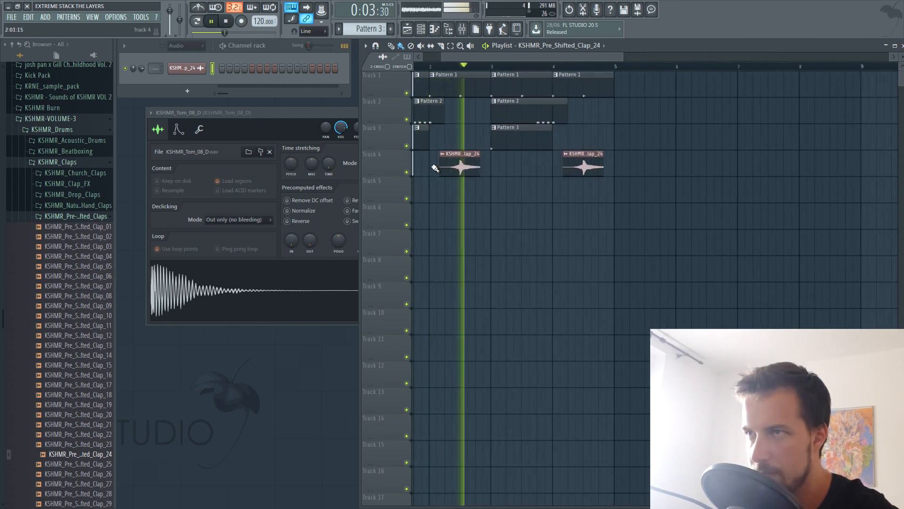
{"action": "scroll", "coordinate": [488, 70], "scroll_direction": "down", "scroll_amount": 1}
{"action": "scroll", "coordinate": [486, 68], "scroll_direction": "down", "scroll_amount": 4}
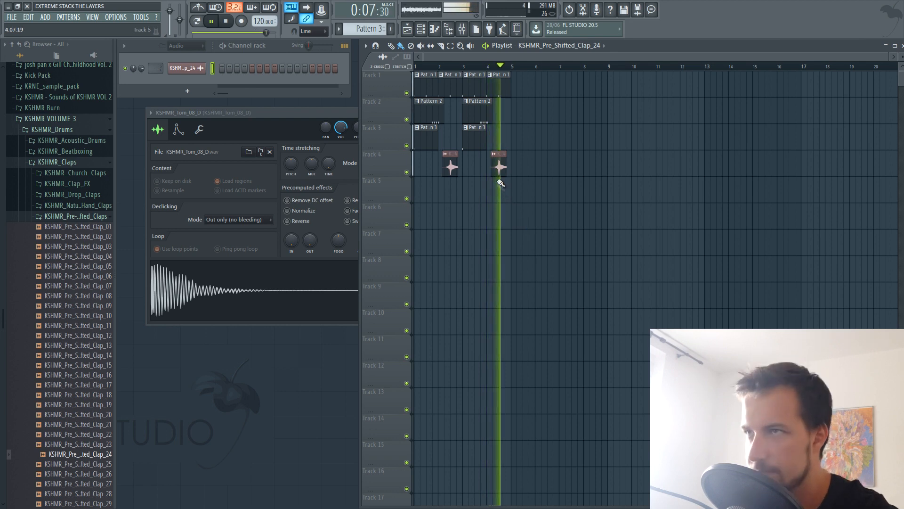
{"action": "key", "text": "space"}
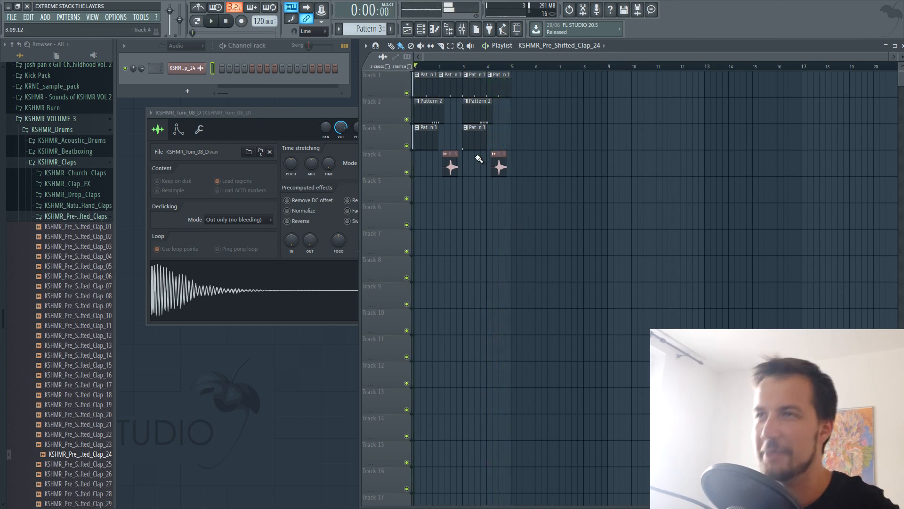
Save the project and tidy up by closing the tom sampler window and collapsing the clap folders
{"action": "left_click", "coordinate": [12, 17]}
{"action": "left_click", "coordinate": [29, 57]}
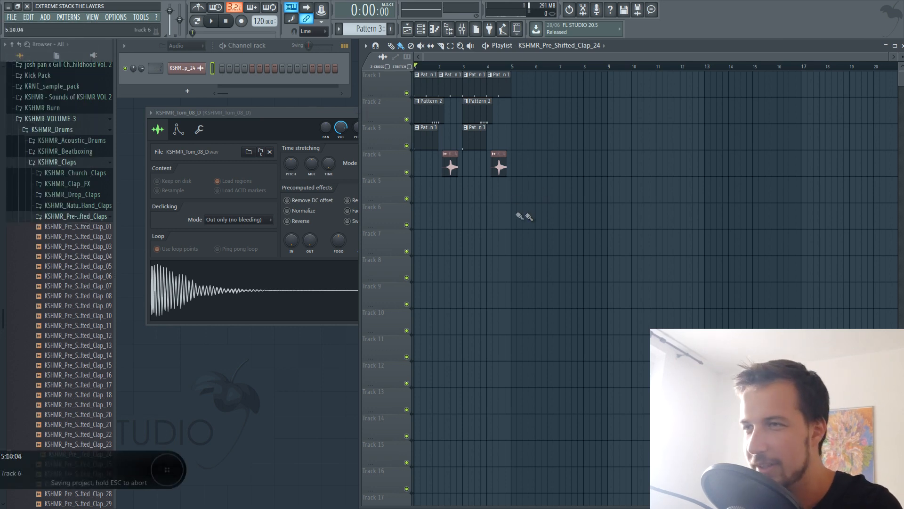
{"action": "left_click", "coordinate": [337, 114]}
{"action": "left_click", "coordinate": [409, 113]}
{"action": "left_click", "coordinate": [80, 218]}
{"action": "left_click", "coordinate": [73, 162]}
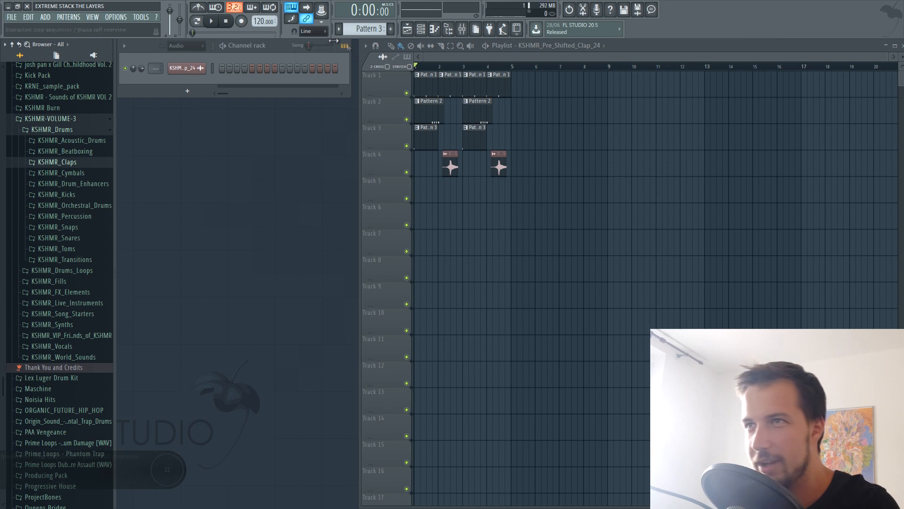
Create a new pattern, Pattern 4, and add a Nexus instrument channel
{"action": "left_click", "coordinate": [390, 28]}
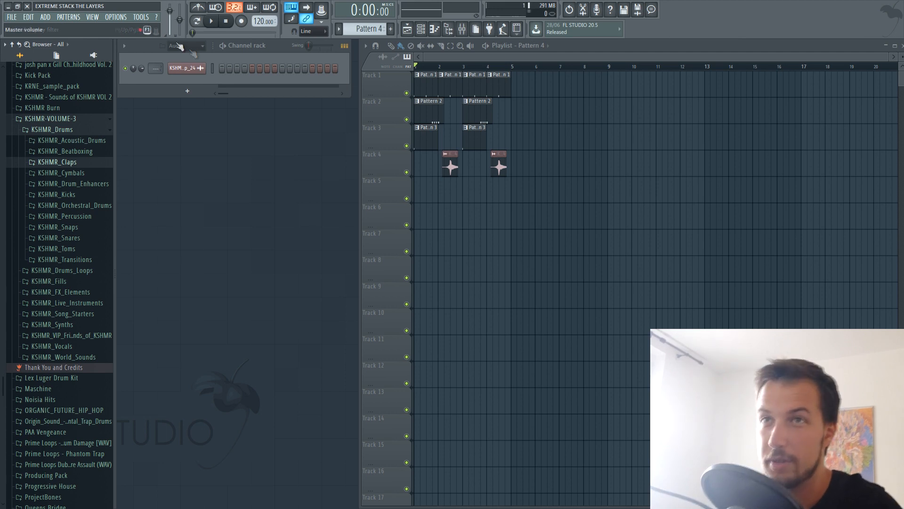
{"action": "left_click", "coordinate": [45, 17]}
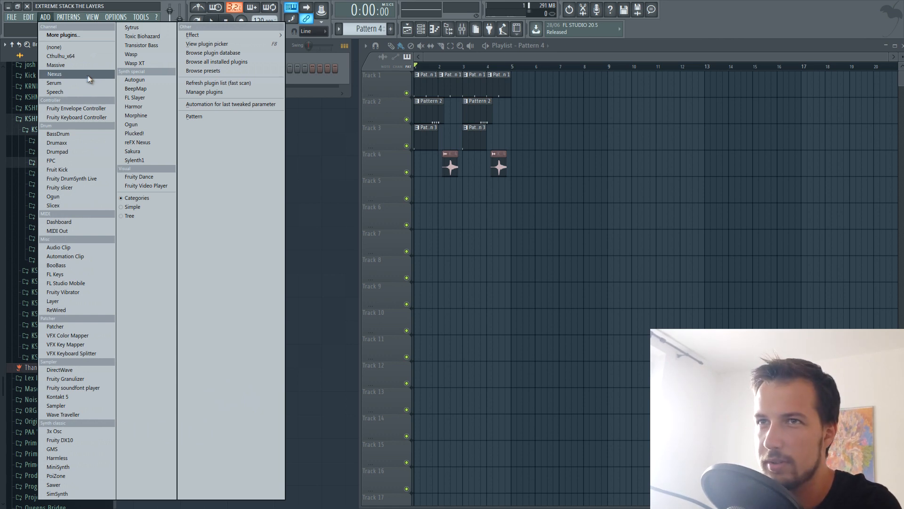
{"action": "left_click", "coordinate": [64, 76]}
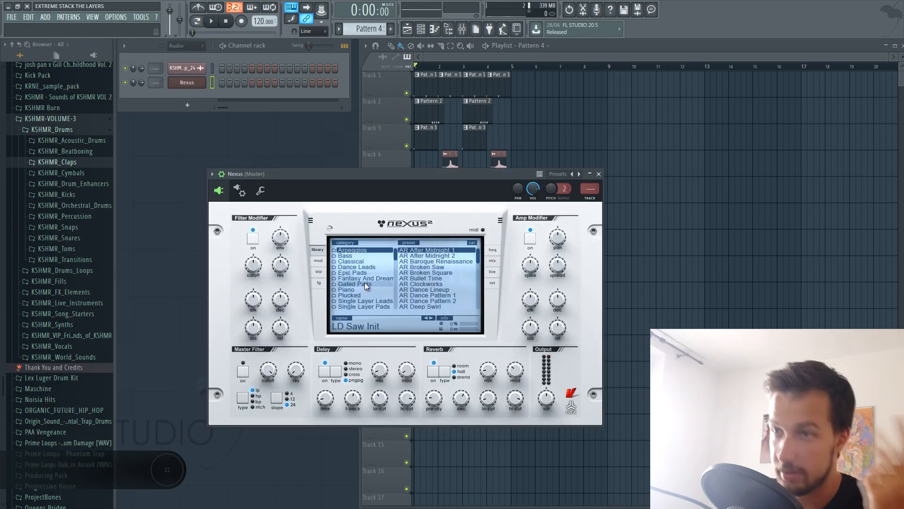
Load the BA Attackbass preset from the Bass category in Nexus and audition it
{"action": "left_click", "coordinate": [353, 256]}
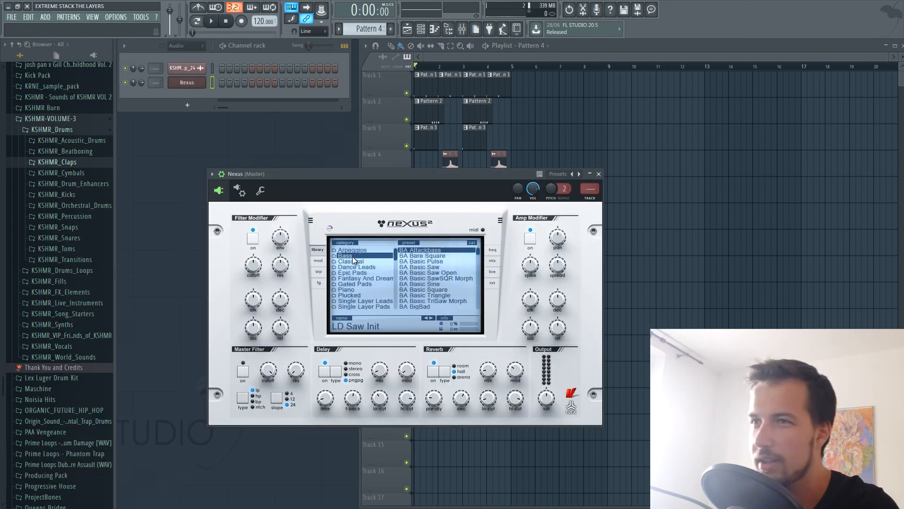
{"action": "left_click", "coordinate": [430, 252]}
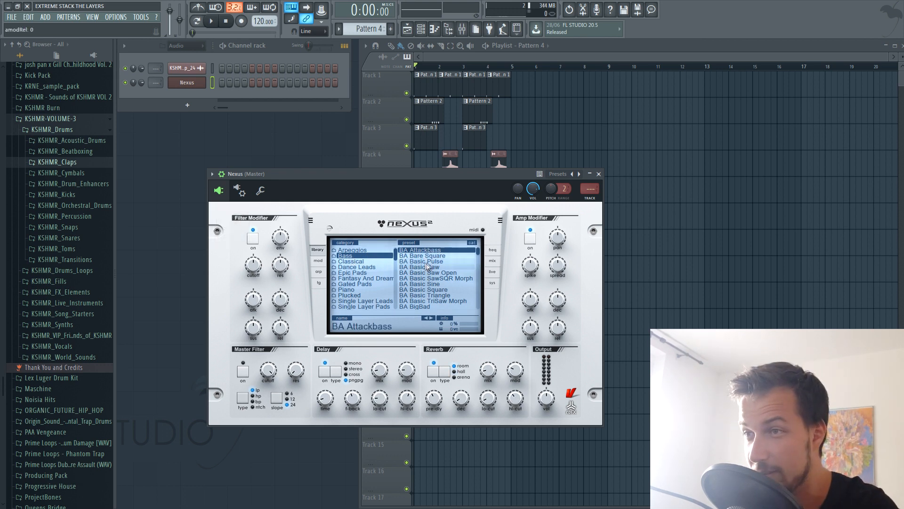
{"action": "key", "text": "v"}
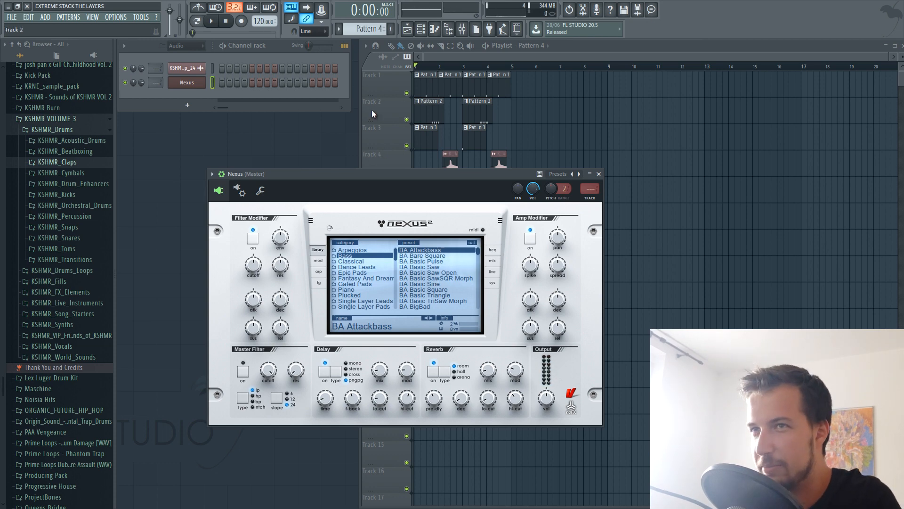
Write a sustained bass note for Nexus in the piano roll
{"action": "key", "text": "F7"}
{"action": "left_click_drag", "start_coordinate": [161, 189], "coordinate": [146, 210]}
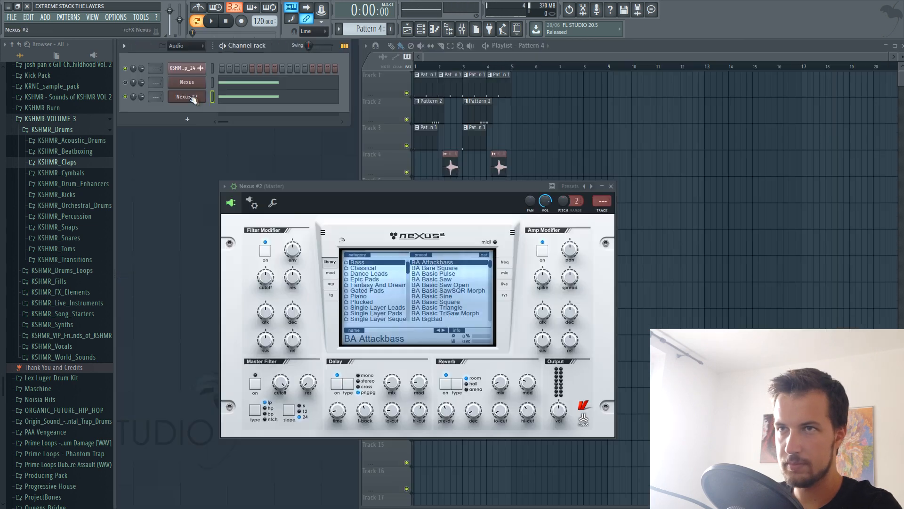
Load the BA Basic Saw preset in Nexus #2, play the pattern and raise the filter cutoff
{"action": "left_click", "coordinate": [194, 99]}
{"action": "left_click", "coordinate": [193, 98]}
{"action": "left_click", "coordinate": [445, 274]}
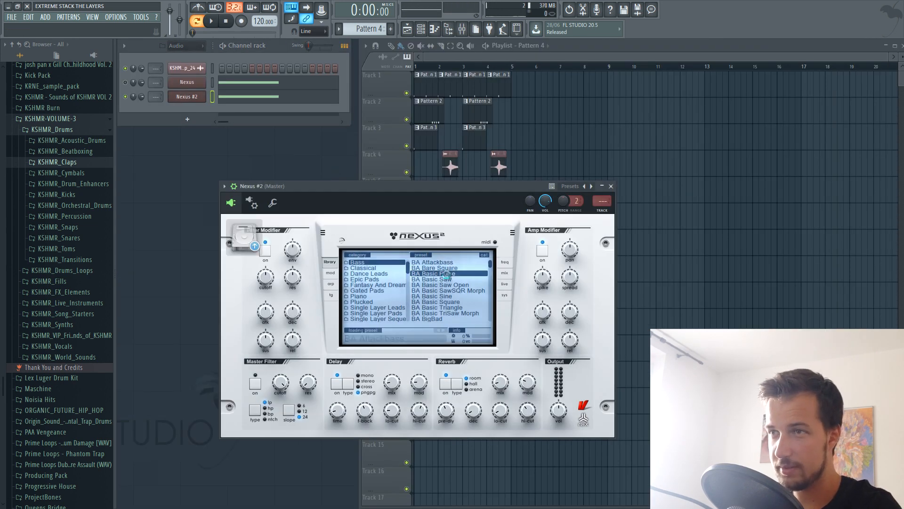
{"action": "left_click", "coordinate": [443, 280]}
{"action": "key", "text": "space"}
{"action": "left_click_drag", "start_coordinate": [267, 277], "coordinate": [276, 224]}
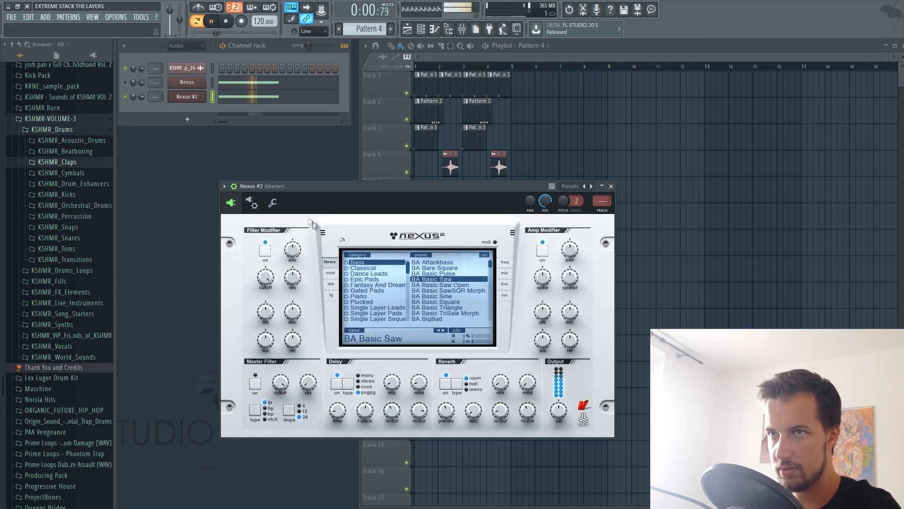
Open the Nexus #2 bass note in the piano roll and play the pattern to audition the layer
{"action": "left_click", "coordinate": [257, 97]}
{"action": "key", "text": "space"}
{"action": "key", "text": "space"}
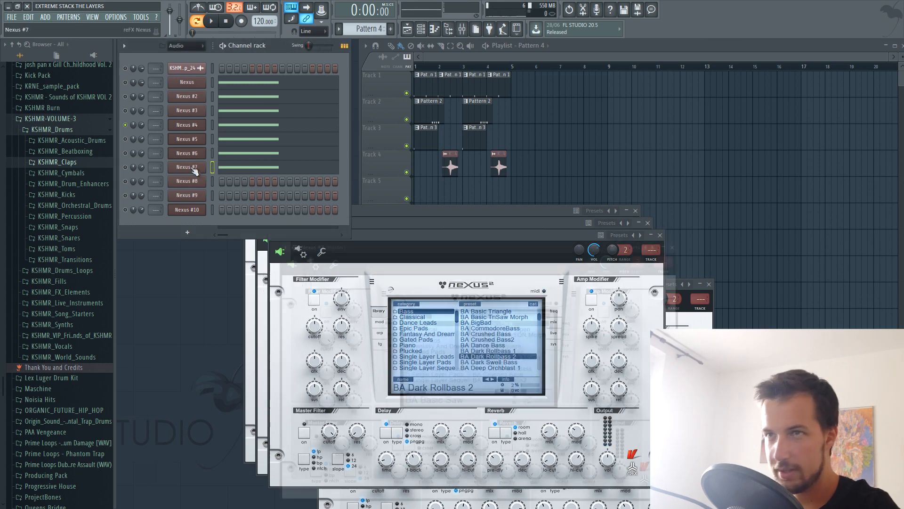
Load the BA Deepsaw preset in Nexus #7
{"action": "key", "text": "Down"}
{"action": "key", "text": "Down"}
{"action": "key", "text": "Down"}
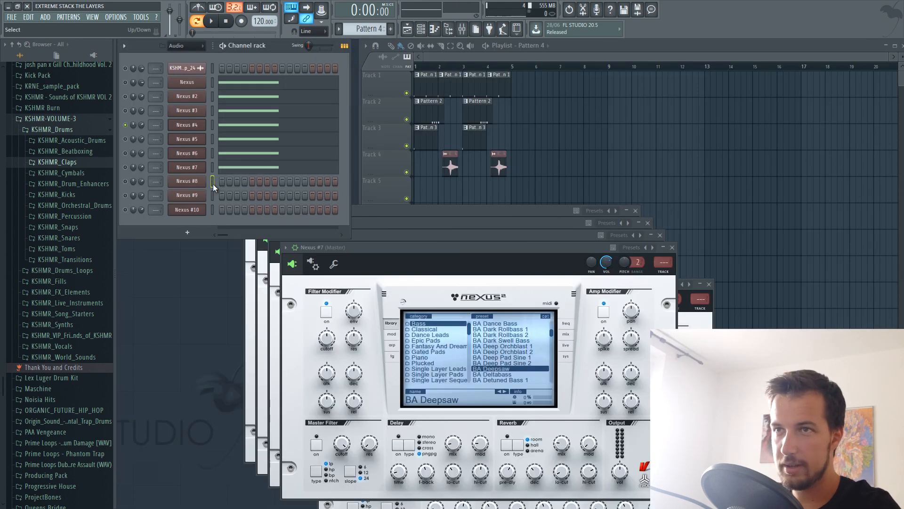
Paste the bass note into Nexus #8, try BA FunnyBass 2 and settle on the BA Juno Bass preset
{"action": "left_click", "coordinate": [213, 182]}
{"action": "key", "text": "ctrl+v"}
{"action": "left_click", "coordinate": [194, 183]}
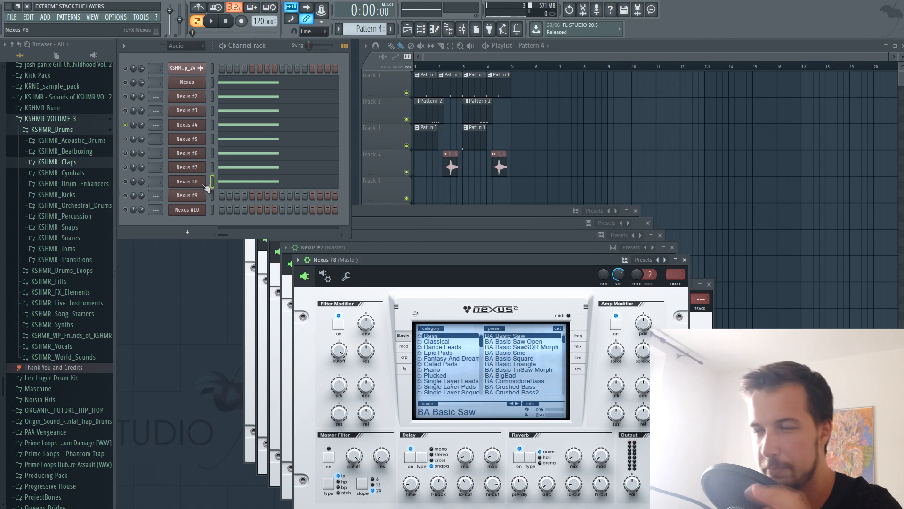
{"action": "scroll", "coordinate": [518, 361], "scroll_direction": "down", "scroll_amount": 8}
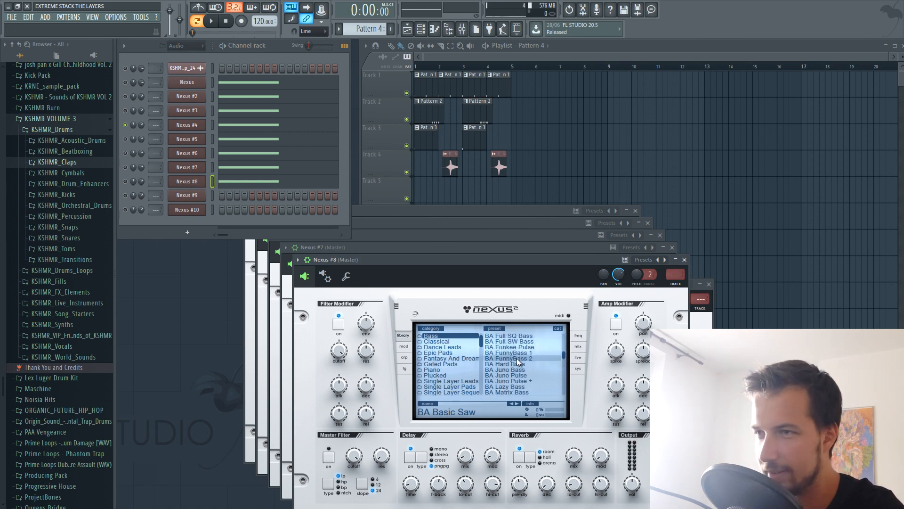
{"action": "left_click", "coordinate": [518, 360]}
{"action": "left_click", "coordinate": [519, 369]}
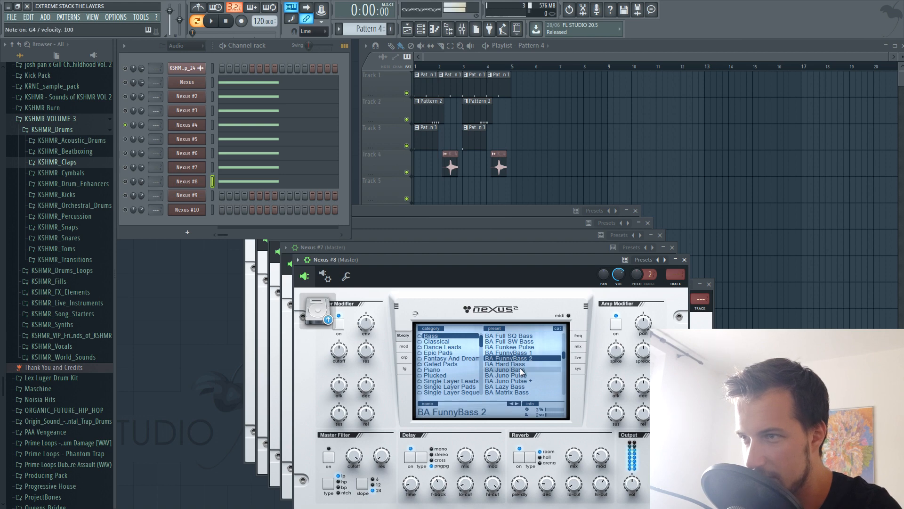
Copy the bass note to Nexus #9 and Nexus #10 and load the BA Trancebass 1 preset in Nexus #10
{"action": "left_click", "coordinate": [194, 197]}
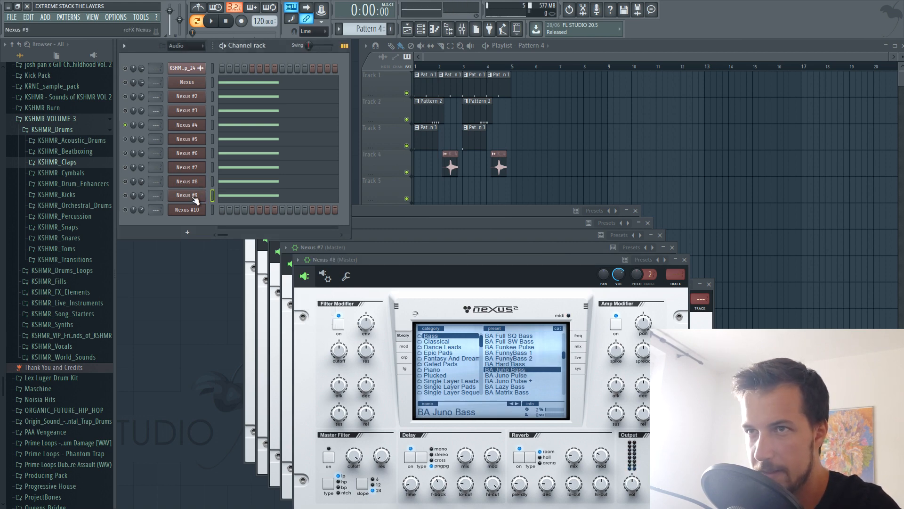
{"action": "left_click", "coordinate": [194, 197]}
{"action": "scroll", "coordinate": [535, 392], "scroll_direction": "down", "scroll_amount": 15}
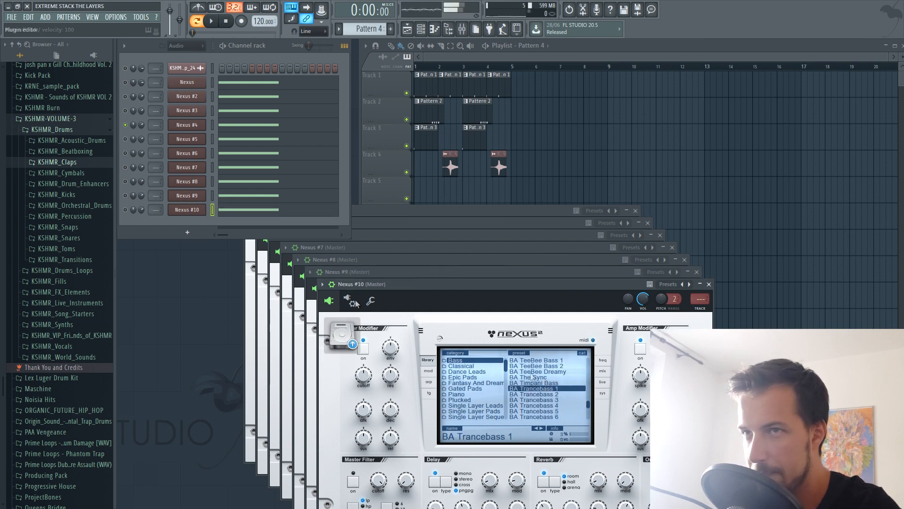
Close all the open Nexus plugin windows
{"action": "left_click", "coordinate": [709, 284]}
{"action": "left_click", "coordinate": [696, 273]}
{"action": "left_click", "coordinate": [684, 259]}
{"action": "left_click", "coordinate": [672, 247]}
{"action": "left_click", "coordinate": [659, 235]}
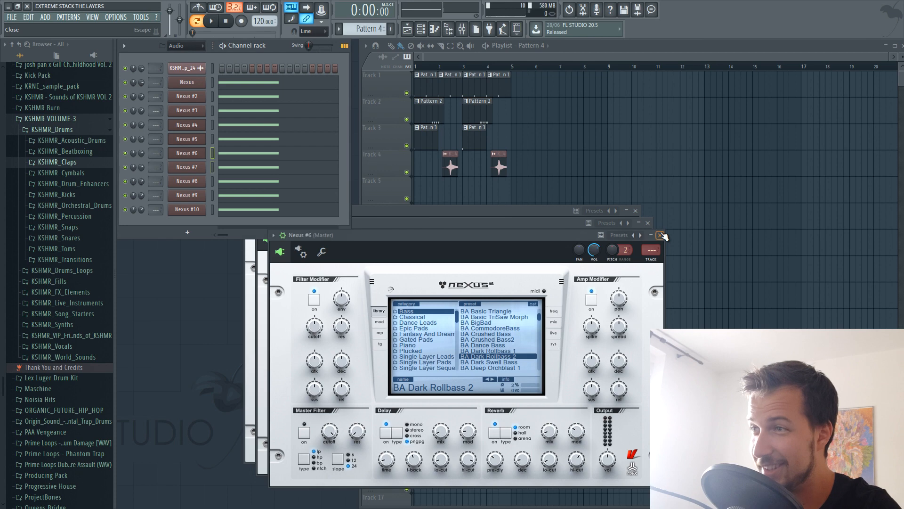
{"action": "left_click", "coordinate": [647, 223]}
{"action": "left_click", "coordinate": [635, 211]}
Place Pattern 4 on Track 5 at bar 1 of the playlist and play the song with the bass
{"action": "key", "text": "space"}
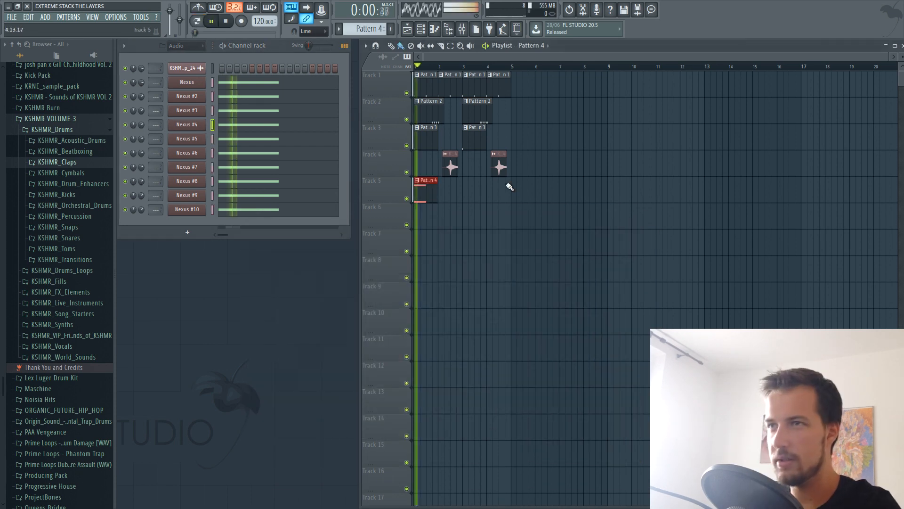
{"action": "left_click", "coordinate": [501, 233], "text": "ctrl"}
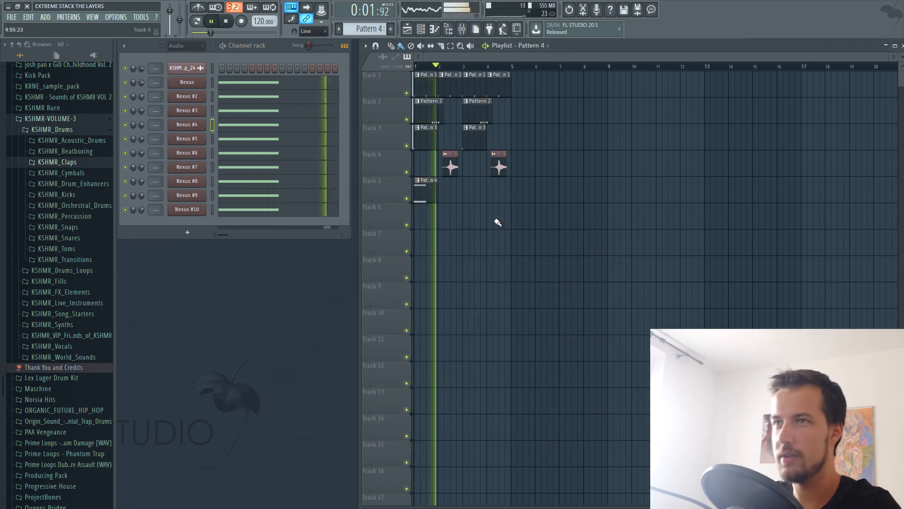
{"action": "key", "text": "space"}
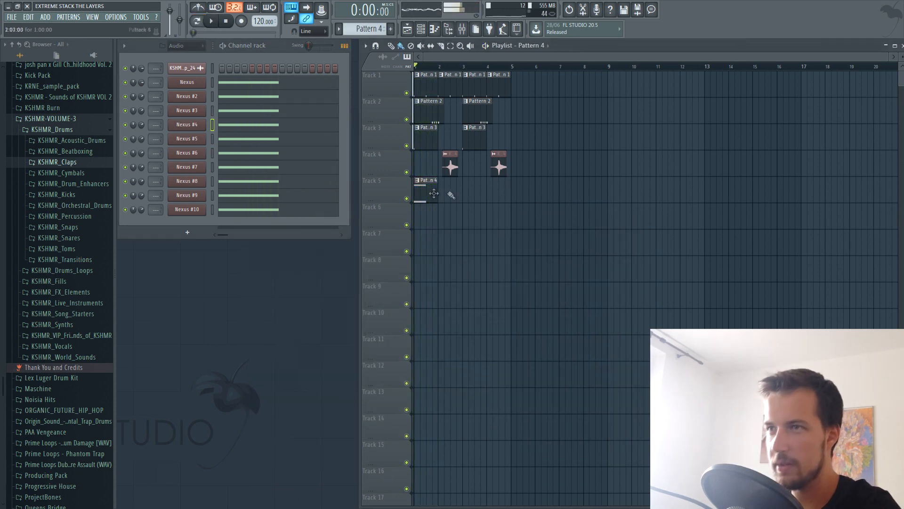
{"action": "key", "text": "space"}
{"action": "key", "text": "space"}
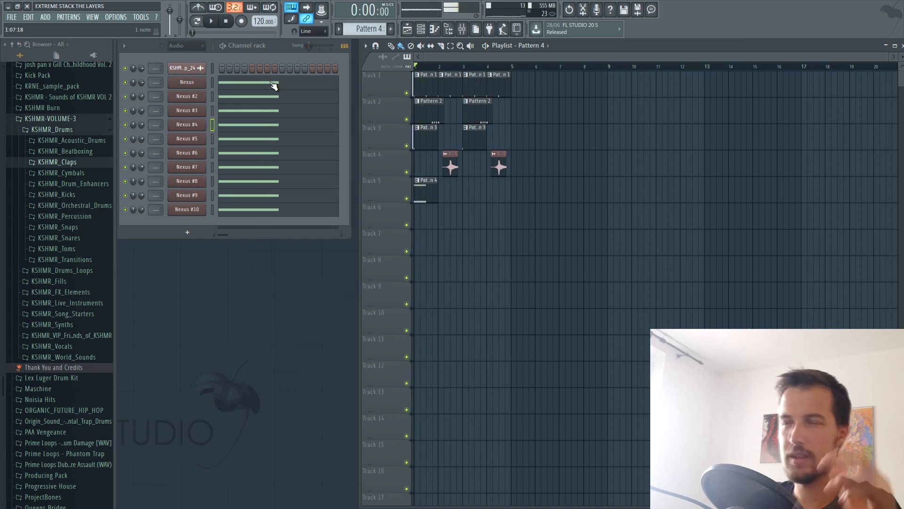
Route all the Nexus channels to mixer track 6
{"action": "left_click", "coordinate": [186, 85]}
{"action": "left_click_drag", "start_coordinate": [159, 97], "coordinate": [159, 75]}
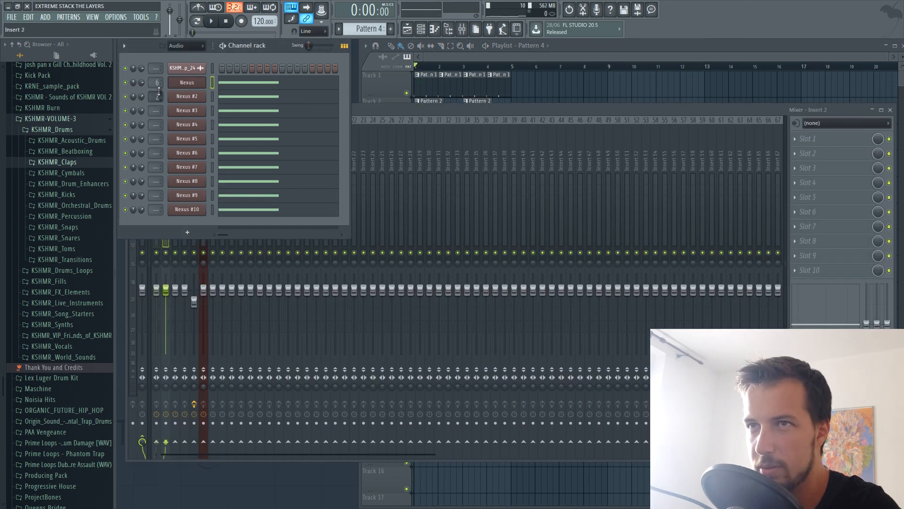
{"action": "mouse_move", "coordinate": [159, 112]}
{"action": "left_mouse_down"}
{"action": "mouse_move", "coordinate": [160, 89]}
{"action": "mouse_move", "coordinate": [159, 116]}
{"action": "left_mouse_up"}
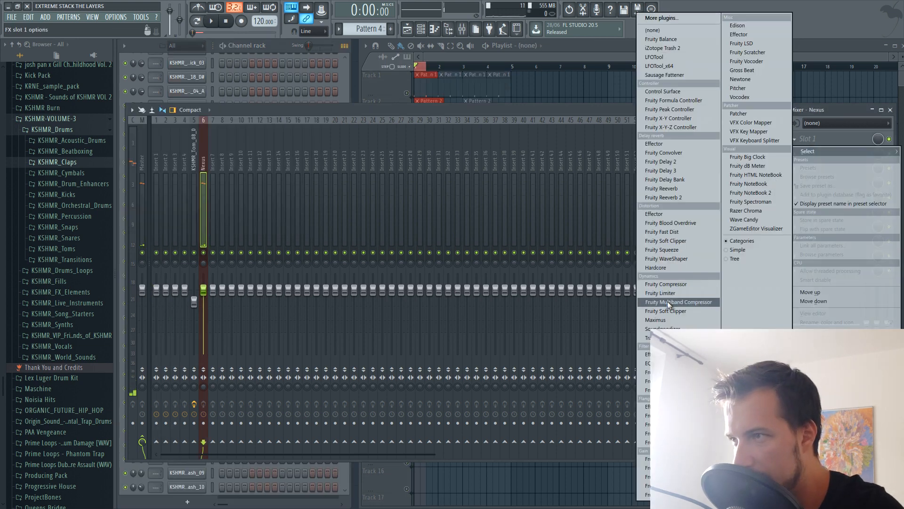
Load Maximus with the NY compression preset on the Nexus mixer track and audition the song
{"action": "left_click", "coordinate": [669, 320]}
{"action": "left_click", "coordinate": [200, 162]}
{"action": "mouse_move", "coordinate": [254, 189]}
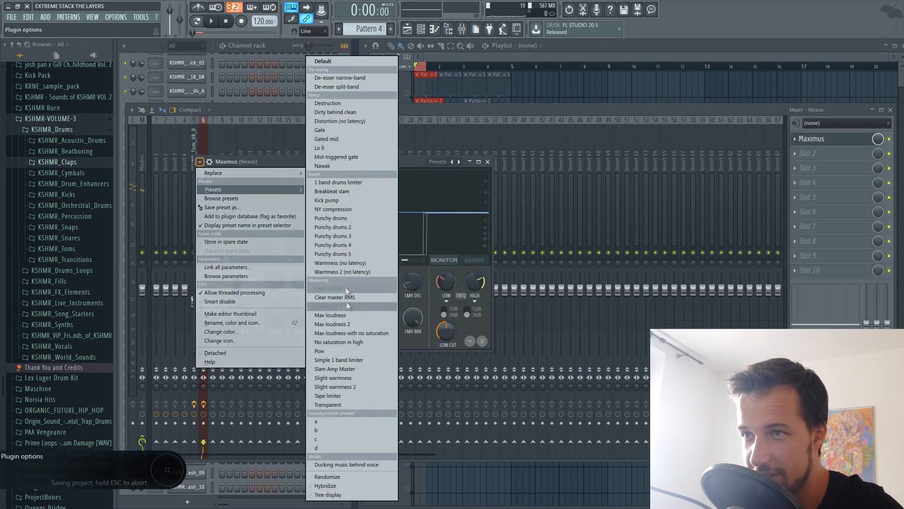
{"action": "left_click", "coordinate": [352, 210]}
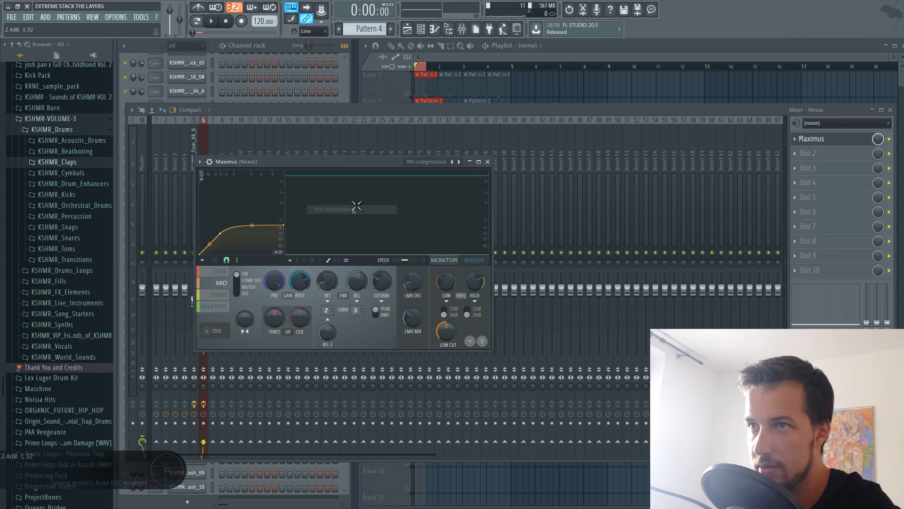
{"action": "key", "text": "space"}
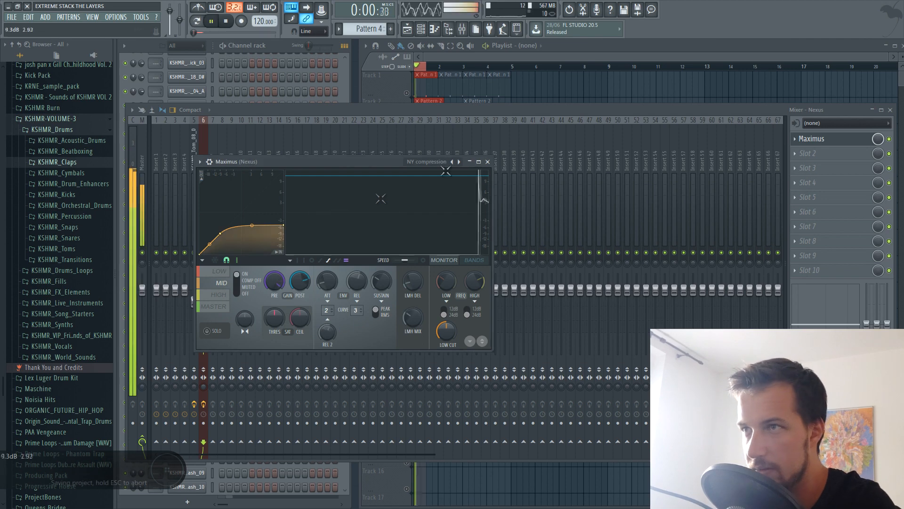
{"action": "left_click", "coordinate": [488, 162]}
{"action": "key", "text": "space"}
Add an Effector in slot 2 of the Nexus track, set it to Phaser with X at about 4.9 and audition it
{"action": "left_click", "coordinate": [606, 49]}
{"action": "left_click", "coordinate": [284, 52]}
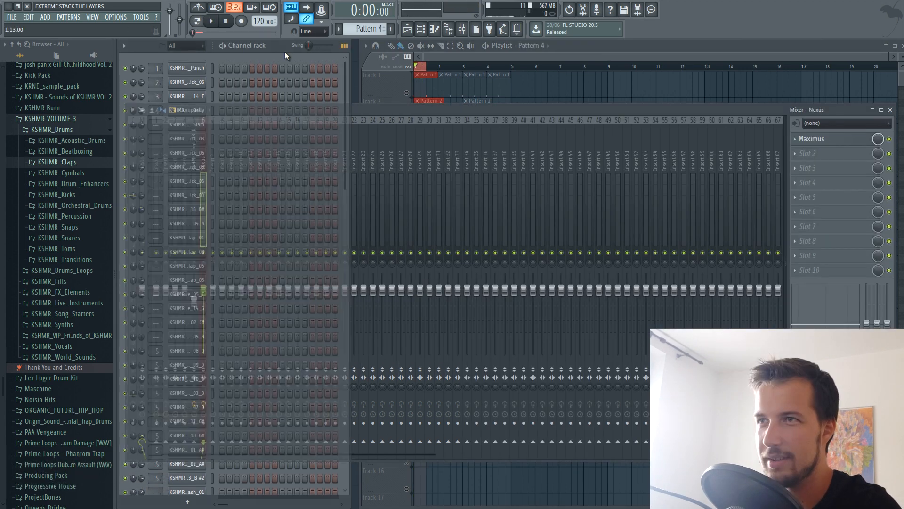
{"action": "left_click", "coordinate": [589, 52]}
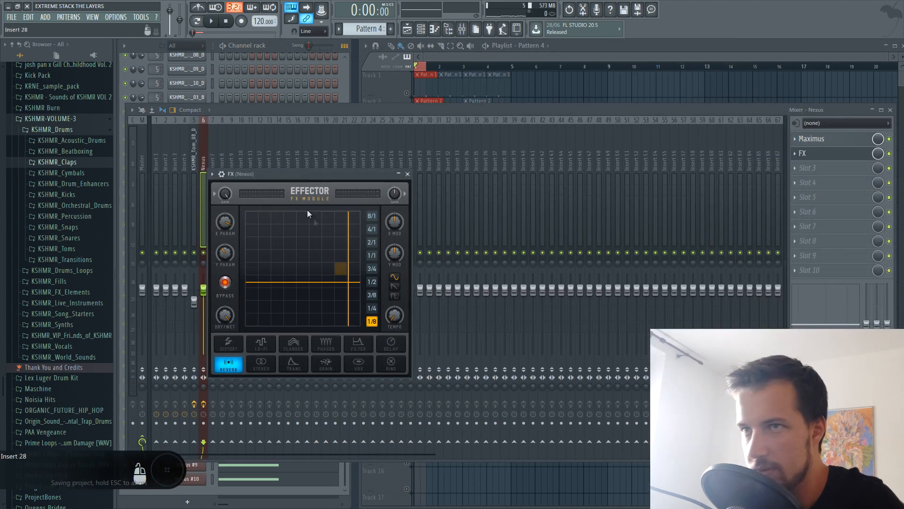
{"action": "key", "text": "space"}
{"action": "left_click", "coordinate": [326, 343]}
{"action": "left_click_drag", "start_coordinate": [335, 282], "coordinate": [257, 223]}
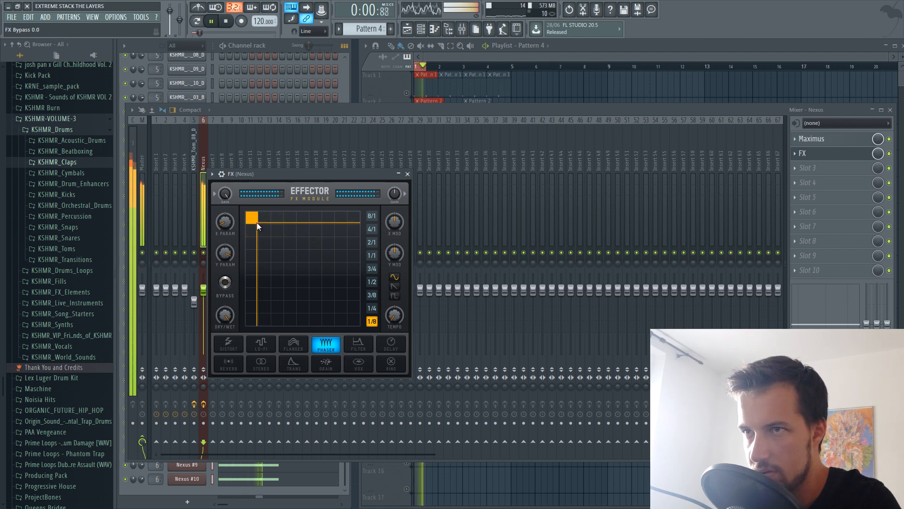
{"action": "left_click_drag", "start_coordinate": [256, 222], "coordinate": [252, 219]}
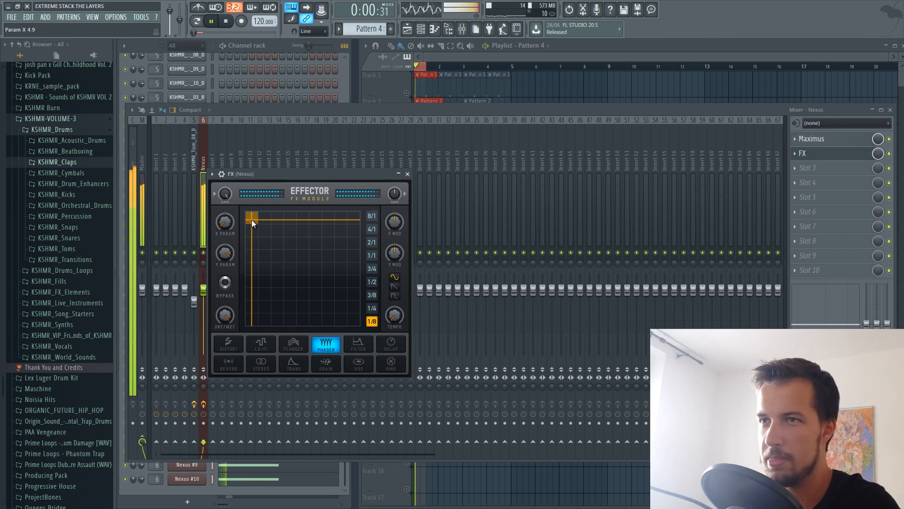
{"action": "left_click", "coordinate": [407, 173]}
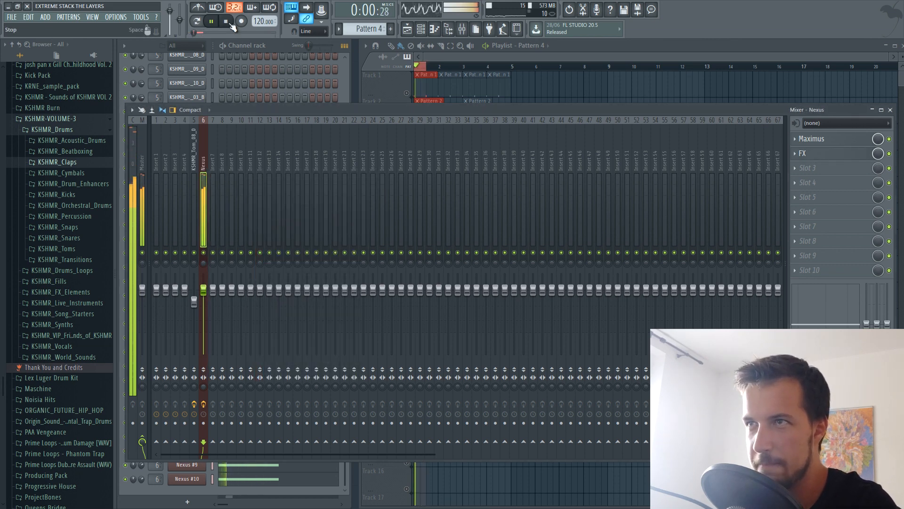
{"action": "left_click", "coordinate": [229, 22]}
Select Pattern 1 and show its first kick channel on mixer Insert 1
{"action": "left_click", "coordinate": [426, 75]}
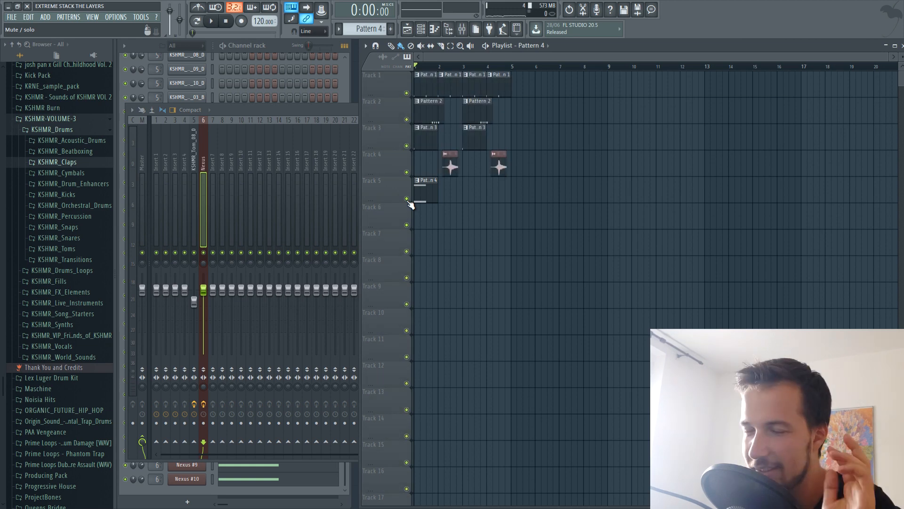
{"action": "left_click", "coordinate": [424, 91]}
{"action": "left_click", "coordinate": [276, 48]}
{"action": "scroll", "coordinate": [255, 120], "scroll_direction": "up", "scroll_amount": 10}
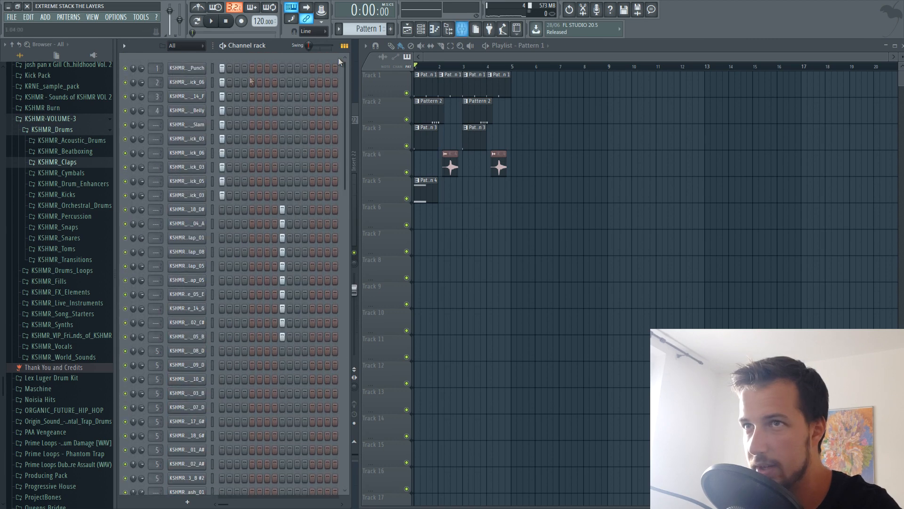
{"action": "left_click", "coordinate": [462, 29]}
{"action": "left_click", "coordinate": [590, 47]}
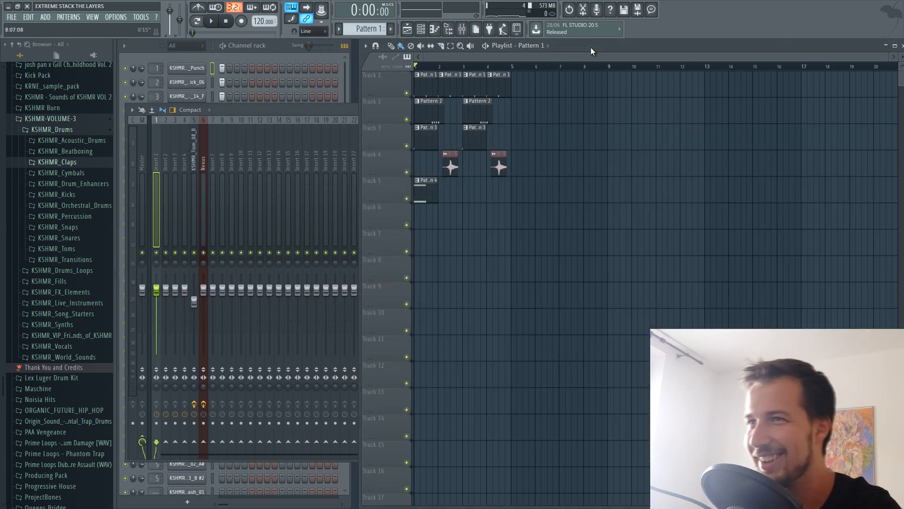
{"action": "left_click", "coordinate": [285, 112]}
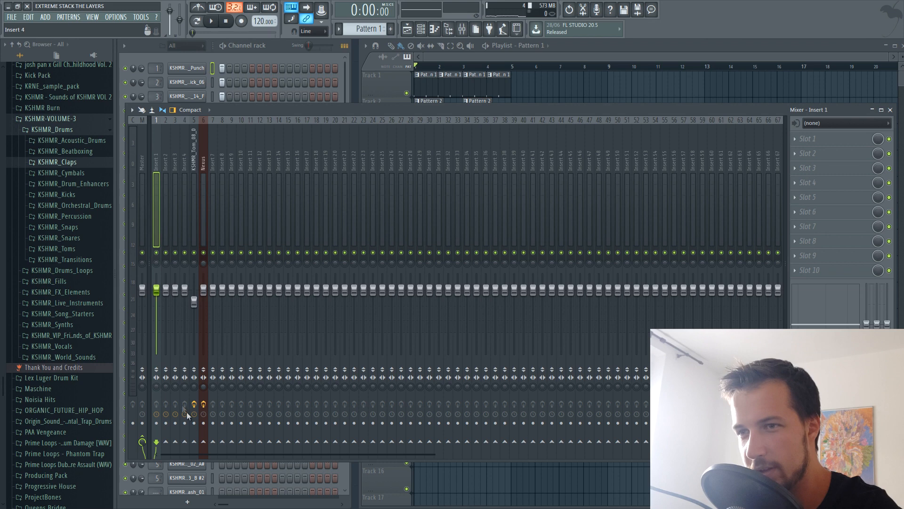
Set up a sidechained limiter in the mixer, audition the song and close the limiter window
{"action": "right_click", "coordinate": [184, 442]}
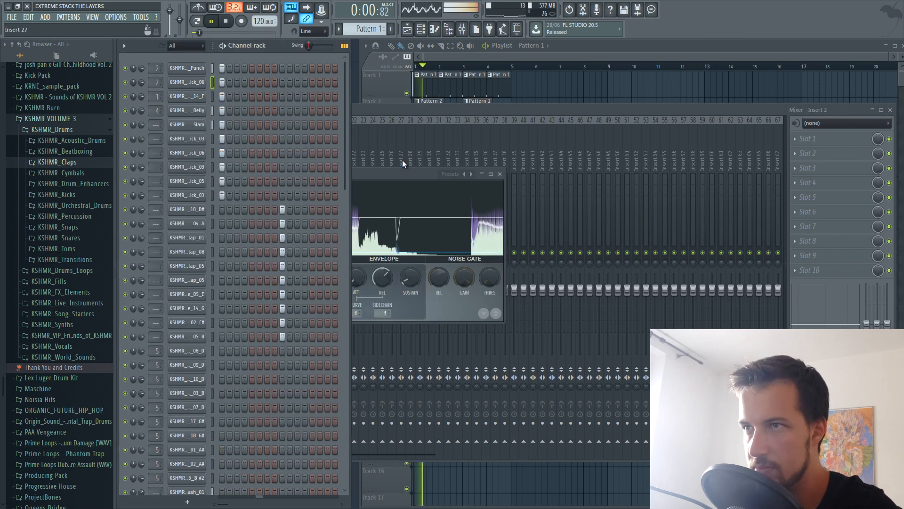
{"action": "left_click", "coordinate": [421, 176]}
{"action": "left_click", "coordinate": [500, 173]}
{"action": "left_click", "coordinate": [614, 44]}
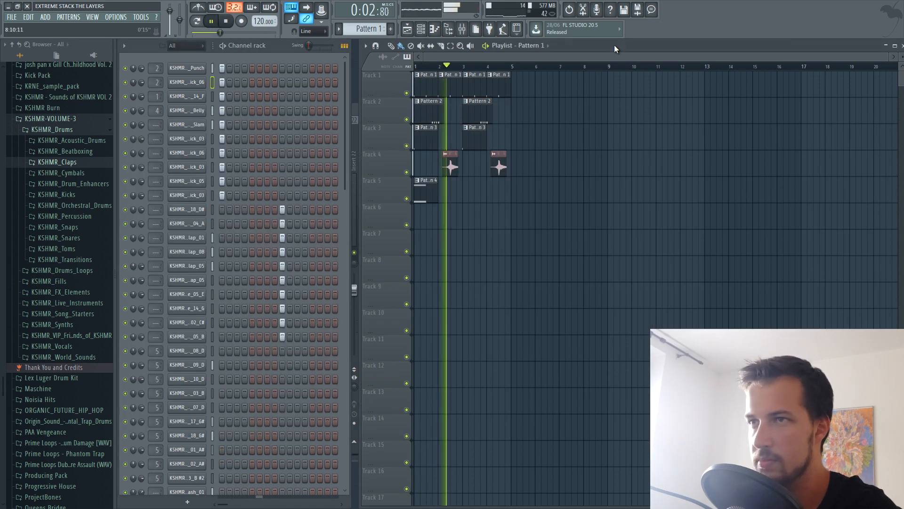
{"action": "key", "text": "space"}
Duplicate the Pattern 4 clip on Track 5 to bar 3
{"action": "left_click_drag", "start_coordinate": [428, 193], "coordinate": [471, 194]}
{"action": "double_click", "coordinate": [471, 196]}
{"action": "left_click", "coordinate": [898, 44]}
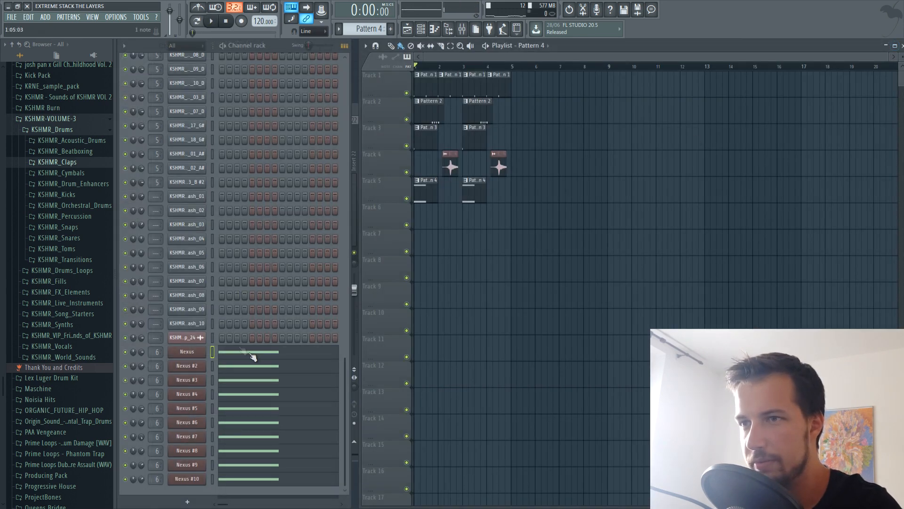
Draw an A4 note and an A#4 note at bar 3 in the Nexus piano roll
{"action": "left_click", "coordinate": [245, 352]}
{"action": "scroll", "coordinate": [394, 80], "scroll_direction": "down", "scroll_amount": 5}
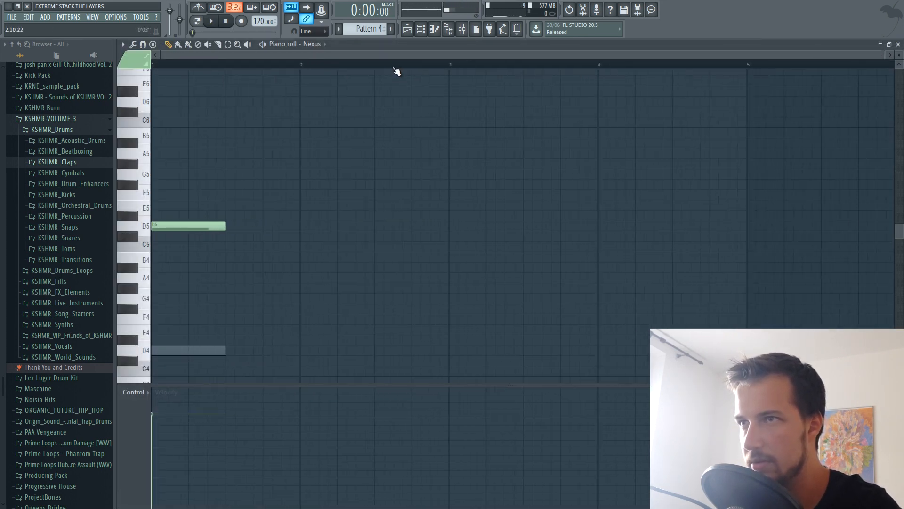
{"action": "key", "text": "l"}
{"action": "key", "text": "space"}
{"action": "key", "text": "space"}
{"action": "left_click_drag", "start_coordinate": [388, 250], "coordinate": [414, 279]}
{"action": "mouse_move", "coordinate": [483, 279]}
{"action": "left_mouse_down"}
{"action": "mouse_move", "coordinate": [451, 279]}
{"action": "mouse_move", "coordinate": [552, 267]}
{"action": "mouse_move", "coordinate": [523, 267]}
{"action": "left_mouse_up"}
{"action": "left_click", "coordinate": [456, 268]}
Move the A4 note to the middle of bar 2 and add an F5 note in the second half of bar 4
{"action": "key", "text": "space"}
{"action": "key", "text": "space"}
{"action": "left_click_drag", "start_coordinate": [412, 280], "coordinate": [375, 278]}
{"action": "key", "text": "space"}
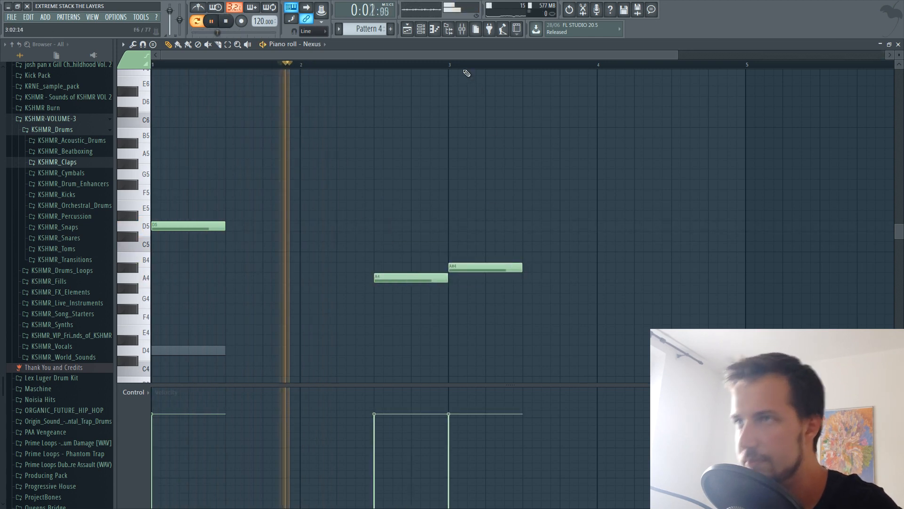
{"action": "scroll", "coordinate": [468, 57], "scroll_direction": "down", "scroll_amount": 2}
{"action": "left_click", "coordinate": [526, 194]}
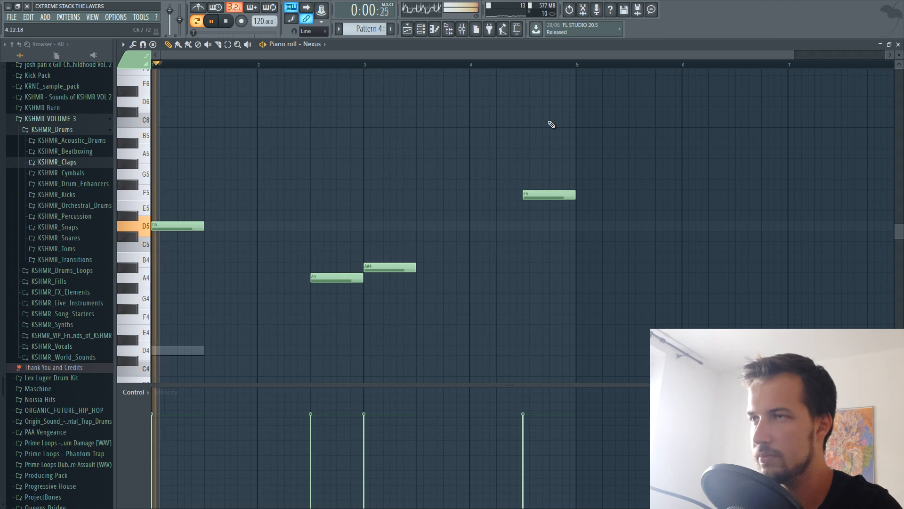
Copy the Nexus bass melody to Nexus #2 one octave lower as D4, A3, A#3 and F4
{"action": "left_click", "coordinate": [898, 44]}
{"action": "double_click", "coordinate": [212, 356]}
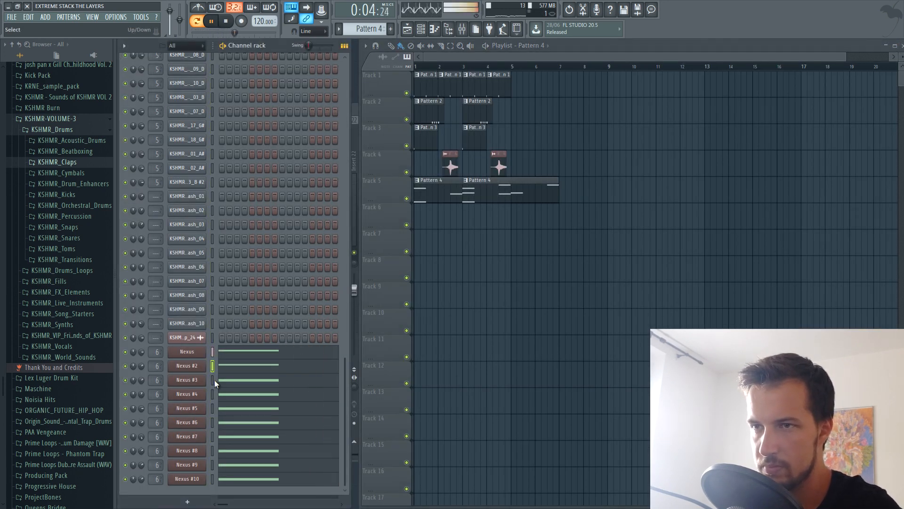
{"action": "key", "text": "space"}
{"action": "left_click", "coordinate": [233, 366]}
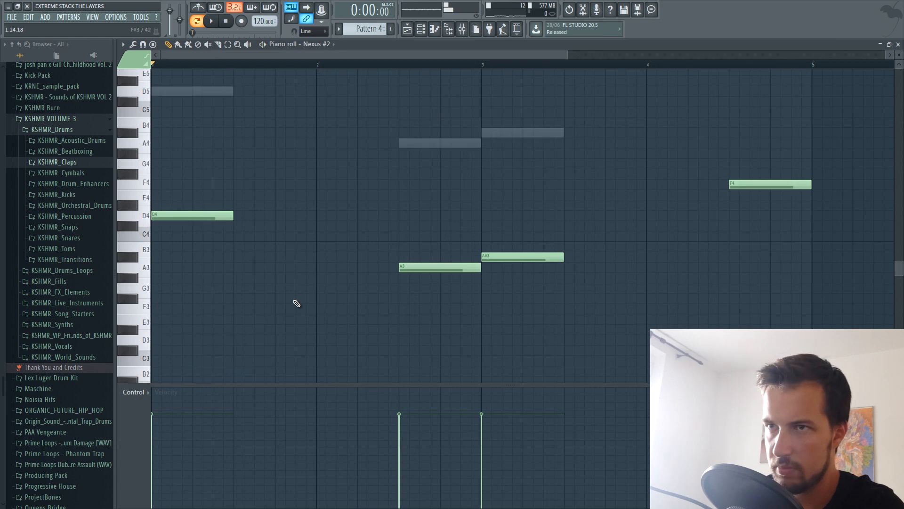
{"action": "left_click", "coordinate": [898, 44]}
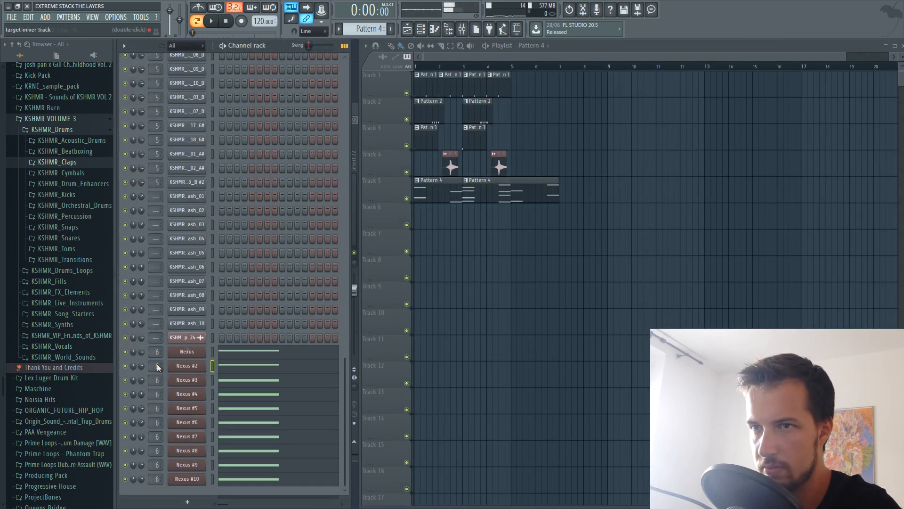
Play back the arrangement and audition the Nexus bass with the Effector on its mixer track open
{"action": "key", "text": "space"}
{"action": "key", "text": "F9"}
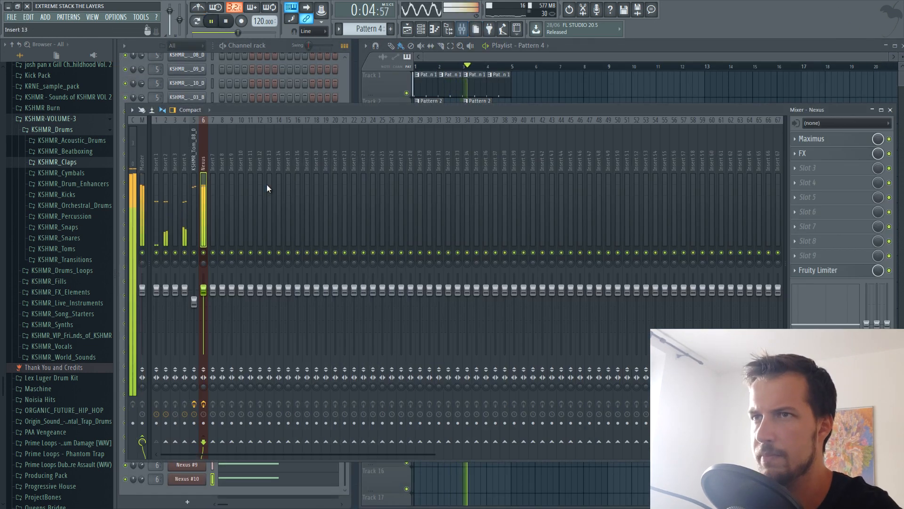
{"action": "key", "text": "space"}
{"action": "left_click", "coordinate": [853, 156]}
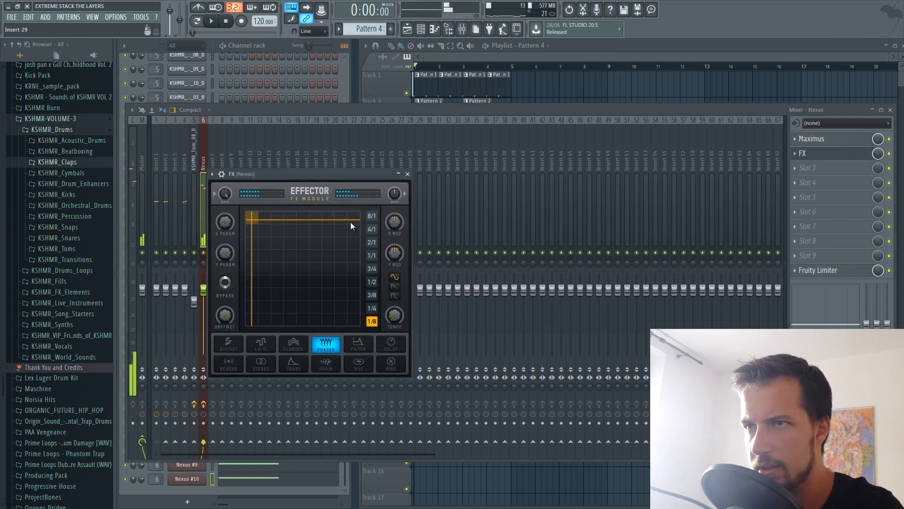
{"action": "key", "text": "v"}
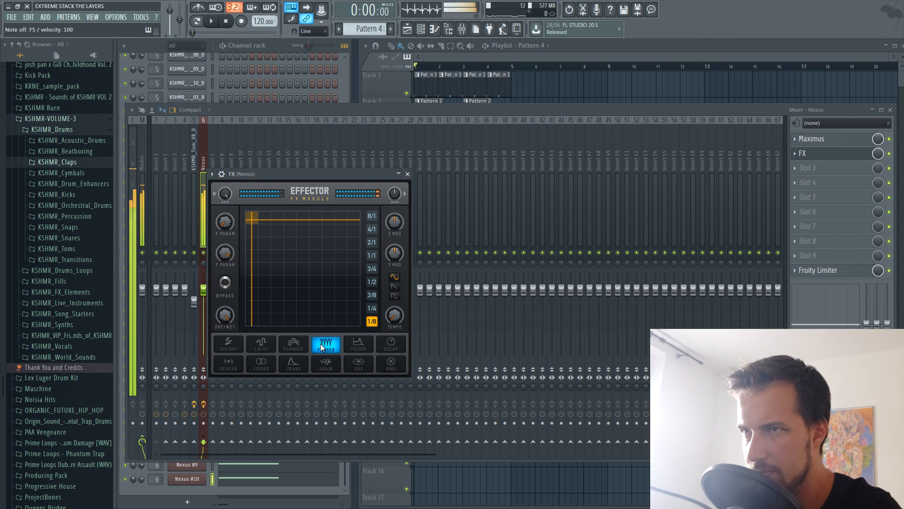
{"action": "left_click", "coordinate": [407, 173]}
{"action": "left_click", "coordinate": [890, 110]}
{"action": "key", "text": "space"}
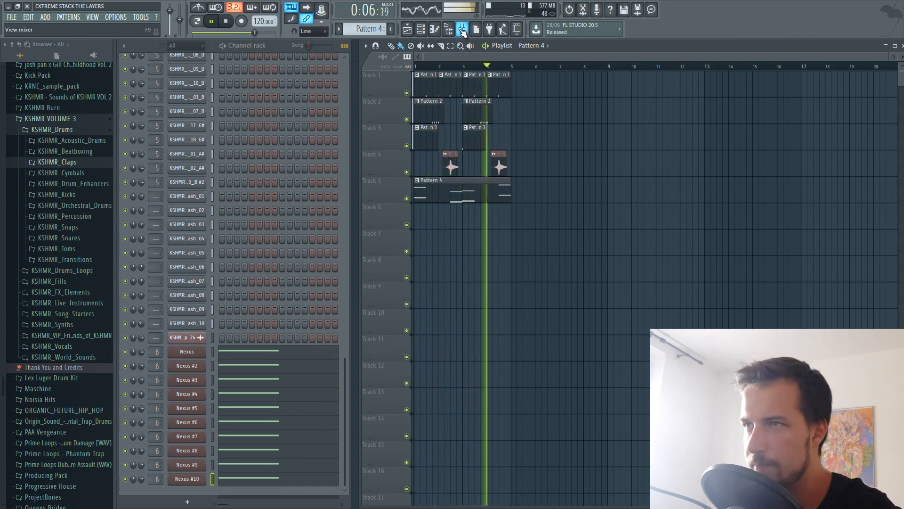
{"action": "key", "text": "space"}
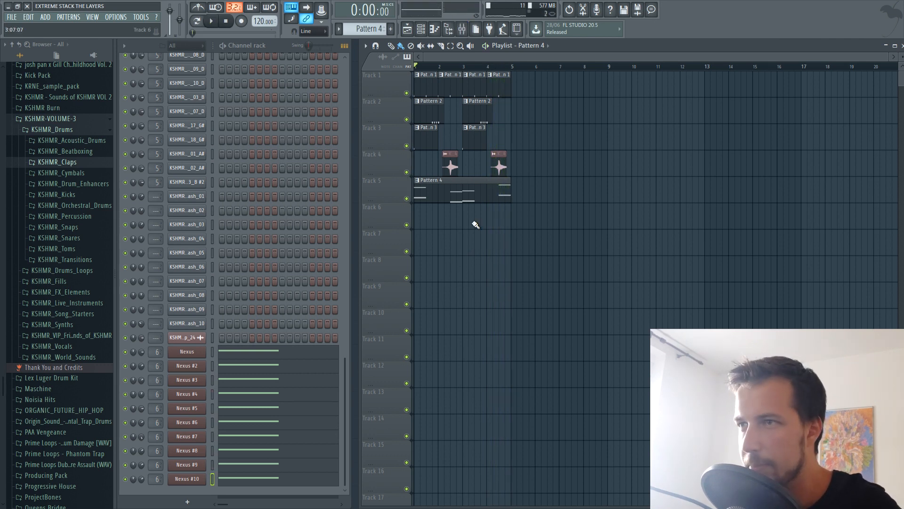
Create Pattern 5 and add a channel filter group named SChords
{"action": "left_click", "coordinate": [391, 30]}
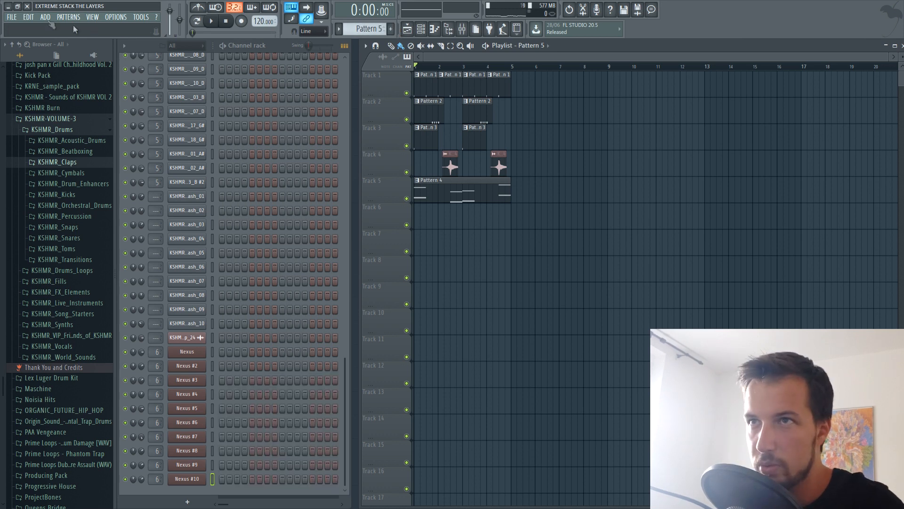
{"action": "left_click", "coordinate": [200, 49]}
{"action": "left_click", "coordinate": [203, 51]}
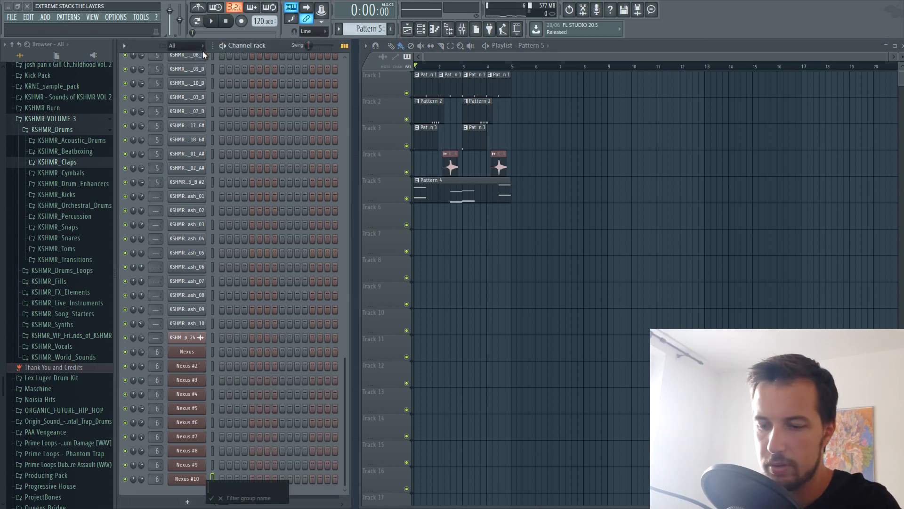
{"action": "type", "text": "SChords"}
{"action": "key", "text": "Return"}
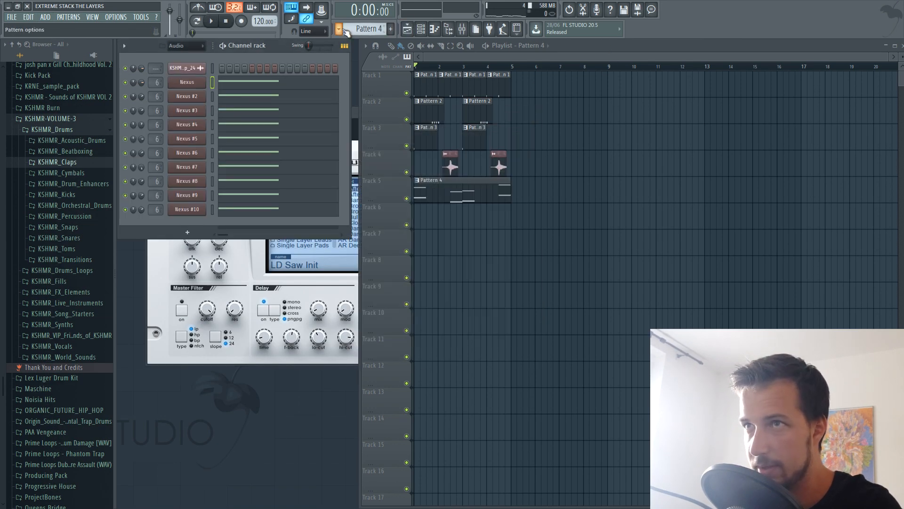
Copy the Nexus bass melody from Pattern 4 into the Nexus #11 channel in Pattern 5
{"action": "left_click", "coordinate": [339, 30]}
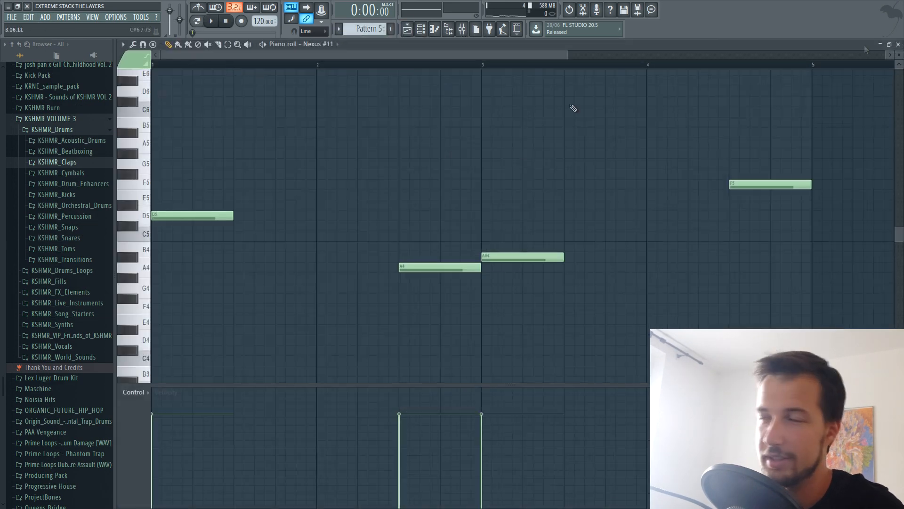
{"action": "left_click", "coordinate": [892, 45]}
{"action": "left_click", "coordinate": [714, 59]}
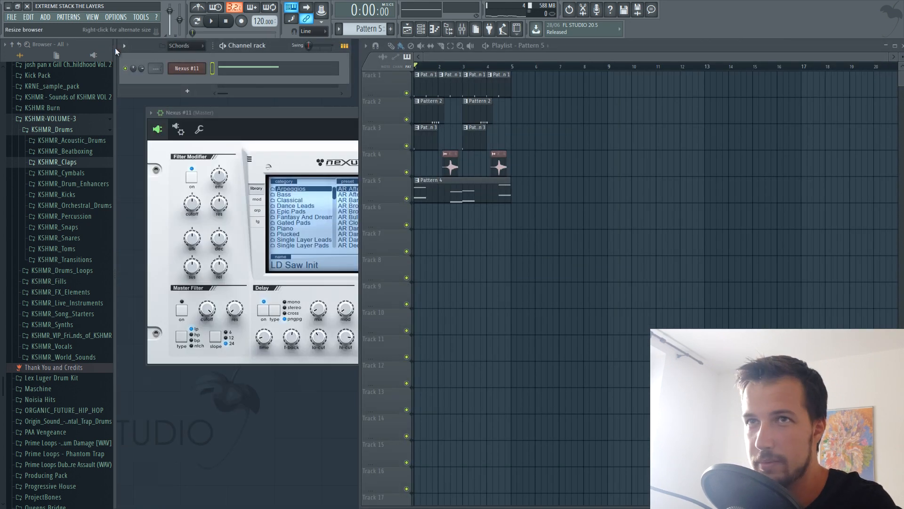
{"action": "left_click", "coordinate": [12, 17]}
{"action": "left_click", "coordinate": [24, 56]}
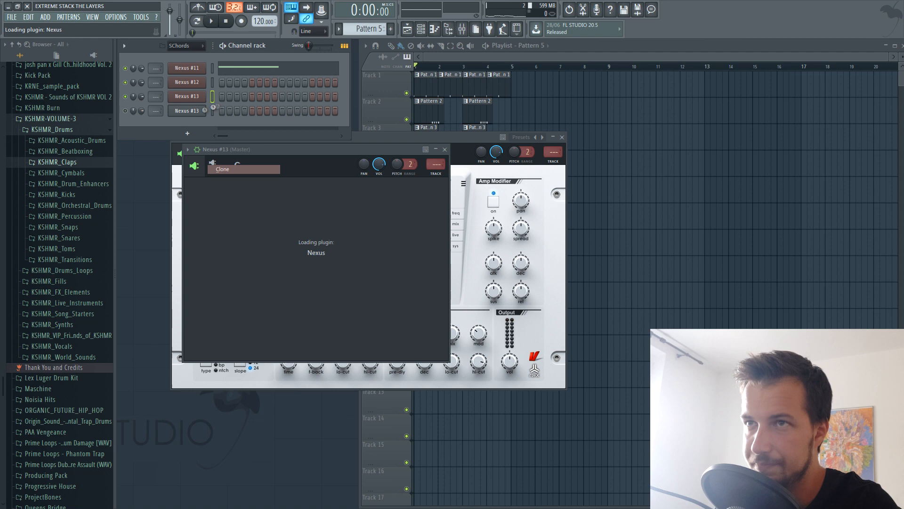
Clone the Nexus channel repeatedly in the SChords group until the layers reach Nexus #20
{"action": "right_click", "coordinate": [199, 111]}
{"action": "left_click", "coordinate": [222, 183]}
{"action": "right_click", "coordinate": [200, 125]}
{"action": "left_click", "coordinate": [222, 198]}
{"action": "right_click", "coordinate": [197, 139]}
{"action": "left_click", "coordinate": [222, 211]}
{"action": "right_click", "coordinate": [203, 154]}
{"action": "left_click", "coordinate": [222, 225]}
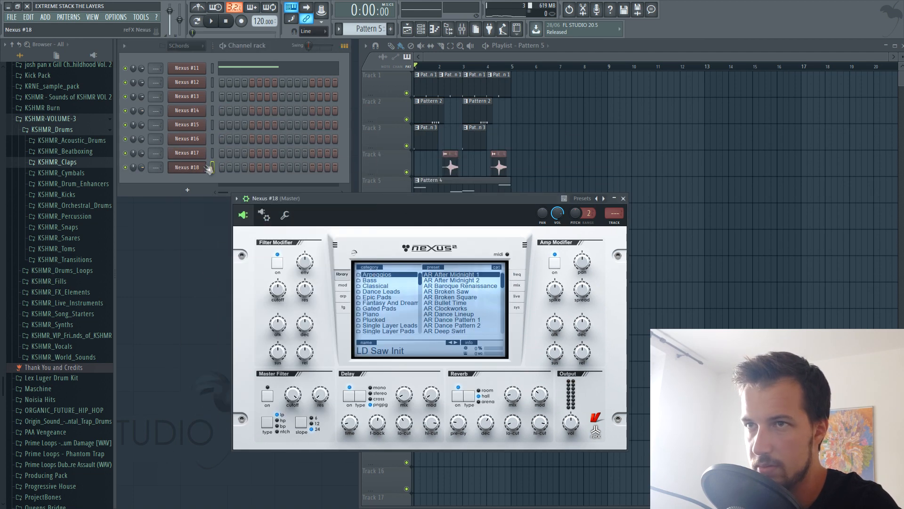
{"action": "right_click", "coordinate": [202, 168]}
{"action": "left_click", "coordinate": [222, 240]}
{"action": "right_click", "coordinate": [202, 182]}
{"action": "left_click", "coordinate": [223, 254]}
Load the preset LD Progressive Master 1 from the XP EDM 4 category in Nexus #11
{"action": "left_click", "coordinate": [212, 22]}
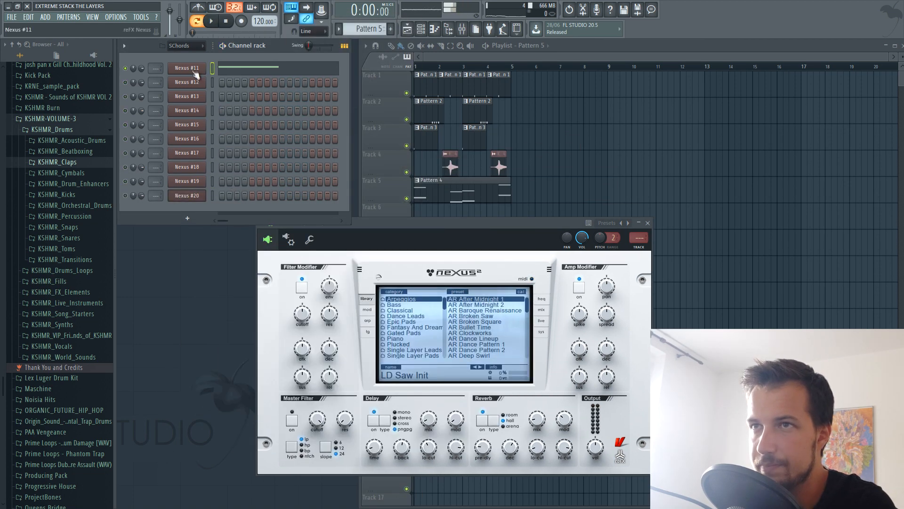
{"action": "left_click", "coordinate": [195, 69]}
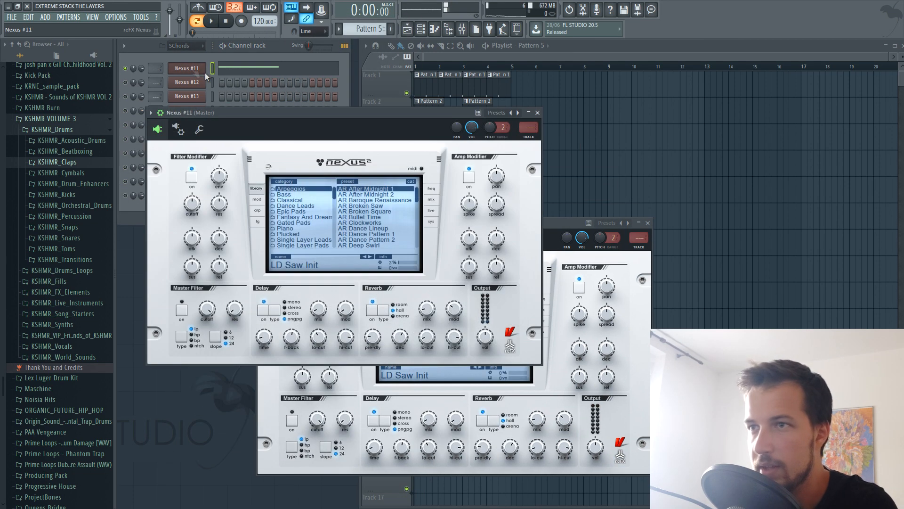
{"action": "scroll", "coordinate": [311, 210], "scroll_direction": "down", "scroll_amount": 3}
{"action": "scroll", "coordinate": [310, 212], "scroll_direction": "down", "scroll_amount": 2}
{"action": "left_click", "coordinate": [309, 201]}
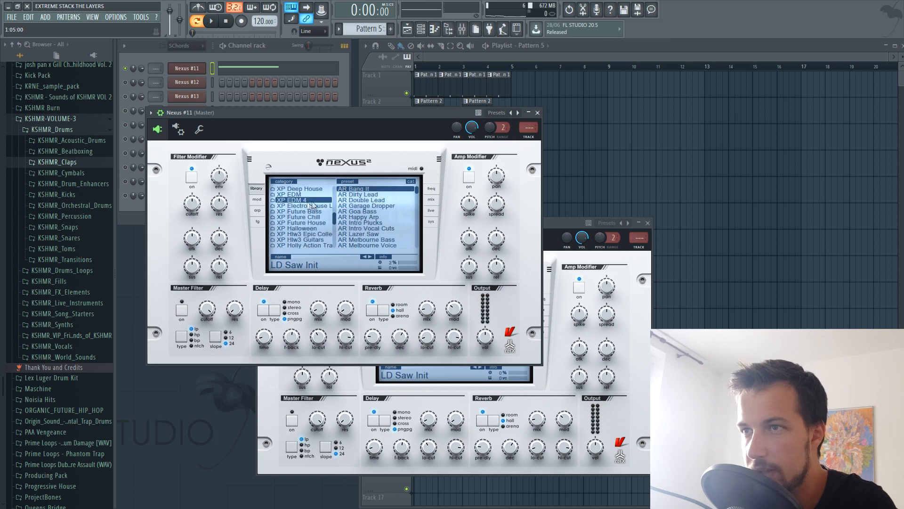
{"action": "scroll", "coordinate": [372, 216], "scroll_direction": "down", "scroll_amount": 10}
{"action": "left_click", "coordinate": [372, 206]}
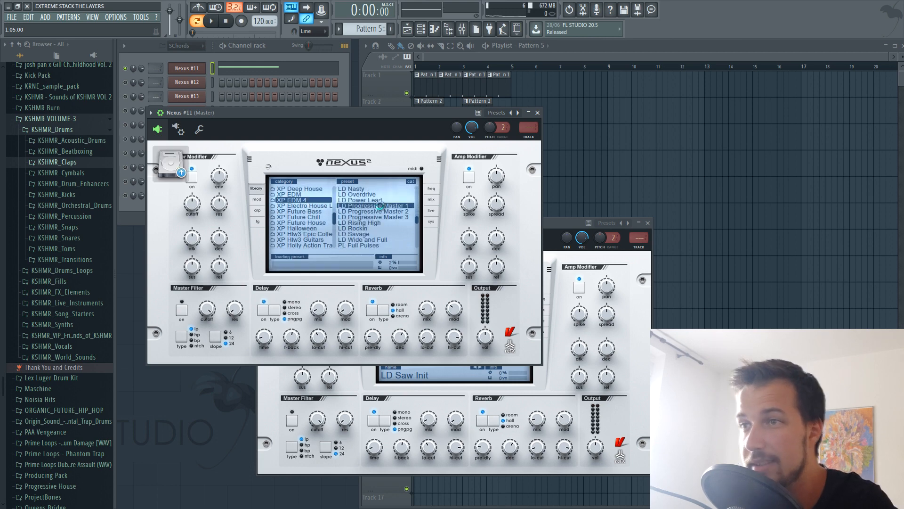
Add F5 and A5 above the D5 note in Nexus #11, and C5 and E5 above the A4 note
{"action": "left_click", "coordinate": [254, 73]}
{"action": "left_click", "coordinate": [254, 73]}
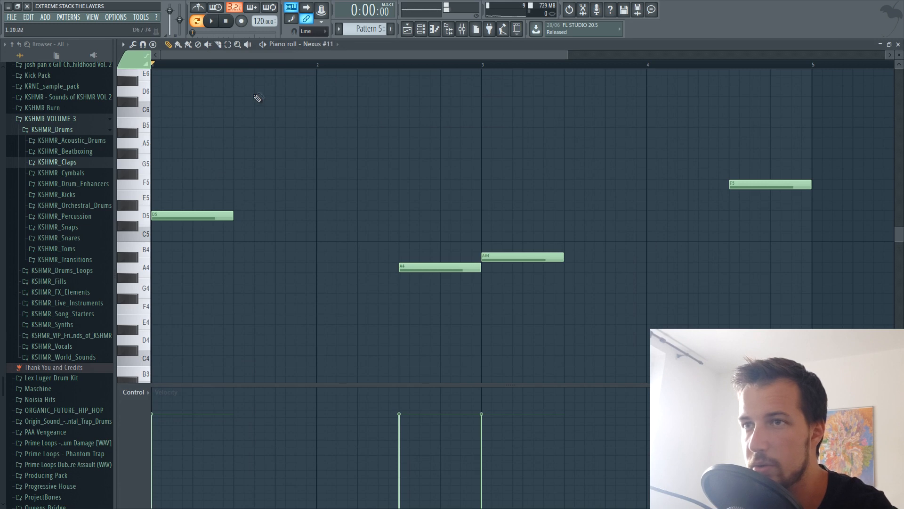
{"action": "left_click", "coordinate": [165, 185]}
{"action": "left_click_drag", "start_coordinate": [171, 184], "coordinate": [160, 184]}
{"action": "mouse_move", "coordinate": [174, 152]}
{"action": "left_mouse_down"}
{"action": "mouse_move", "coordinate": [153, 152]}
{"action": "mouse_move", "coordinate": [156, 143]}
{"action": "left_mouse_up"}
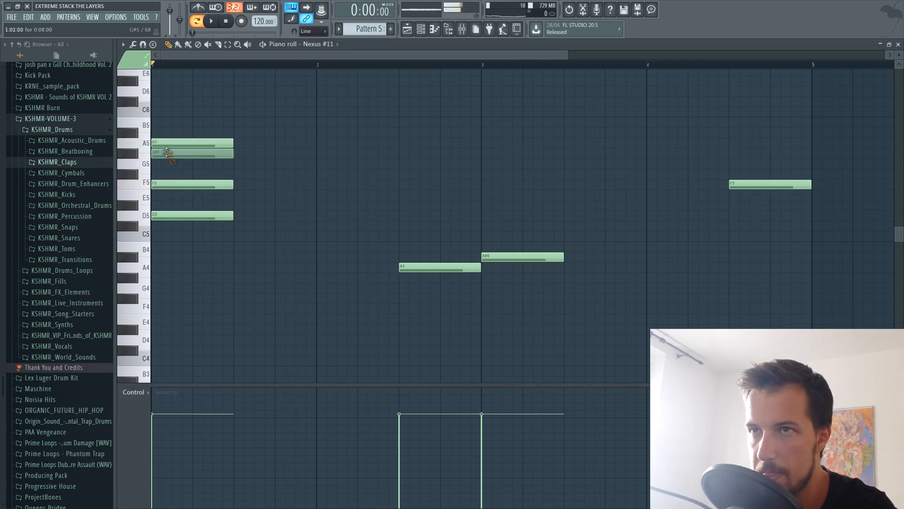
{"action": "left_click", "coordinate": [401, 236]}
{"action": "left_click", "coordinate": [402, 204]}
{"action": "left_click_drag", "start_coordinate": [401, 204], "coordinate": [403, 194]}
Add D5 and F5 above the A#4 note and A5 and C6 above the last F5 note, and play the chords
{"action": "left_click", "coordinate": [485, 216]}
{"action": "left_click", "coordinate": [485, 174]}
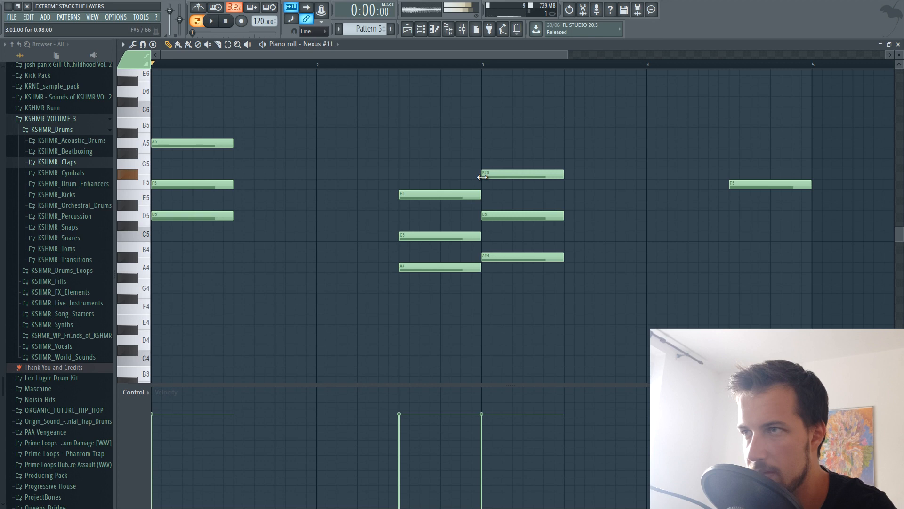
{"action": "left_click_drag", "start_coordinate": [485, 174], "coordinate": [485, 183]}
{"action": "left_click", "coordinate": [742, 143]}
{"action": "left_click", "coordinate": [739, 111]}
{"action": "key", "text": "space"}
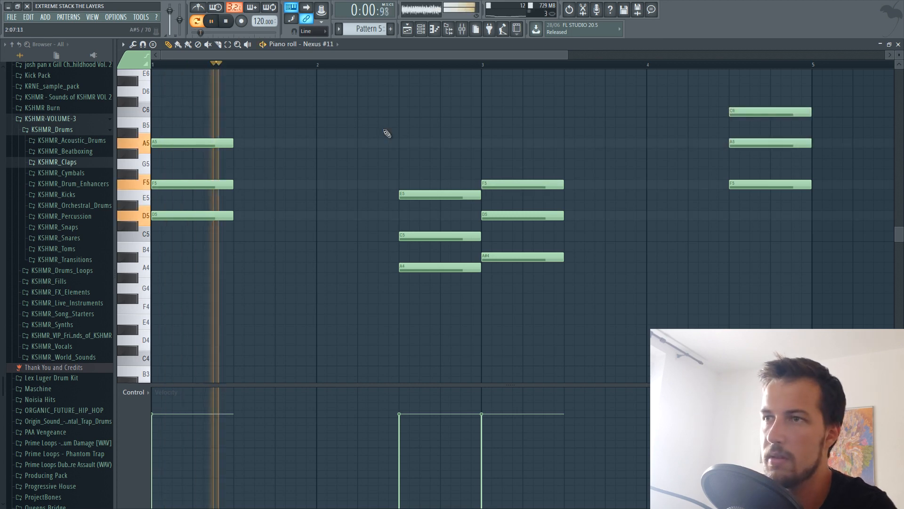
Load the Dance Leads preset LD Double Square in Nexus #12 and check its higher-voiced chords during playback
{"action": "scroll", "coordinate": [368, 66], "scroll_direction": "down", "scroll_amount": 3}
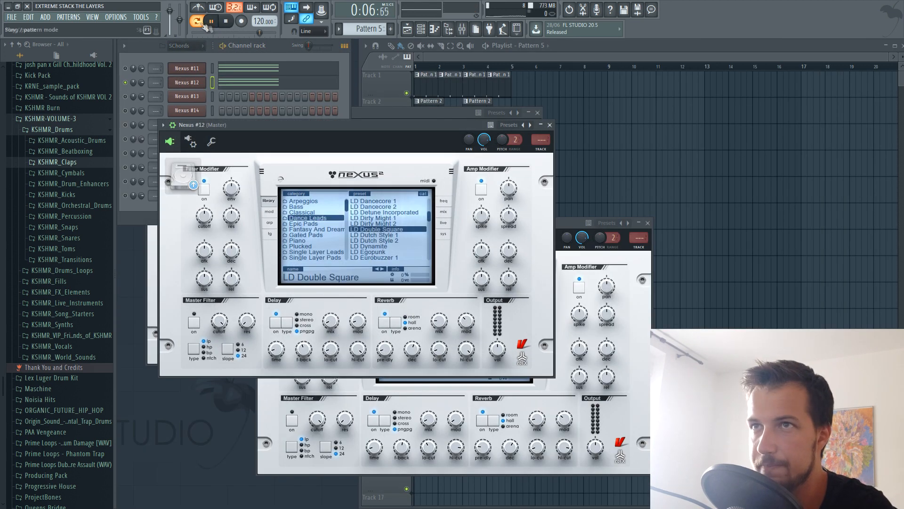
{"action": "key", "text": "space"}
{"action": "left_click", "coordinate": [227, 21]}
{"action": "key", "text": "space"}
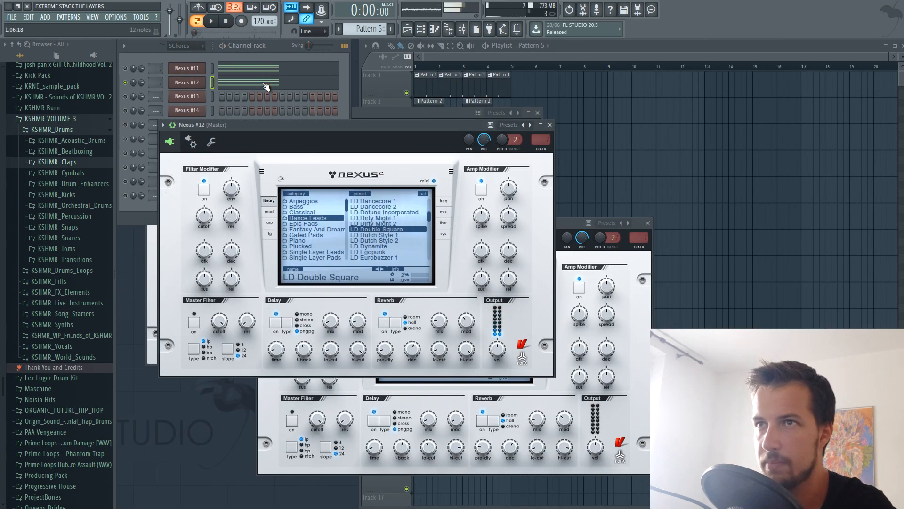
{"action": "left_click", "coordinate": [266, 87]}
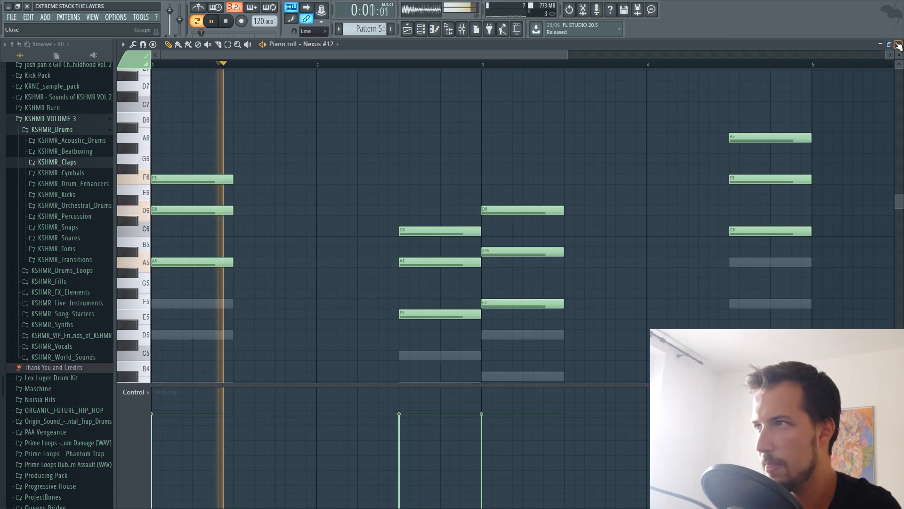
{"action": "left_click", "coordinate": [898, 45]}
{"action": "key", "text": "space"}
Copy the chords to Nexus #13 through #20 and load LD Eurobuzzer 2 in #13 and LD Supersaw x4 in #14
{"action": "right_click", "coordinate": [125, 97]}
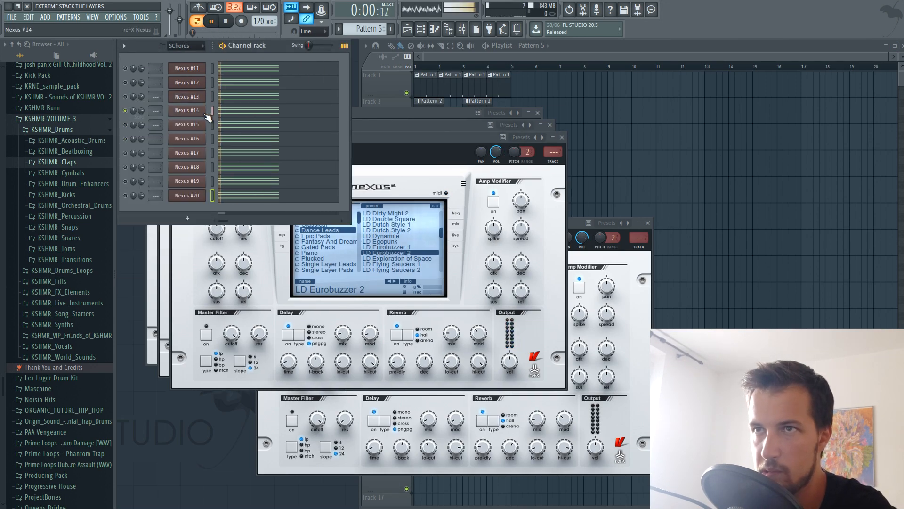
{"action": "left_click", "coordinate": [191, 112]}
Solo Nexus #15 and Nexus #16 in turn and choose a lead preset for them
{"action": "right_click", "coordinate": [126, 125]}
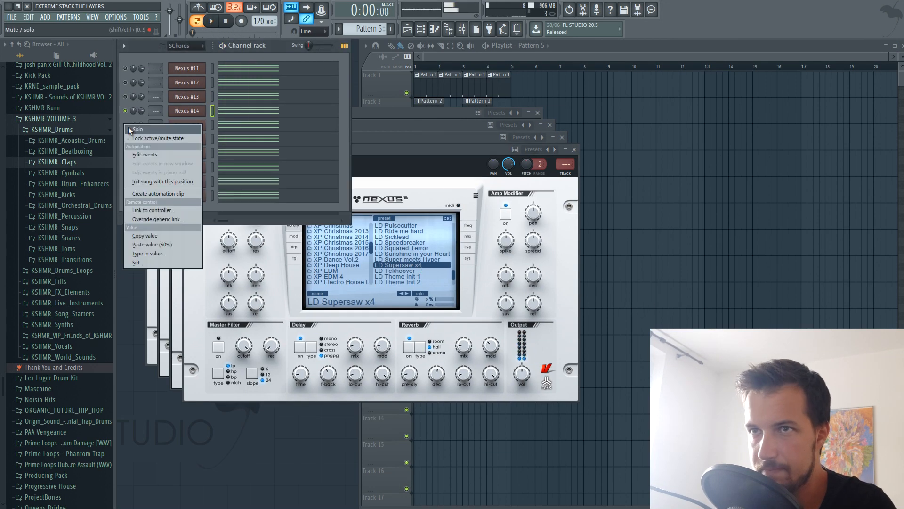
{"action": "left_click", "coordinate": [130, 129]}
{"action": "left_click", "coordinate": [177, 126]}
{"action": "key", "text": "space"}
{"action": "right_click", "coordinate": [125, 139]}
{"action": "left_click", "coordinate": [200, 140]}
{"action": "left_click", "coordinate": [429, 278]}
Solo Nexus #17 and #18 in turn, loading the Dance Leads presets LD Dutch Style 1 and LD Dynamite, and audition them
{"action": "right_click", "coordinate": [125, 153]}
{"action": "left_click", "coordinate": [191, 153]}
{"action": "left_click", "coordinate": [436, 274]}
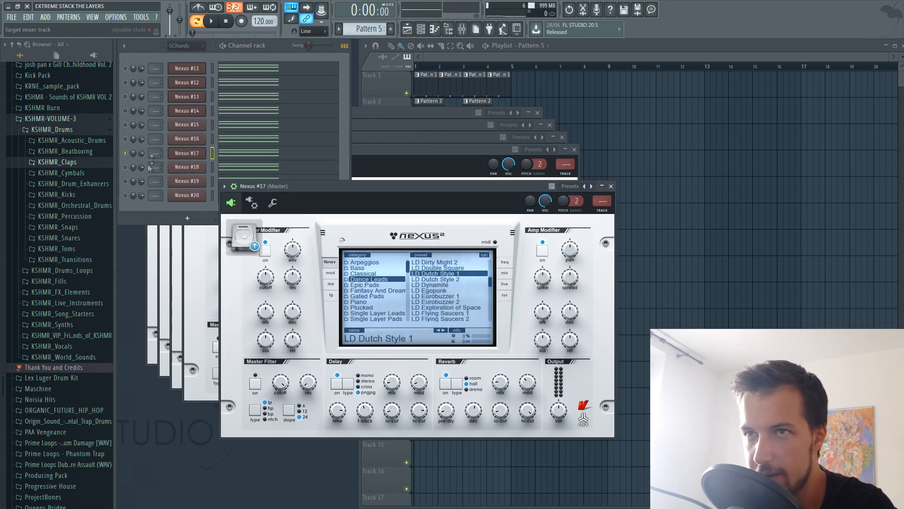
{"action": "right_click", "coordinate": [125, 167]}
{"action": "left_click", "coordinate": [194, 169]}
{"action": "left_click", "coordinate": [442, 308]}
{"action": "key", "text": "space"}
{"action": "key", "text": "space"}
Solo Nexus #19, load LD Rising High from the XP EDM 4 category and play the chords
{"action": "right_click", "coordinate": [125, 181]}
{"action": "left_click", "coordinate": [130, 186]}
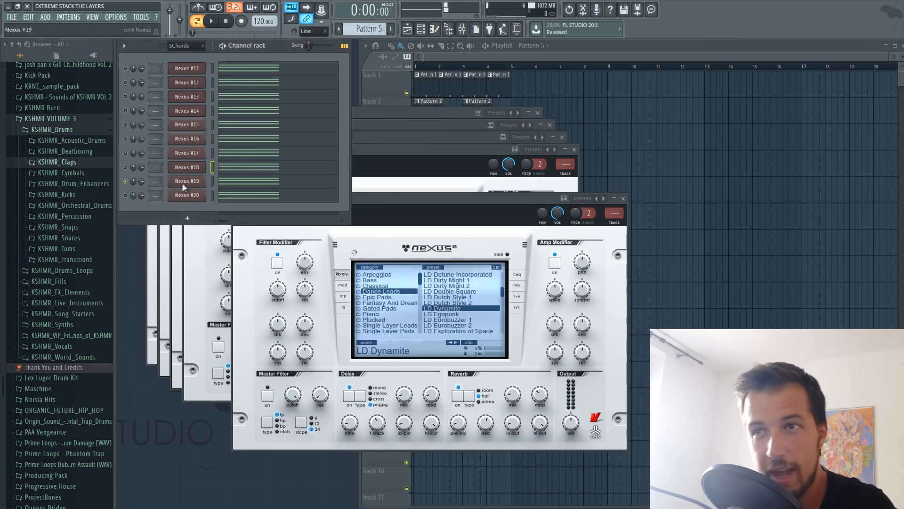
{"action": "left_click", "coordinate": [184, 183]}
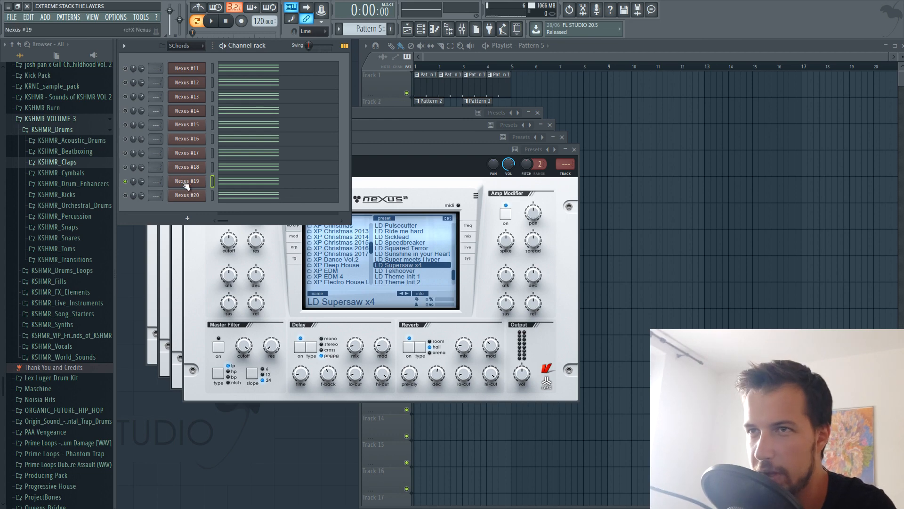
{"action": "left_click", "coordinate": [393, 303]}
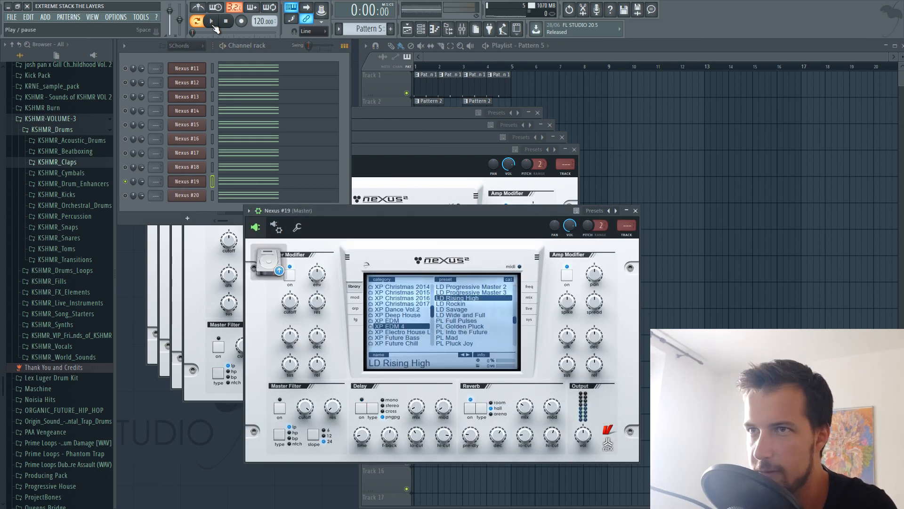
{"action": "left_click", "coordinate": [213, 22]}
{"action": "key", "text": "space"}
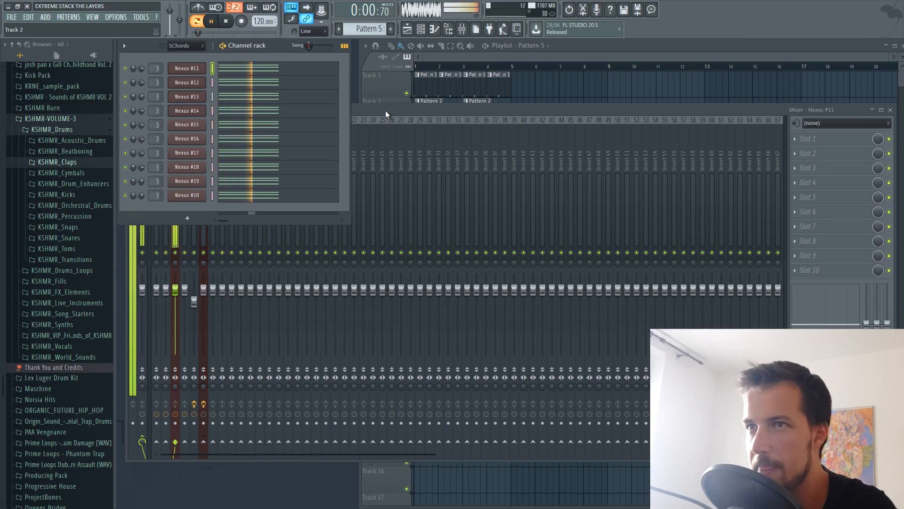
Route Nexus #11 to #20 to mixer track 3 and insert Fruity Parametric EQ 2 in its first effect slot
{"action": "left_click", "coordinate": [386, 110]}
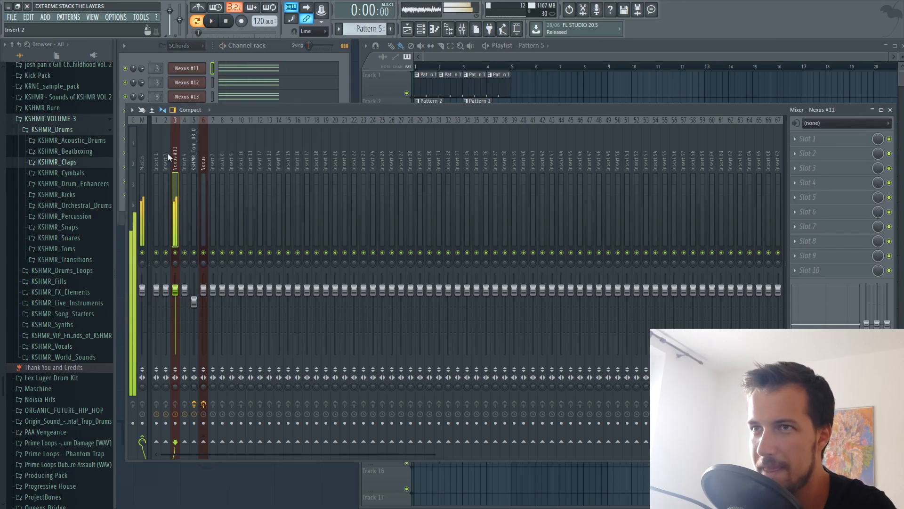
{"action": "left_click", "coordinate": [824, 140]}
{"action": "mouse_move", "coordinate": [817, 151]}
{"action": "left_click", "coordinate": [675, 390]}
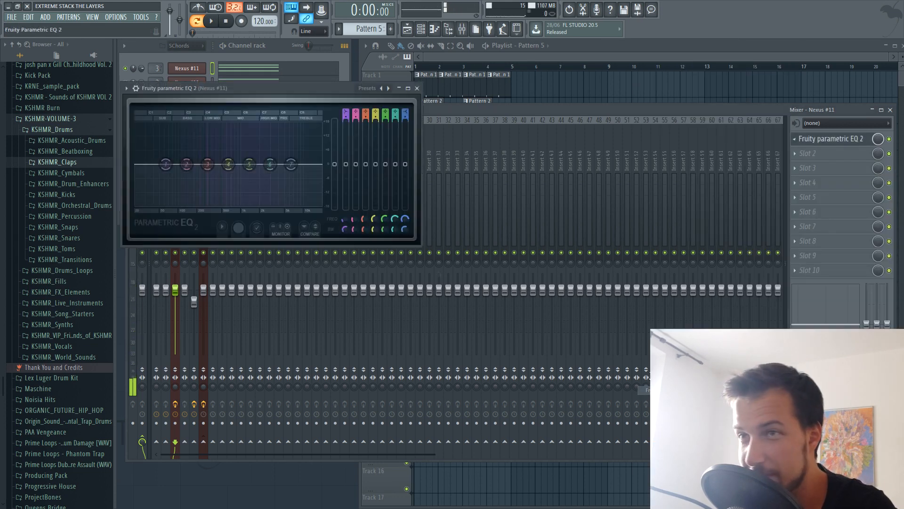
Set EQ band 1 to high pass, pull bands 5 and 6 down into dips, and play the chords
{"action": "right_click", "coordinate": [166, 164]}
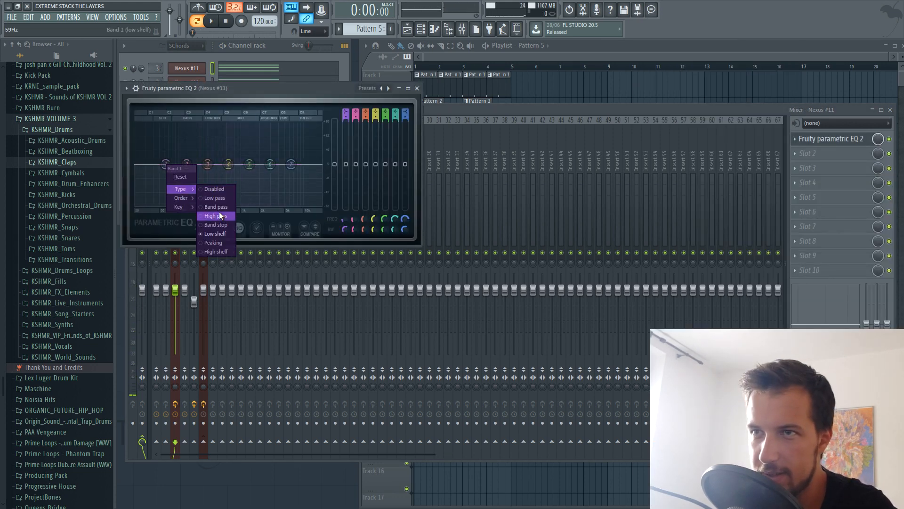
{"action": "left_click", "coordinate": [220, 215]}
{"action": "left_click_drag", "start_coordinate": [228, 164], "coordinate": [234, 184]}
{"action": "key", "text": "space"}
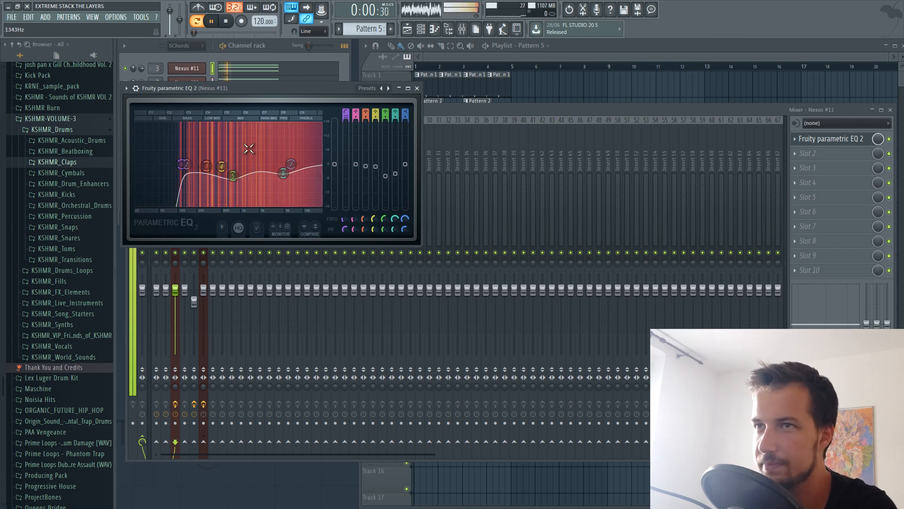
Refine the EQ by moving band 5's dip lower in frequency, raising the high-pass cutoff and slightly lowering band 7
{"action": "left_click_drag", "start_coordinate": [291, 165], "coordinate": [281, 193]}
{"action": "left_click_drag", "start_coordinate": [232, 177], "coordinate": [222, 192]}
{"action": "left_click_drag", "start_coordinate": [281, 180], "coordinate": [278, 170]}
{"action": "left_click_drag", "start_coordinate": [224, 182], "coordinate": [191, 168]}
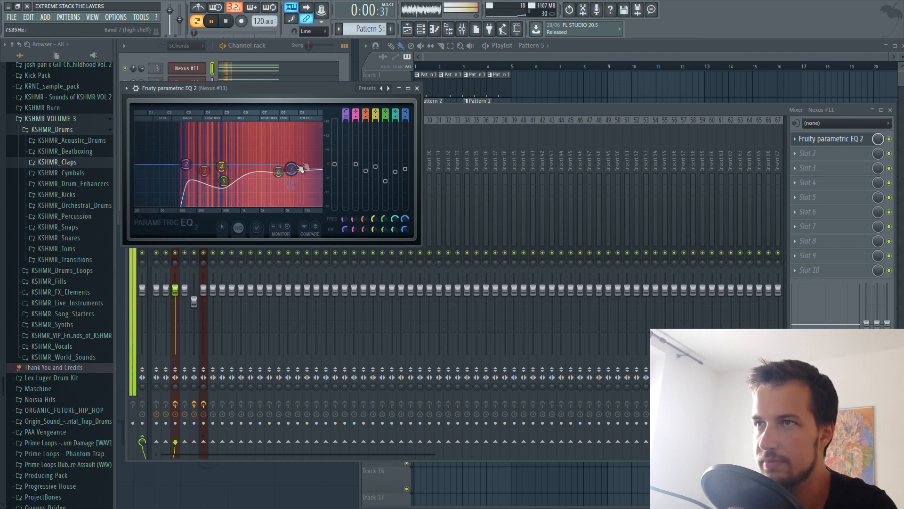
Lower the Nexus #11 mixer track's volume slightly and sidechain Insert 1 to it
{"action": "left_click", "coordinate": [418, 89]}
{"action": "left_click_drag", "start_coordinate": [176, 290], "coordinate": [176, 303]}
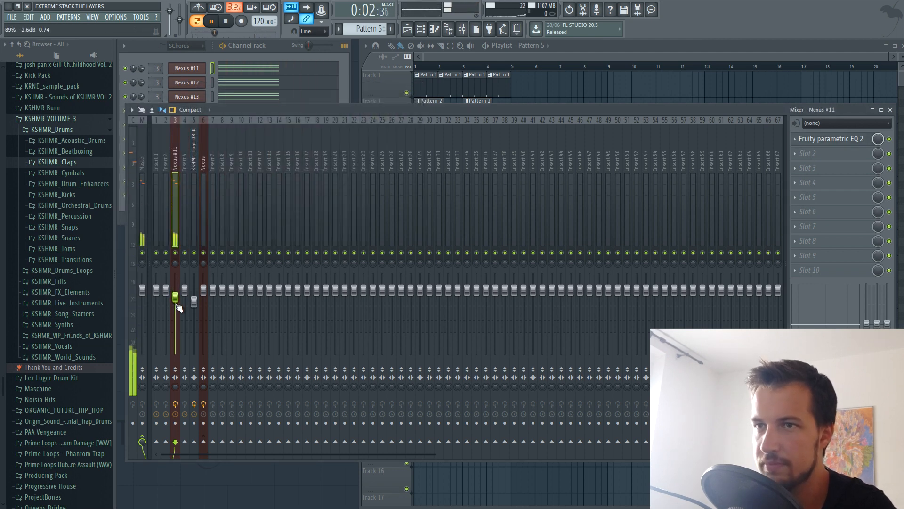
{"action": "right_click", "coordinate": [176, 442]}
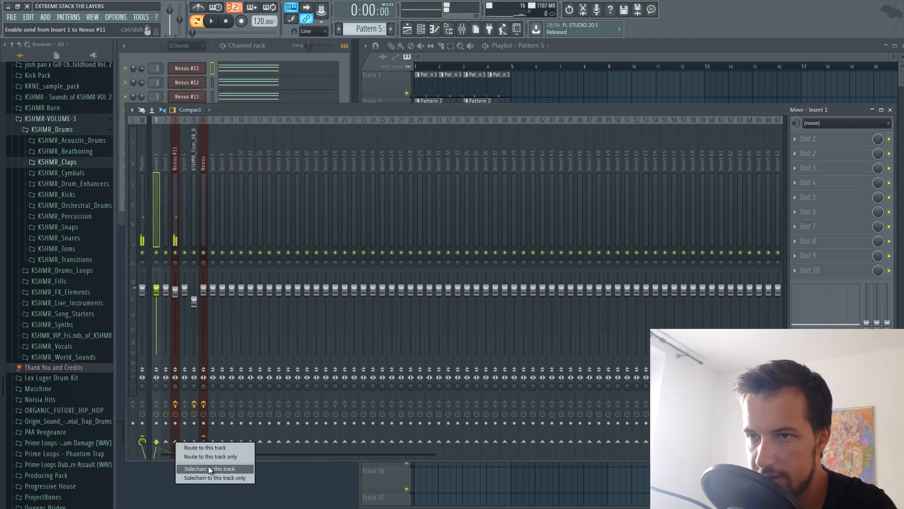
{"action": "left_click", "coordinate": [210, 469]}
Insert Fruity Limiter in slot 10 of the Nexus #11 track in compressor mode with sidechain input 1, a lower threshold and a 3.2:1 ratio
{"action": "left_click", "coordinate": [176, 221]}
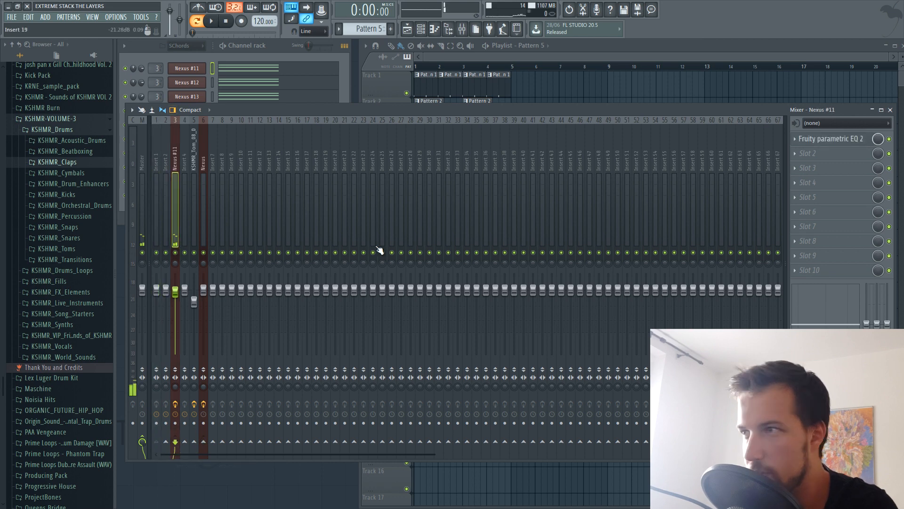
{"action": "left_click", "coordinate": [849, 270]}
{"action": "left_click", "coordinate": [678, 241]}
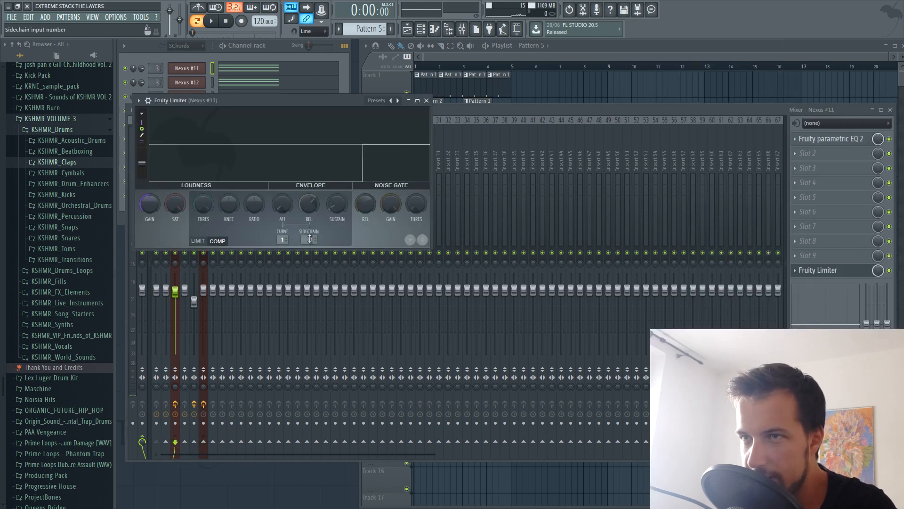
{"action": "left_click_drag", "start_coordinate": [206, 205], "coordinate": [215, 207]}
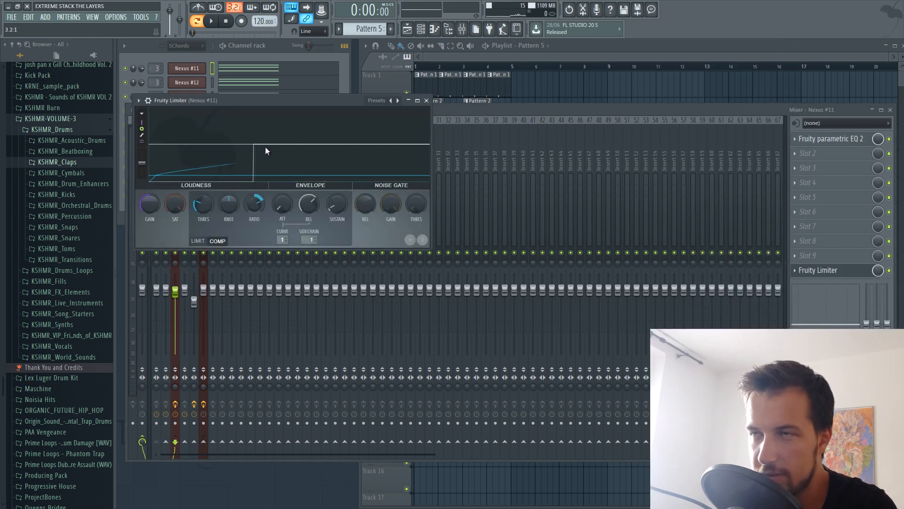
{"action": "left_click", "coordinate": [426, 101]}
Close the mixer and play the full arrangement to hear the sidechained chords
{"action": "key", "text": "F9"}
{"action": "key", "text": "space"}
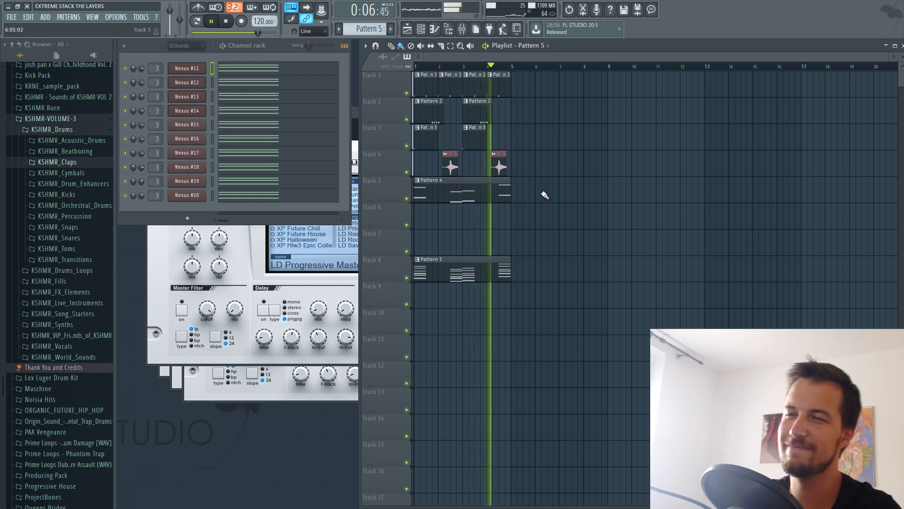
{"action": "key", "text": "space"}
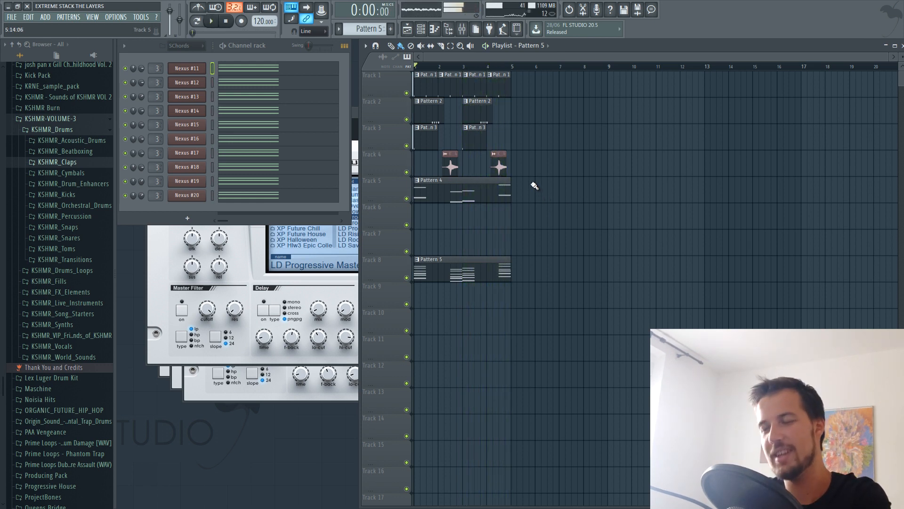
Select Pattern 4, solo playlist track 5 and play the bass on its own
{"action": "left_click", "coordinate": [426, 198]}
{"action": "right_click", "coordinate": [407, 199]}
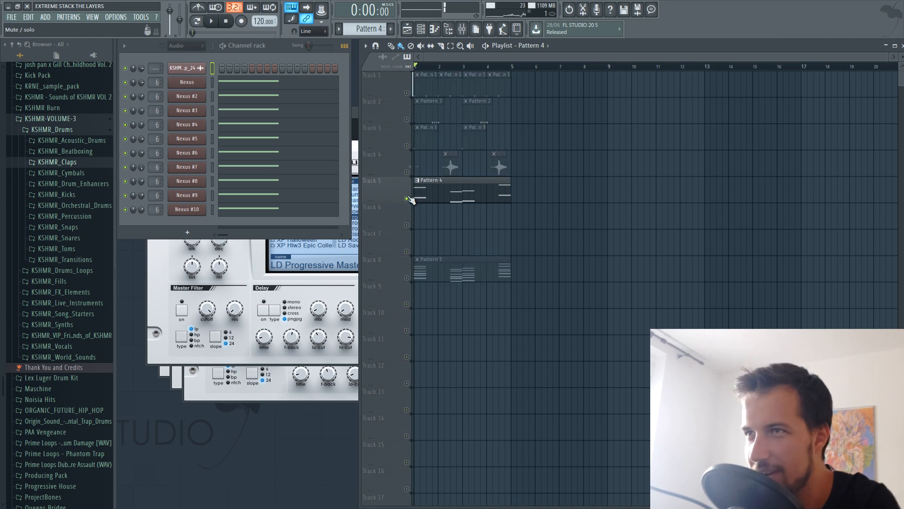
{"action": "key", "text": "space"}
{"action": "key", "text": "space"}
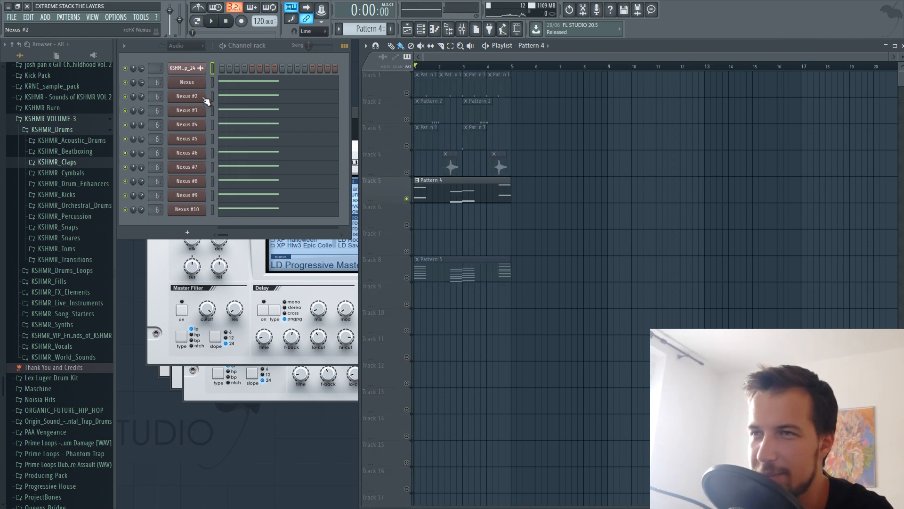
Inspect the effect chain of the Nexus bass on mixer track 6
{"action": "left_click", "coordinate": [463, 36]}
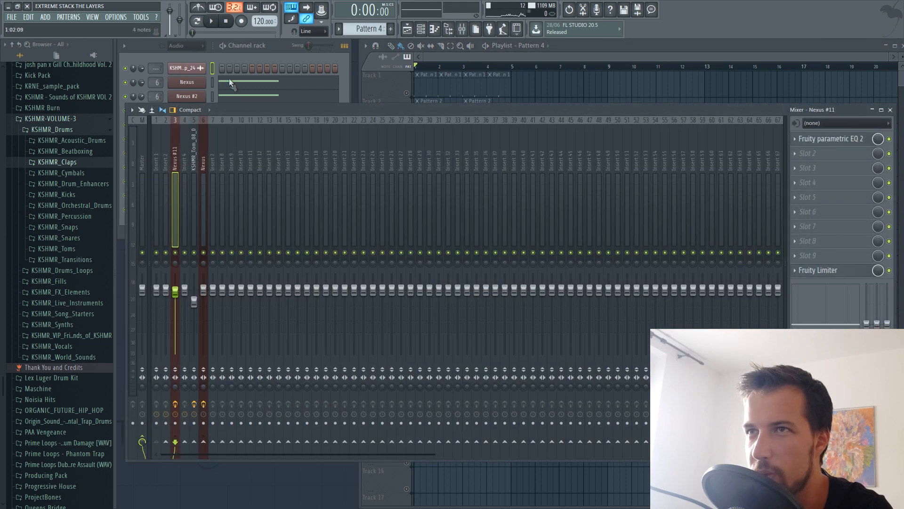
{"action": "left_click", "coordinate": [277, 48]}
{"action": "left_click", "coordinate": [416, 109]}
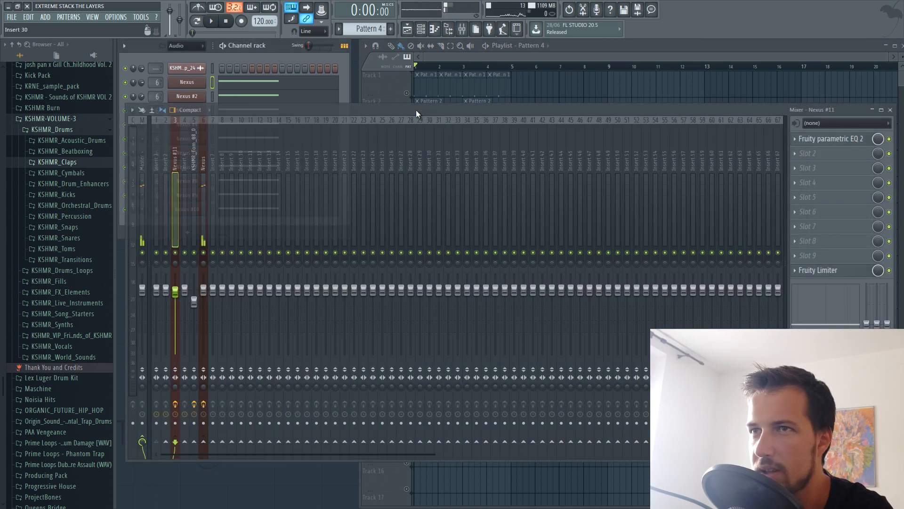
{"action": "left_click", "coordinate": [203, 162]}
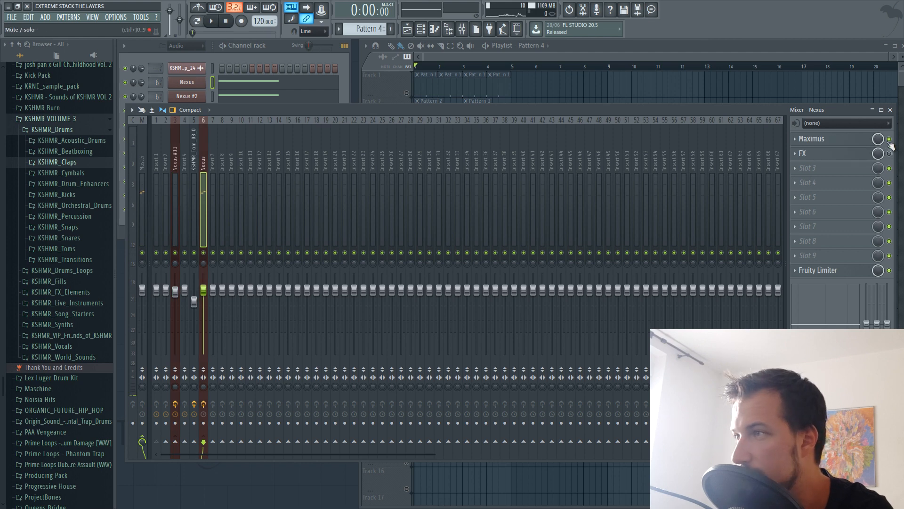
{"action": "left_click", "coordinate": [890, 110]}
Switch off the delay and reverb in the bass layers from Nexus to Nexus #10, and unsolo playlist track 5
{"action": "left_click", "coordinate": [193, 84]}
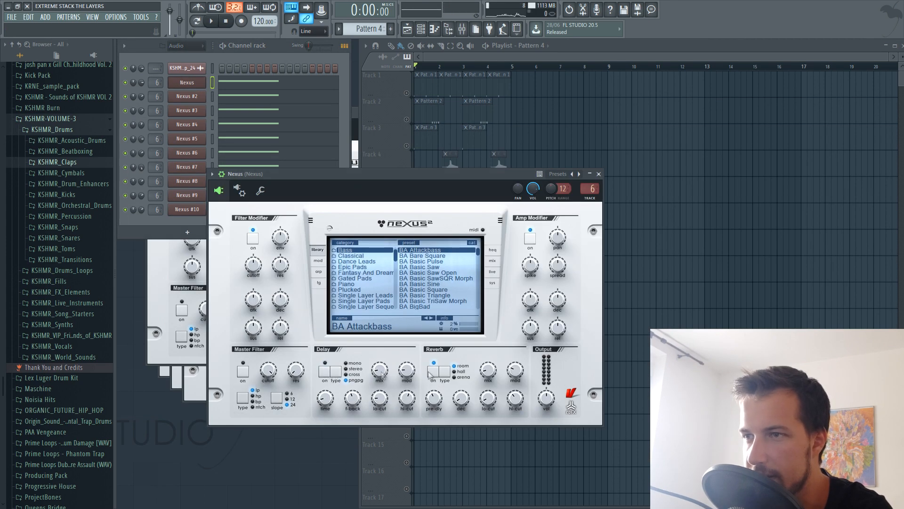
{"action": "left_click", "coordinate": [186, 99]}
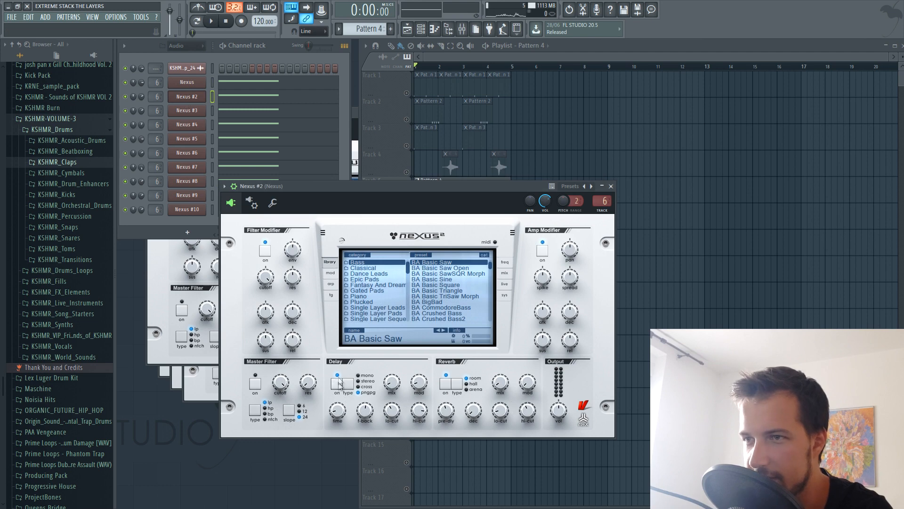
{"action": "left_click", "coordinate": [188, 111]}
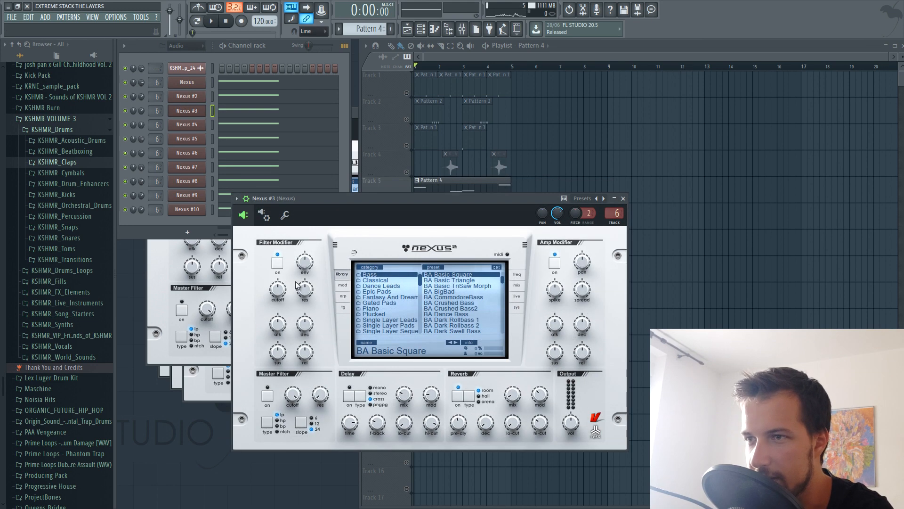
{"action": "left_click", "coordinate": [200, 127]}
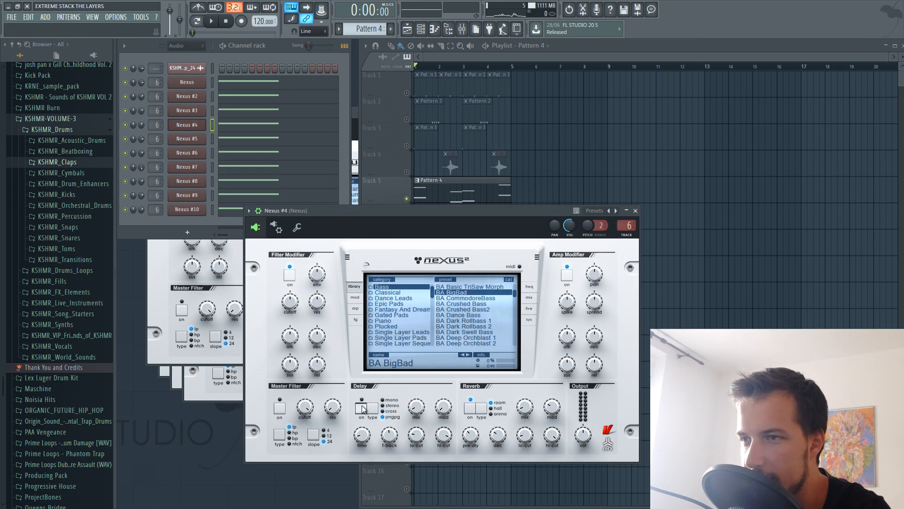
{"action": "left_click", "coordinate": [198, 141]}
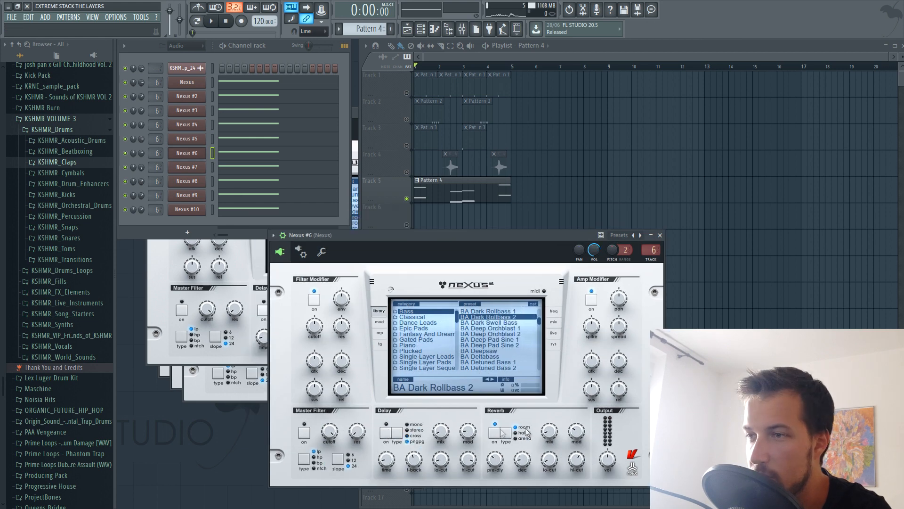
{"action": "left_click", "coordinate": [192, 170]}
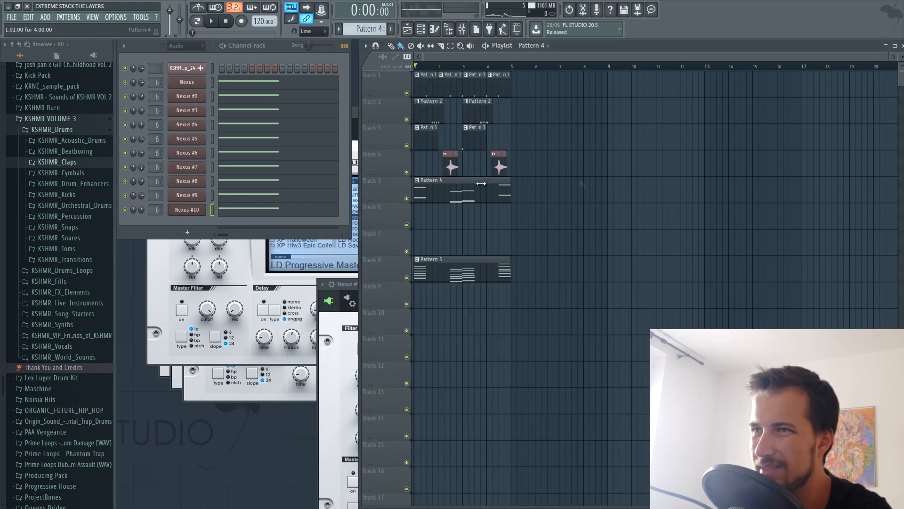
Play the full arrangement, switch to pattern mode and play the Pattern 5 chords alone
{"action": "key", "text": "space"}
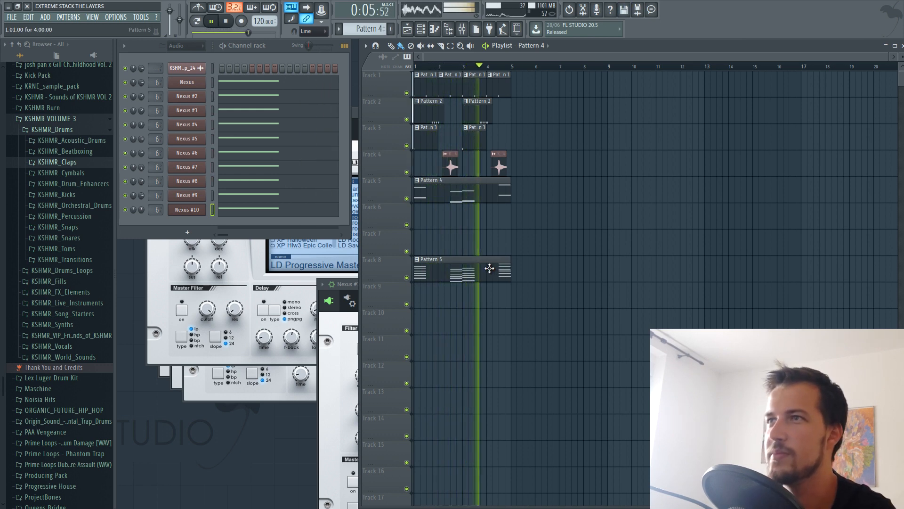
{"action": "key", "text": "space"}
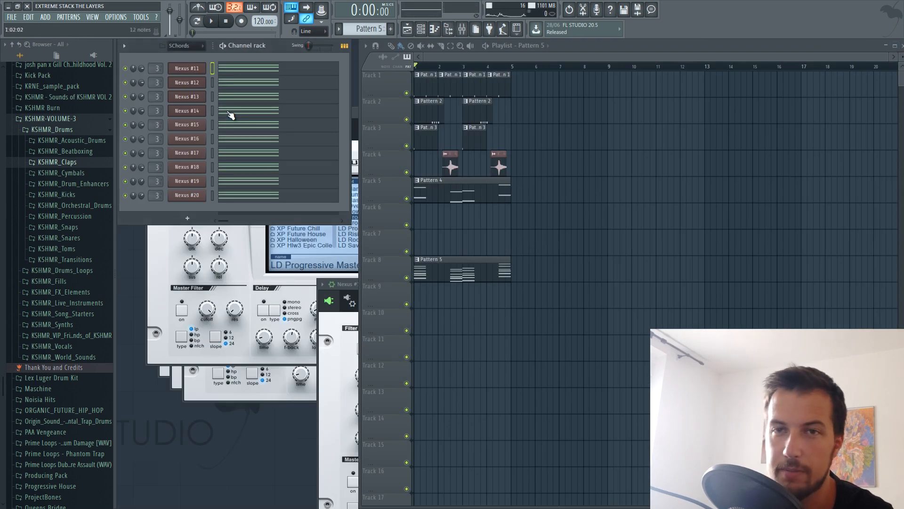
{"action": "left_click", "coordinate": [200, 21]}
{"action": "key", "text": "space"}
{"action": "key", "text": "space"}
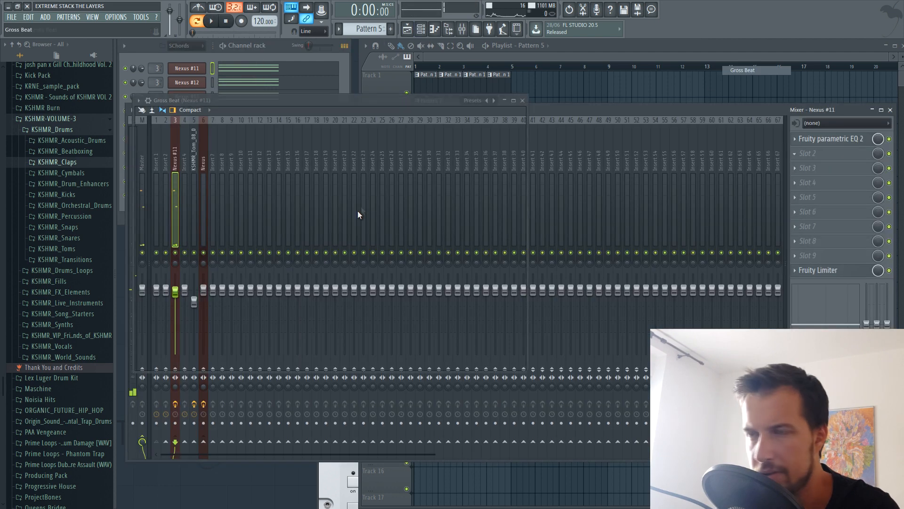
Insert Gross Beat in slot 2 of the Nexus #11 track and audition the Trance Gt 2, 1/6 Bt Gate and 1/4 Gate In volume presets
{"action": "left_click", "coordinate": [154, 291]}
{"action": "left_click", "coordinate": [158, 193]}
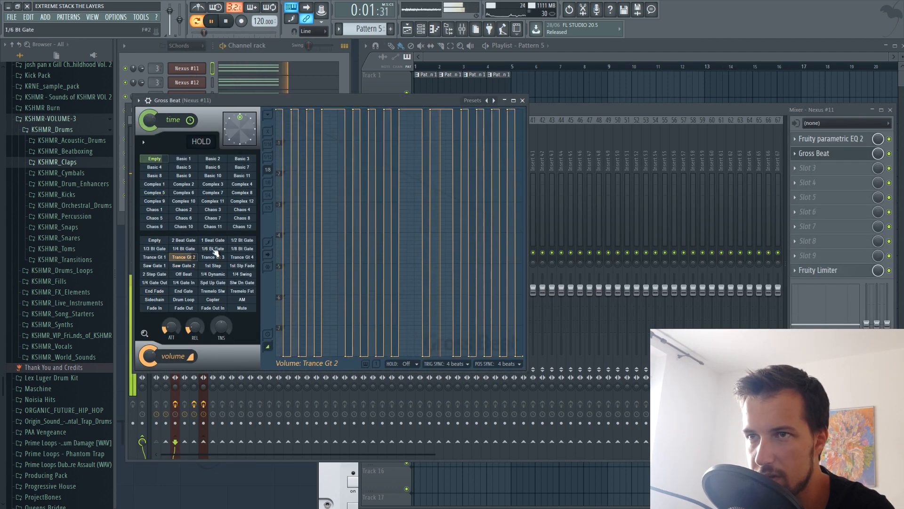
{"action": "left_click", "coordinate": [212, 248]}
{"action": "left_click", "coordinate": [184, 282]}
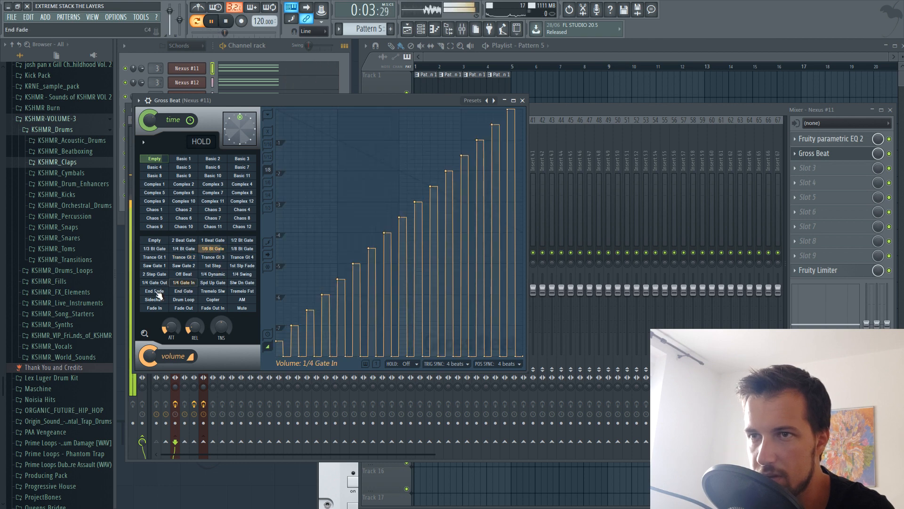
Choose Gross Beat's Fade In volume preset and bend its curve upward so the level rises faster
{"action": "left_click", "coordinate": [155, 308]}
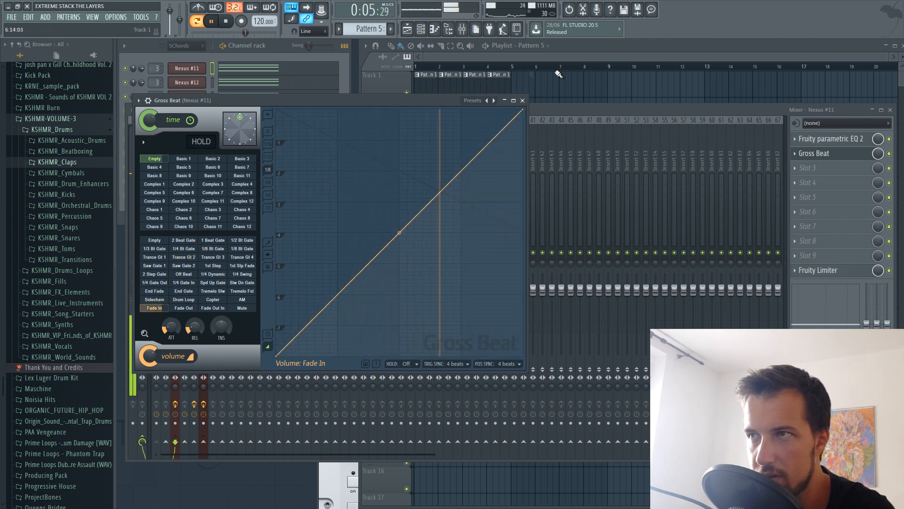
{"action": "left_click_drag", "start_coordinate": [400, 234], "coordinate": [401, 179]}
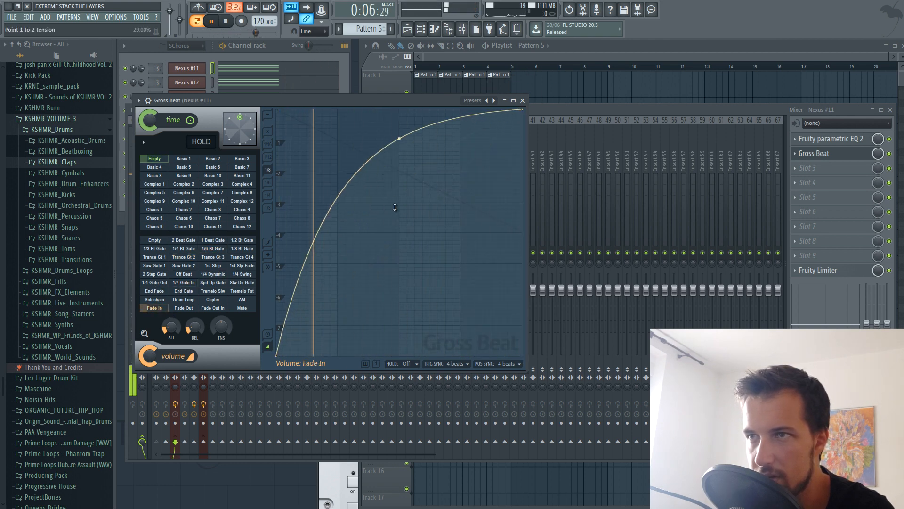
{"action": "left_click", "coordinate": [522, 100]}
Play the full arrangement in song mode to hear the chords with Gross Beat
{"action": "left_click", "coordinate": [632, 45]}
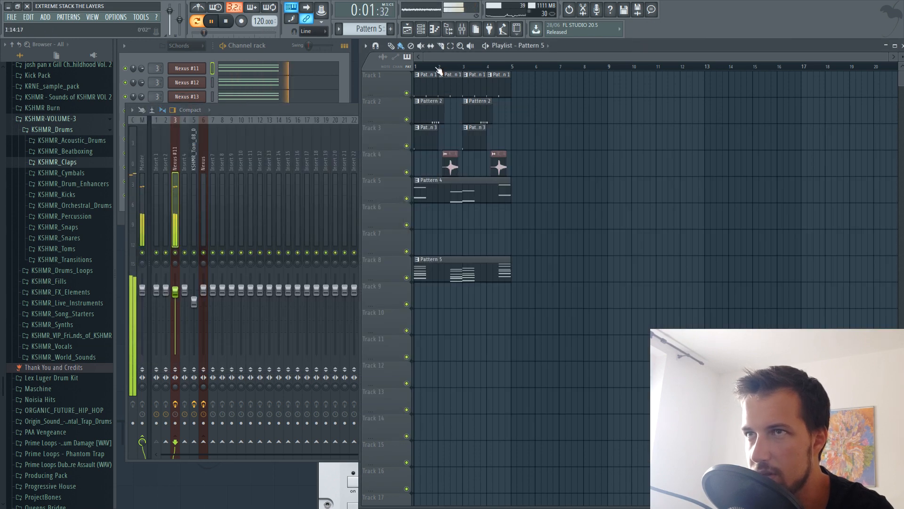
{"action": "key", "text": "space"}
{"action": "key", "text": "space"}
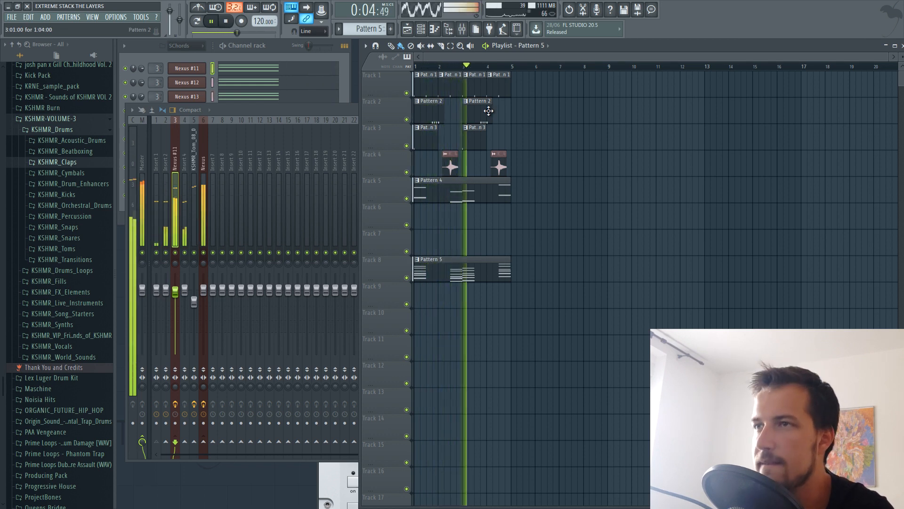
{"action": "left_click", "coordinate": [226, 22]}
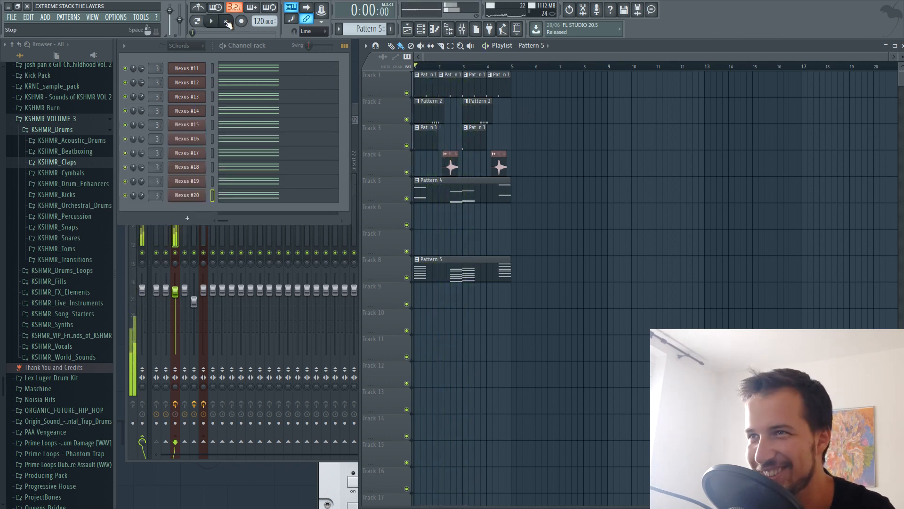
Insert FabFilter Pro-L in slot 10 of the master track and play the arrangement through it
{"action": "left_click", "coordinate": [462, 29]}
{"action": "left_click", "coordinate": [143, 145]}
{"action": "left_click", "coordinate": [95, 57]}
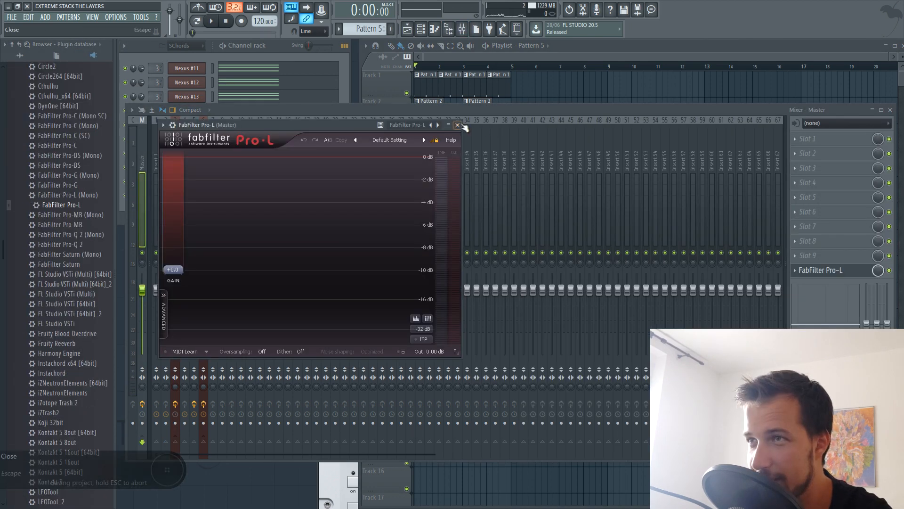
{"action": "key", "text": "space"}
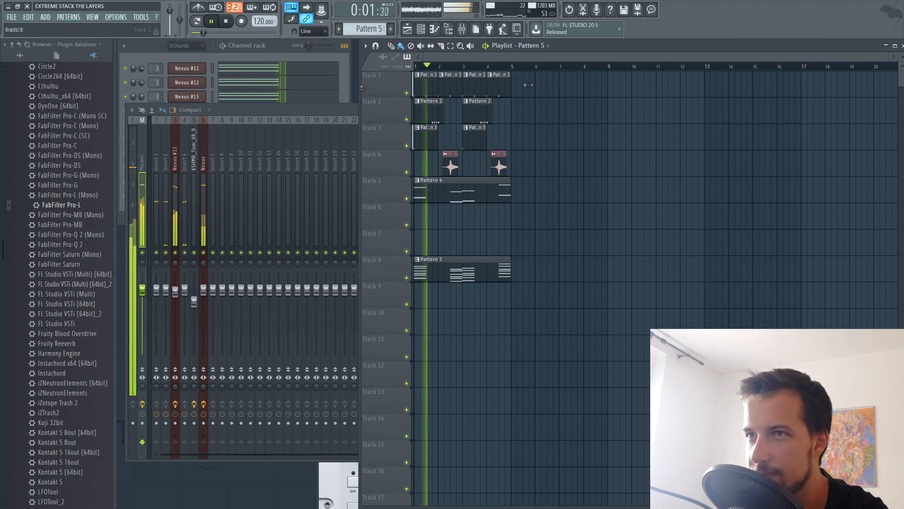
{"action": "left_click", "coordinate": [340, 109]}
{"action": "left_click", "coordinate": [890, 110]}
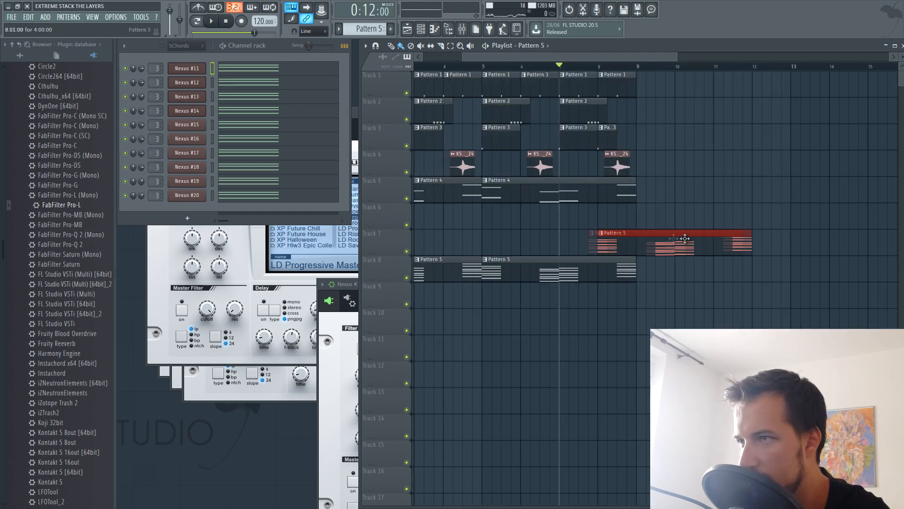
Place shortened copies of the Pattern 5 and Pattern 4 clips from bar 8 of the playlist and save the project
{"action": "left_click_drag", "start_coordinate": [679, 238], "coordinate": [605, 240]}
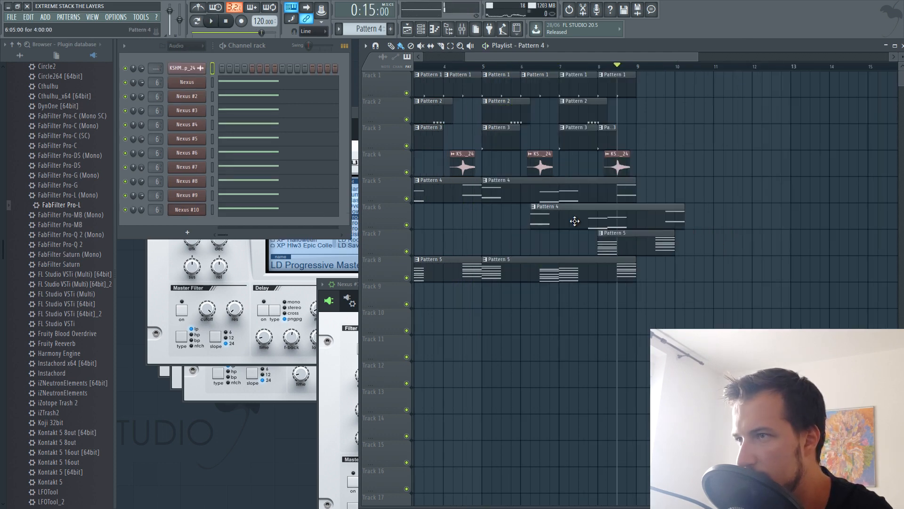
{"action": "mouse_move", "coordinate": [573, 220]}
{"action": "left_mouse_down"}
{"action": "mouse_move", "coordinate": [563, 220]}
{"action": "mouse_move", "coordinate": [571, 224]}
{"action": "left_mouse_up"}
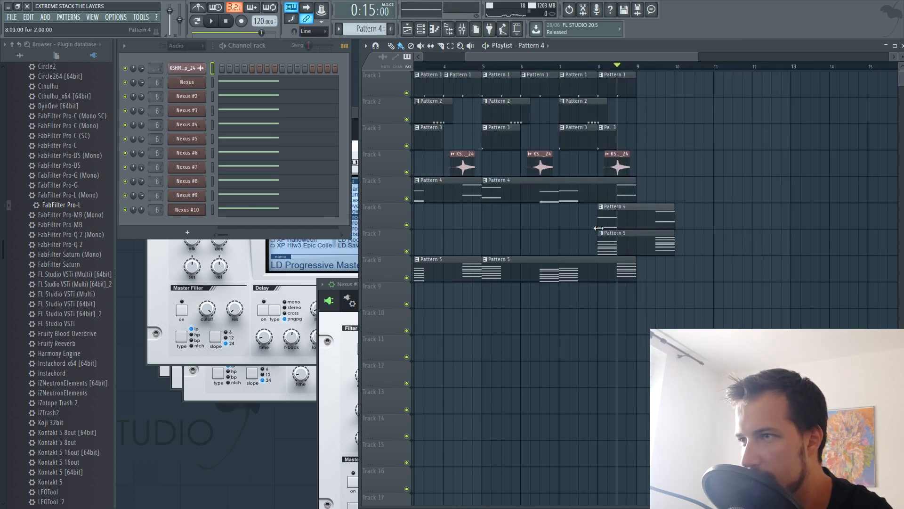
{"action": "left_click_drag", "start_coordinate": [663, 222], "coordinate": [620, 224]}
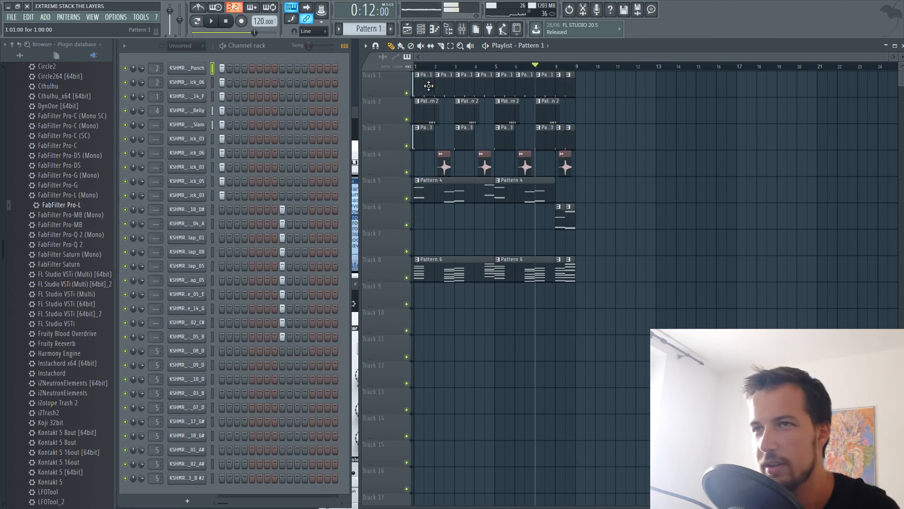
{"action": "key", "text": "ctrl+s"}
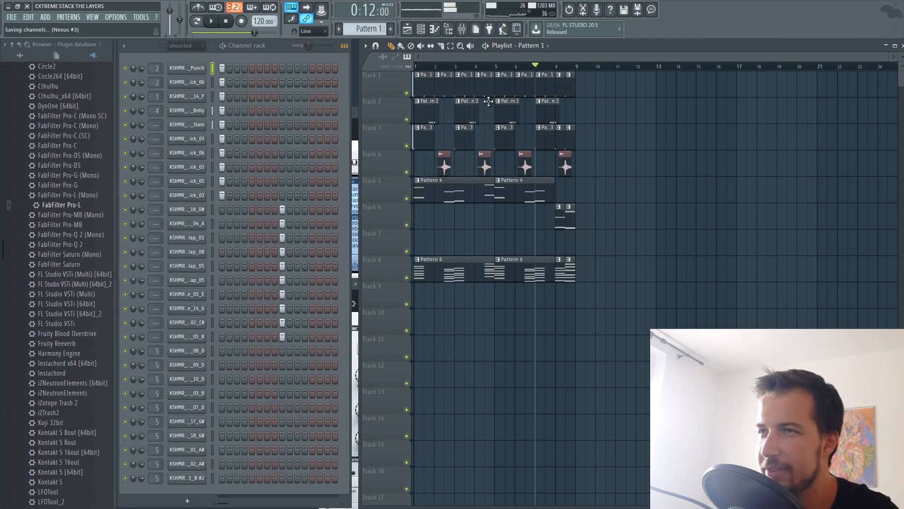
Stop playback, save the project and solo Track 5 of the playlist to single out the Pattern 4 clips
{"action": "left_click", "coordinate": [227, 22]}
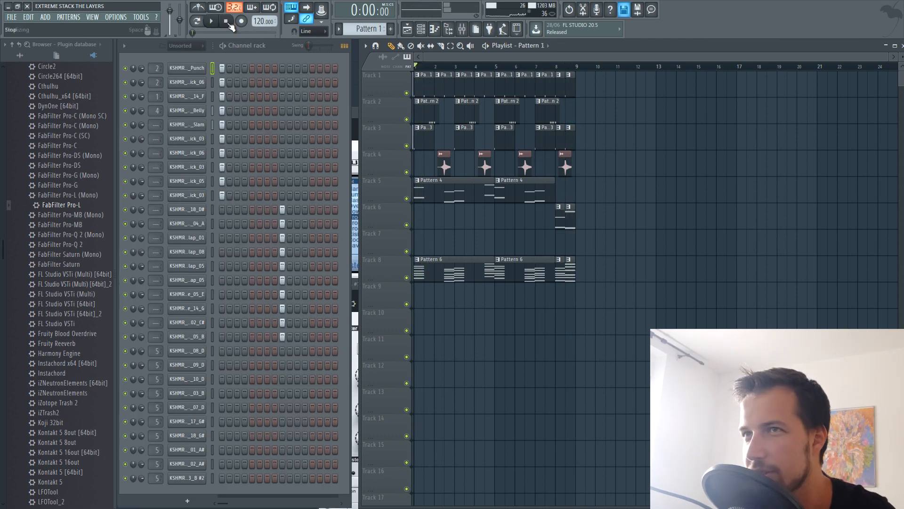
{"action": "key", "text": "ctrl+s"}
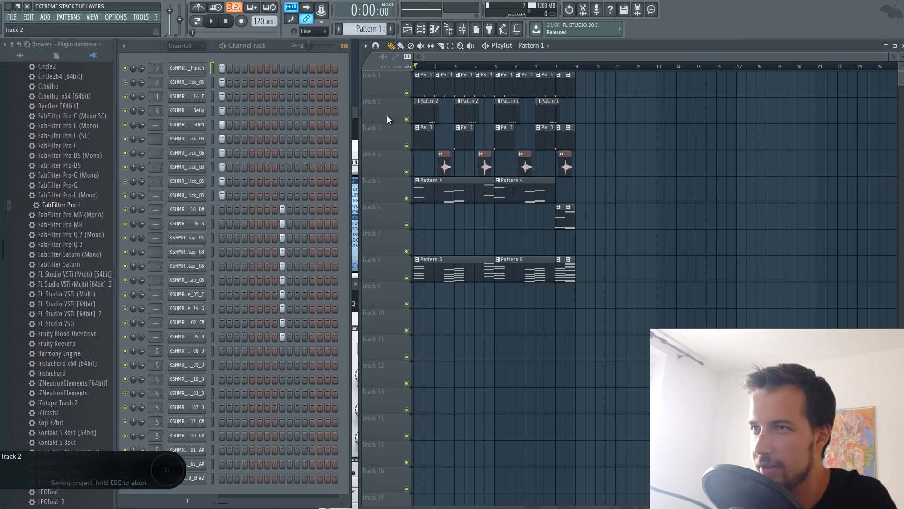
{"action": "right_click", "coordinate": [407, 198]}
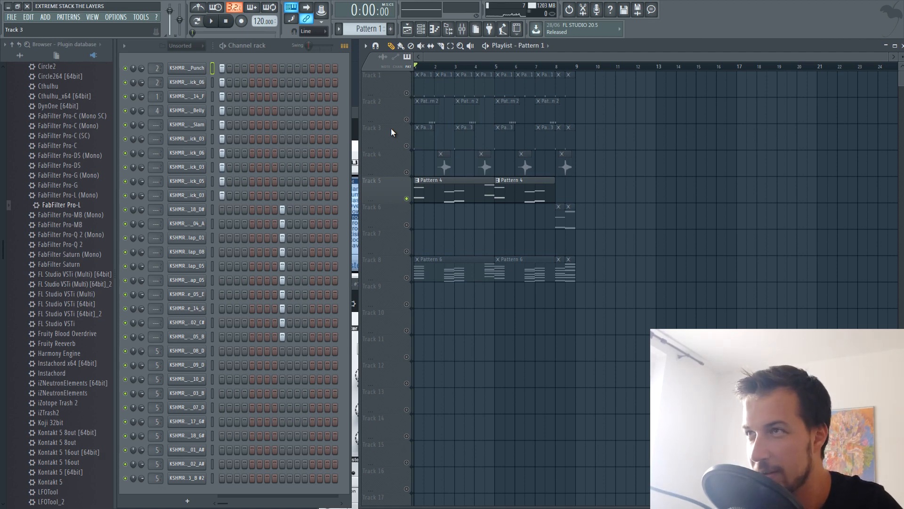
{"action": "right_click", "coordinate": [407, 199]}
Start Pattern 8 with a new Nexus channel and load GT 70s Warm Jazz 6RR from the XP Hlw3 Guitars category
{"action": "left_click", "coordinate": [472, 268]}
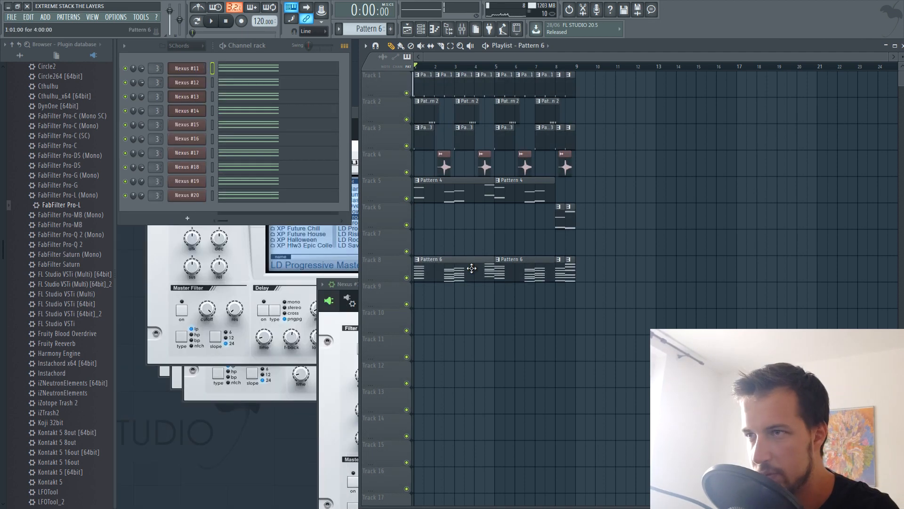
{"action": "left_click", "coordinate": [391, 29]}
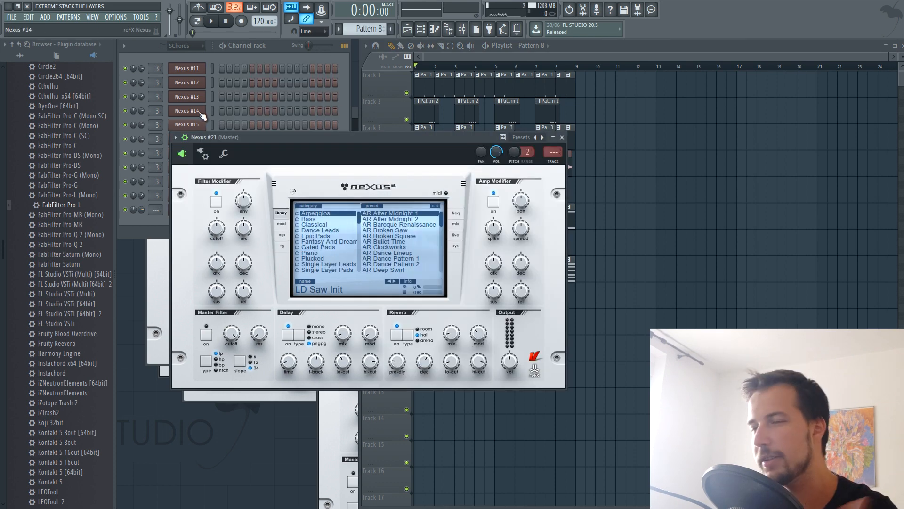
{"action": "left_click", "coordinate": [330, 230]}
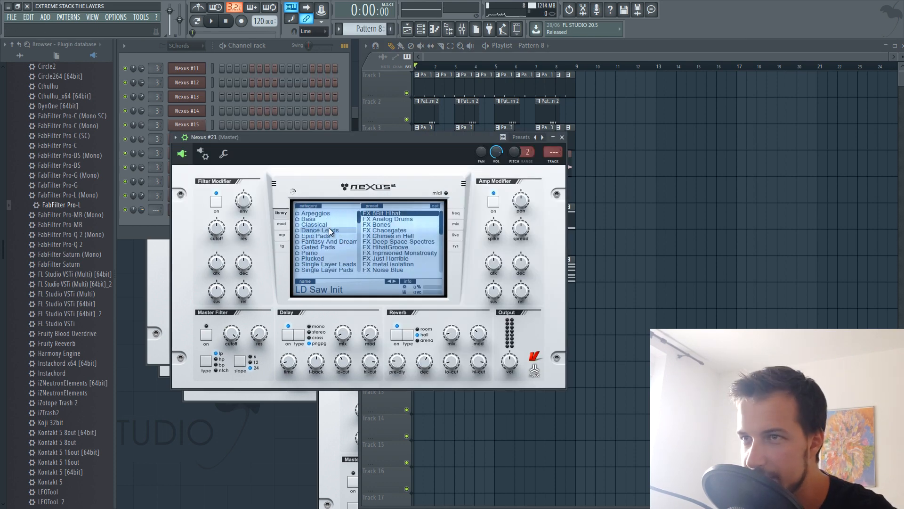
{"action": "scroll", "coordinate": [334, 232], "scroll_direction": "down", "scroll_amount": 10}
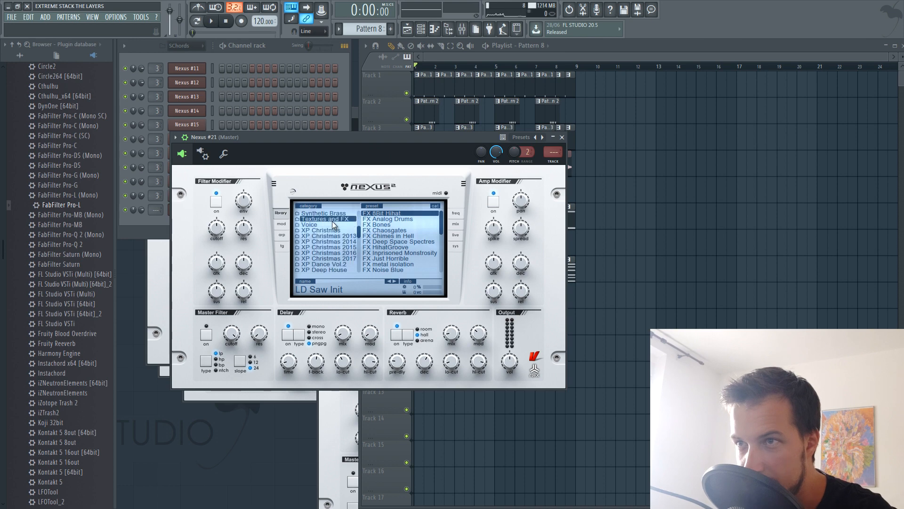
{"action": "scroll", "coordinate": [336, 243], "scroll_direction": "up", "scroll_amount": 3}
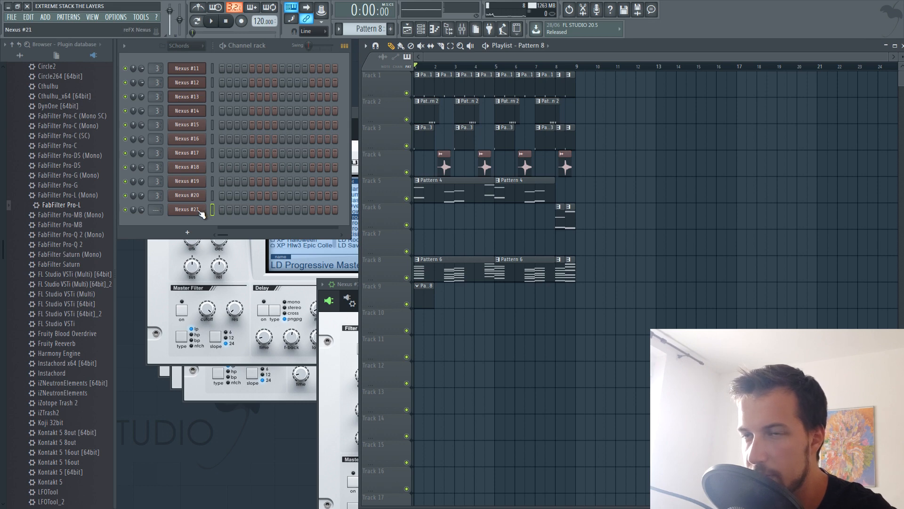
Open the piano roll of Nexus #21 and draw the opening long A6 notes, adjusting their lengths between playbacks
{"action": "right_click", "coordinate": [200, 214]}
{"action": "left_click", "coordinate": [235, 210]}
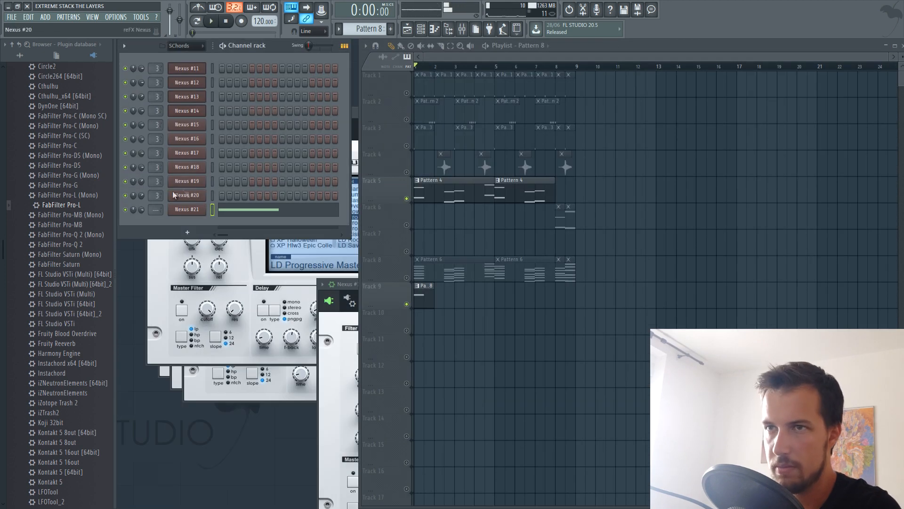
{"action": "key", "text": "space"}
{"action": "left_click", "coordinate": [243, 214]}
{"action": "key", "text": "space"}
{"action": "key", "text": "space"}
{"action": "left_click_drag", "start_coordinate": [283, 288], "coordinate": [248, 288]}
{"action": "key", "text": "space"}
{"action": "left_click_drag", "start_coordinate": [330, 288], "coordinate": [381, 288]}
{"action": "left_click_drag", "start_coordinate": [270, 288], "coordinate": [238, 288]}
{"action": "key", "text": "space"}
Extend the melody with short repeated A6 notes and groups of C7, B6 and G6 notes through bar 2, checking it by playback
{"action": "left_click_drag", "start_coordinate": [348, 288], "coordinate": [378, 288]}
{"action": "left_click", "coordinate": [271, 288]}
{"action": "left_click", "coordinate": [287, 288]}
{"action": "left_click", "coordinate": [385, 288]}
{"action": "key", "text": "space"}
{"action": "mouse_move", "coordinate": [476, 288]}
{"action": "left_mouse_down"}
{"action": "mouse_move", "coordinate": [390, 289]}
{"action": "mouse_move", "coordinate": [475, 288]}
{"action": "left_mouse_up"}
{"action": "left_click", "coordinate": [402, 288]}
{"action": "left_click", "coordinate": [419, 288]}
{"action": "key", "text": "space"}
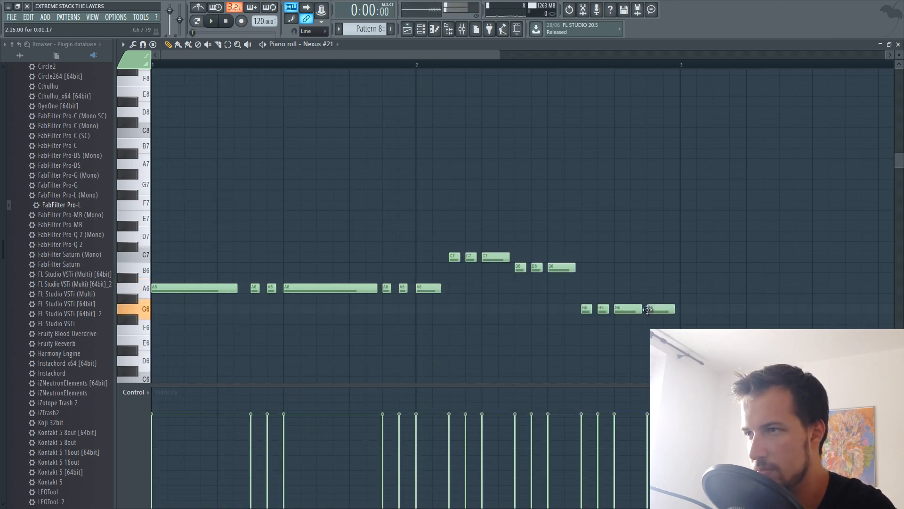
{"action": "key", "text": "space"}
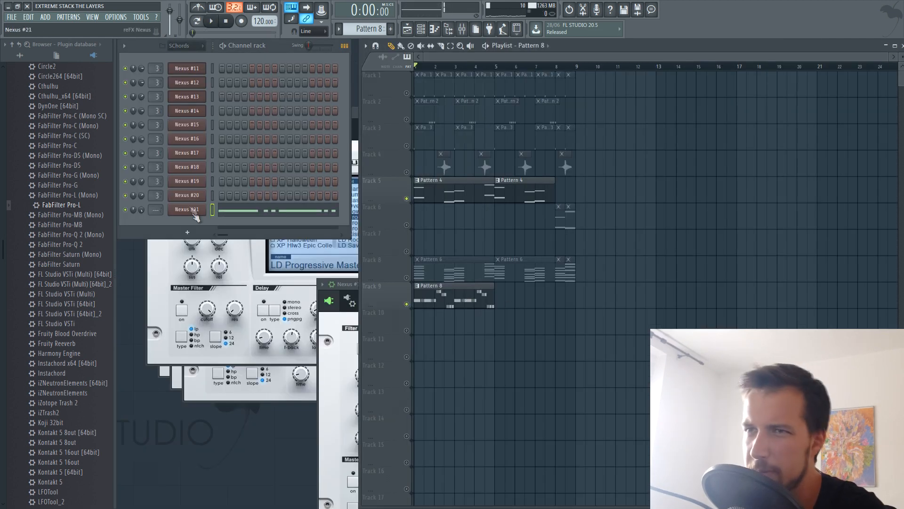
Clone the Nexus #21 channel repeatedly until the melody stack reaches Nexus #30
{"action": "right_click", "coordinate": [195, 216]}
{"action": "left_click", "coordinate": [223, 281]}
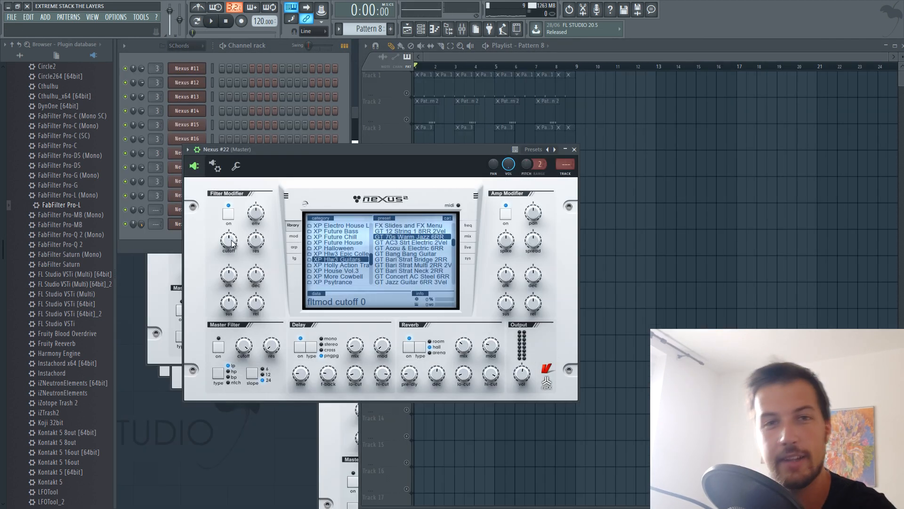
{"action": "right_click", "coordinate": [197, 215]}
{"action": "left_click", "coordinate": [225, 282]}
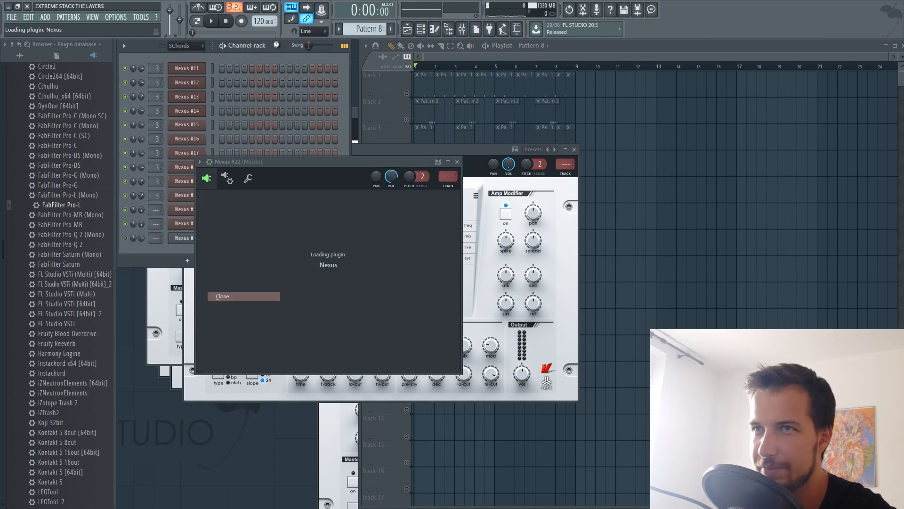
{"action": "right_click", "coordinate": [192, 239]}
{"action": "left_click", "coordinate": [224, 324]}
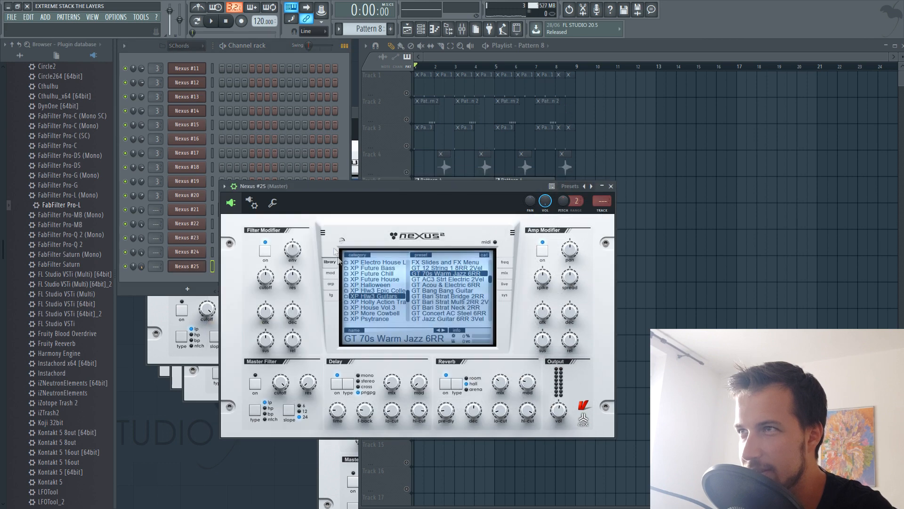
{"action": "left_click", "coordinate": [280, 48]}
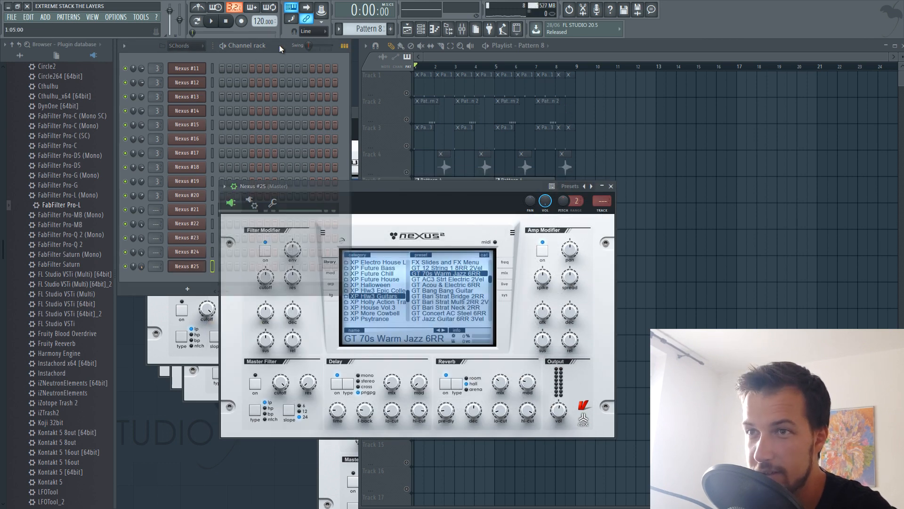
{"action": "right_click", "coordinate": [198, 267]}
{"action": "left_click", "coordinate": [228, 337]}
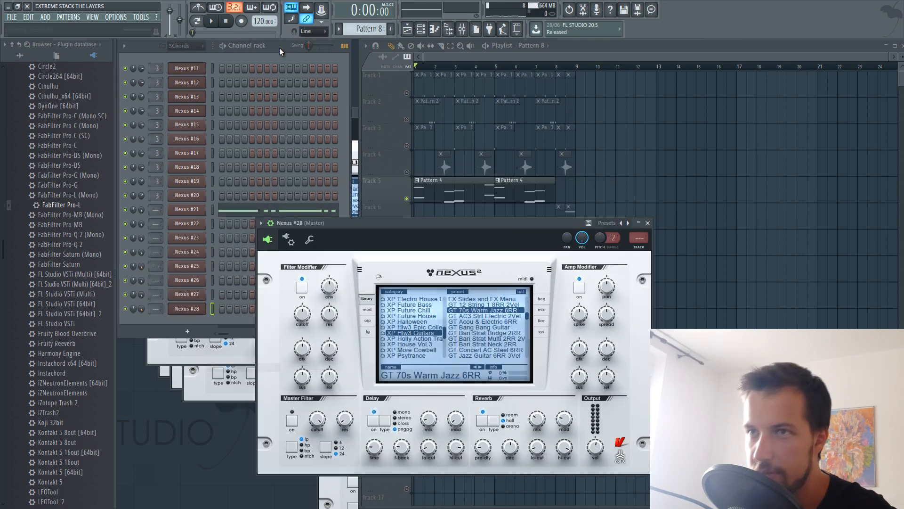
{"action": "left_click", "coordinate": [279, 47]}
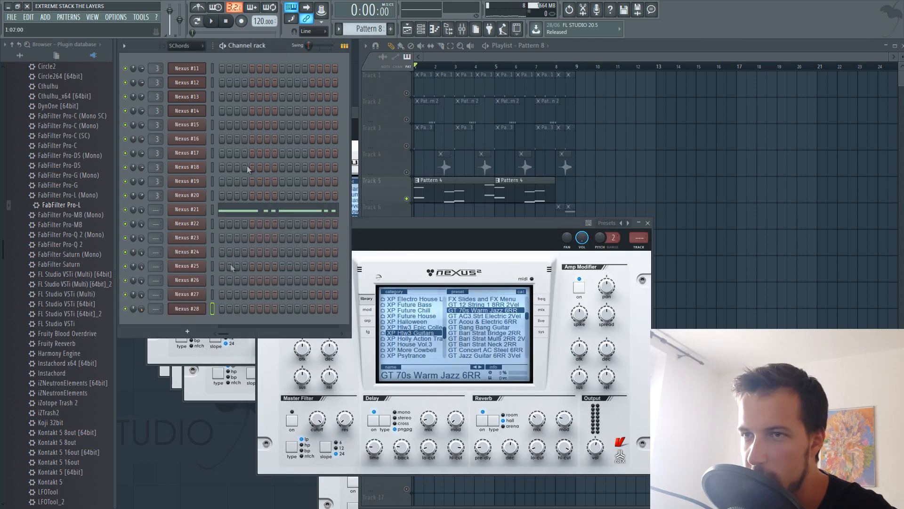
{"action": "right_click", "coordinate": [203, 309]}
{"action": "left_click", "coordinate": [231, 380]}
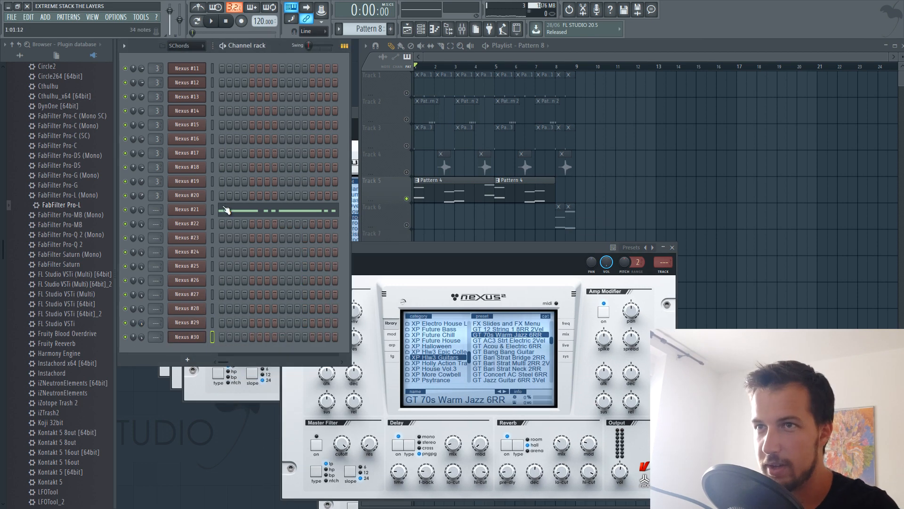
Solo Nexus #22, load the GT AC3 electric guitar preset, give the channel the melody notes and play it
{"action": "right_click", "coordinate": [132, 224]}
{"action": "left_click", "coordinate": [190, 226]}
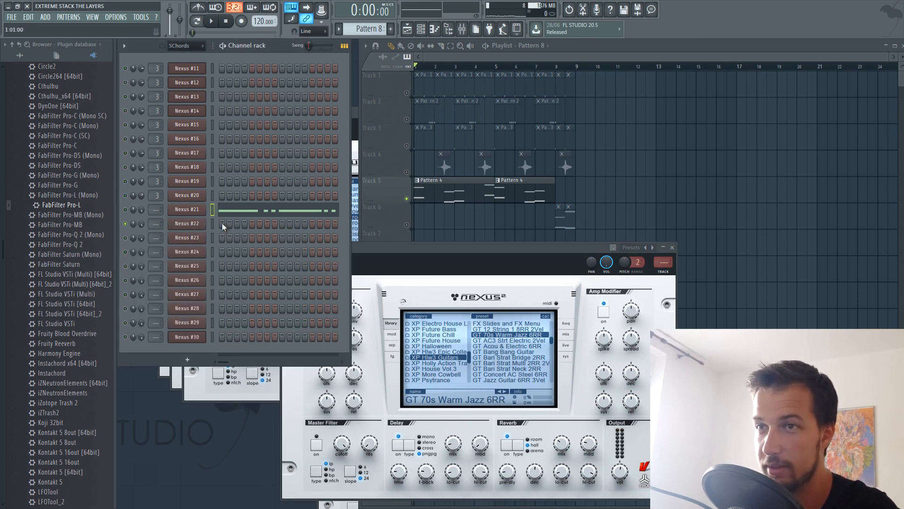
{"action": "left_click", "coordinate": [193, 225]}
{"action": "left_click", "coordinate": [410, 243]}
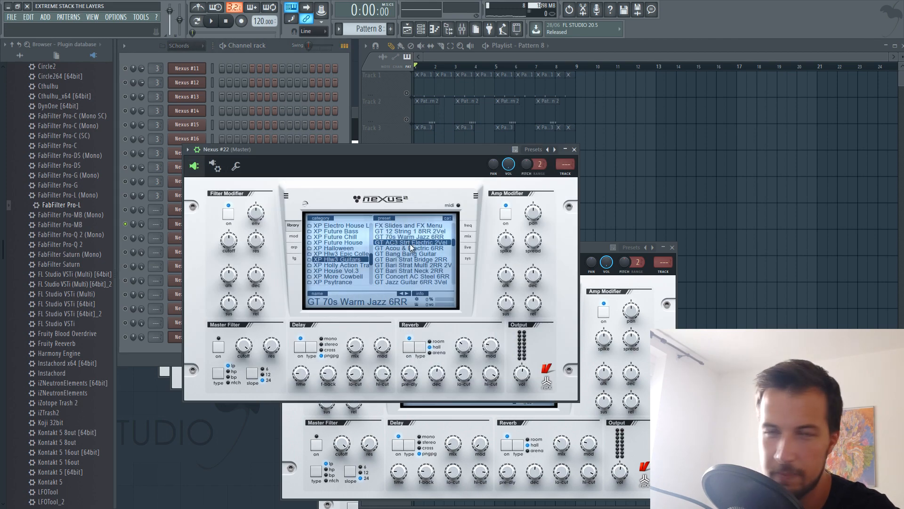
{"action": "left_click", "coordinate": [309, 74]}
{"action": "left_click", "coordinate": [255, 225]}
{"action": "key", "text": "space"}
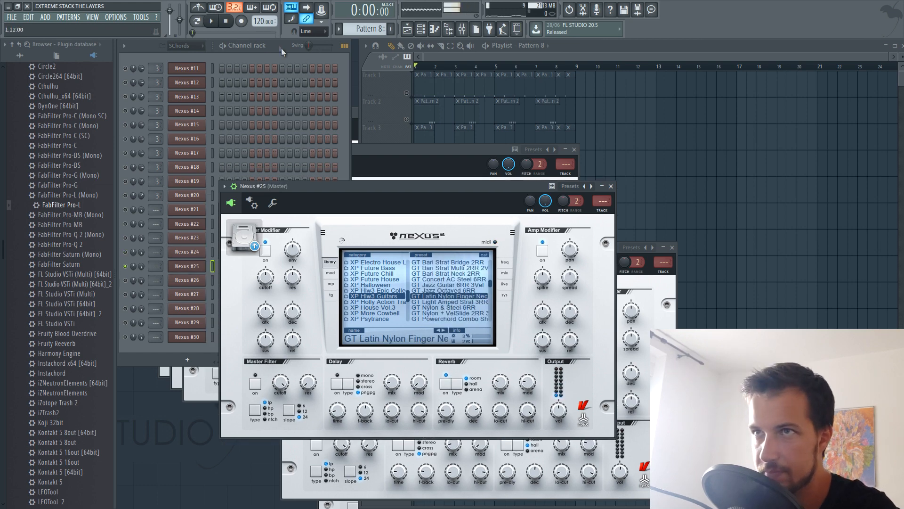
Paste the melody notes into Nexus #25 and play the channel with its GT Latin Nylon Finger preset
{"action": "left_click", "coordinate": [281, 48]}
{"action": "left_click", "coordinate": [212, 266]}
{"action": "key", "text": "ctrl+v"}
{"action": "key", "text": "space"}
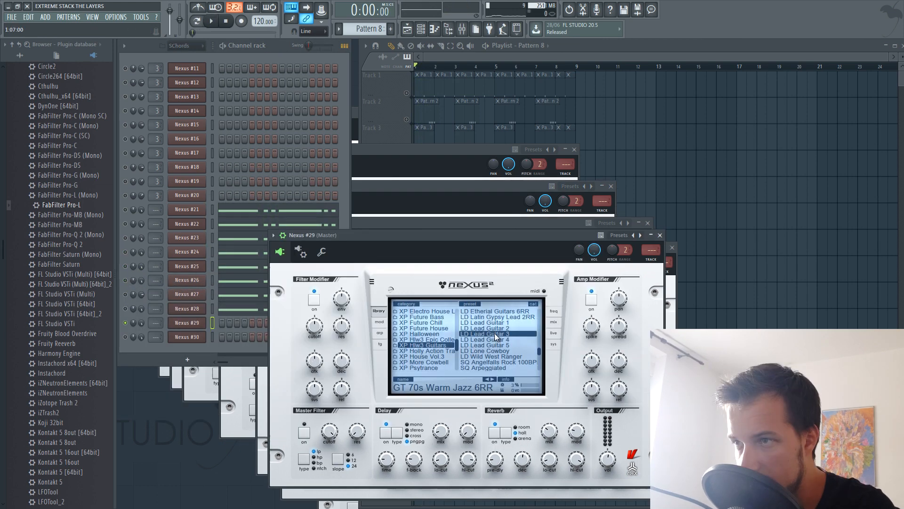
Load the LD Lone Cowboy preset in Nexus #29 and copy the melody from Nexus #28 to Nexus #29 and #30
{"action": "left_click", "coordinate": [498, 334]}
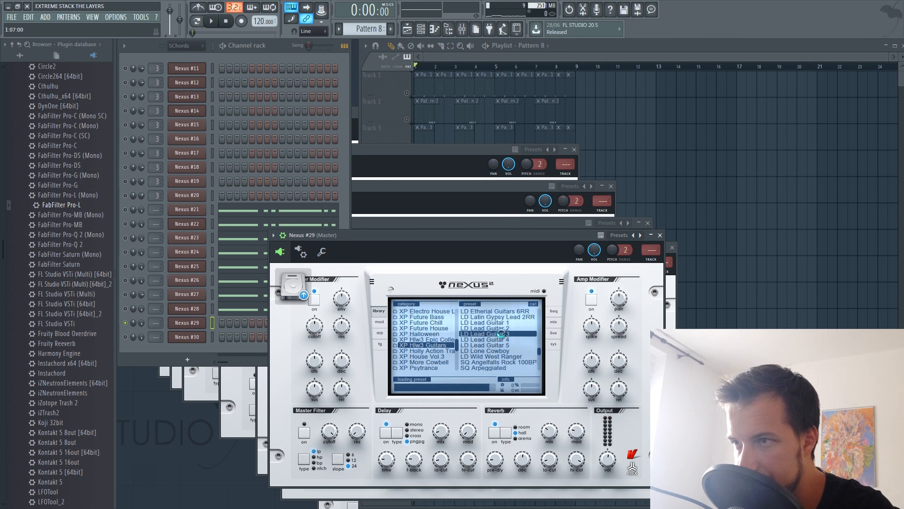
{"action": "left_click", "coordinate": [500, 351]}
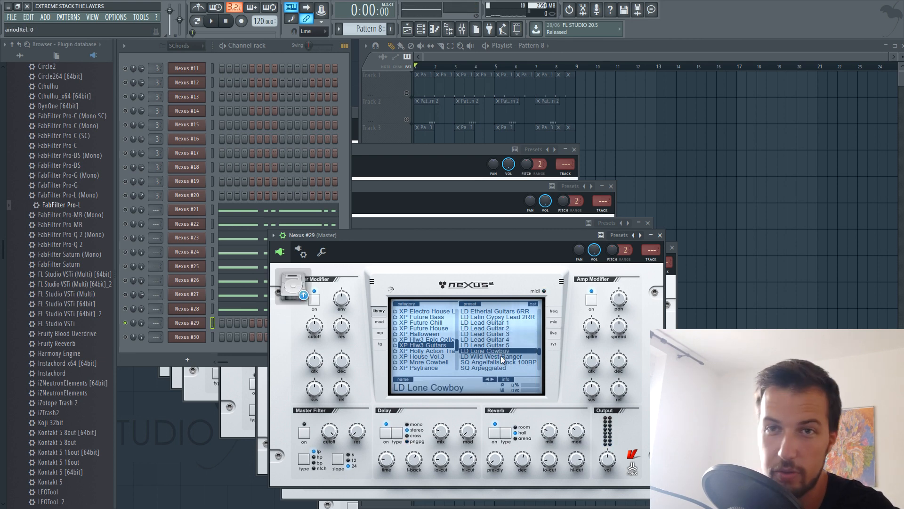
{"action": "left_click", "coordinate": [212, 309]}
{"action": "key", "text": "ctrl+c"}
{"action": "left_click", "coordinate": [213, 322]}
{"action": "key", "text": "ctrl+v"}
{"action": "left_click", "coordinate": [213, 337]}
{"action": "key", "text": "ctrl+v"}
Solo Nexus #30, load the LD Wild West Ranger preset and play the channel alone
{"action": "right_click", "coordinate": [125, 337]}
{"action": "left_click", "coordinate": [132, 343]}
{"action": "left_click", "coordinate": [189, 337]}
{"action": "left_click", "coordinate": [189, 338]}
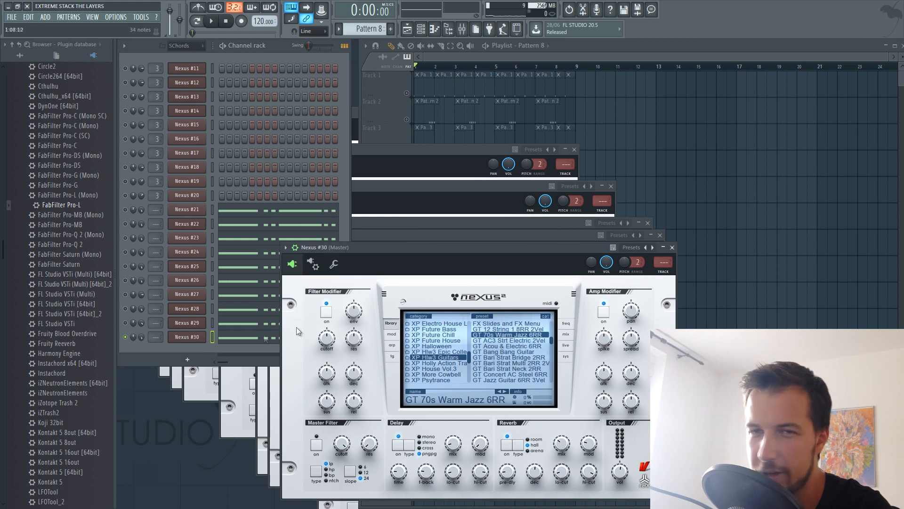
{"action": "scroll", "coordinate": [508, 355], "scroll_direction": "down", "scroll_amount": 8}
{"action": "left_click", "coordinate": [508, 356]}
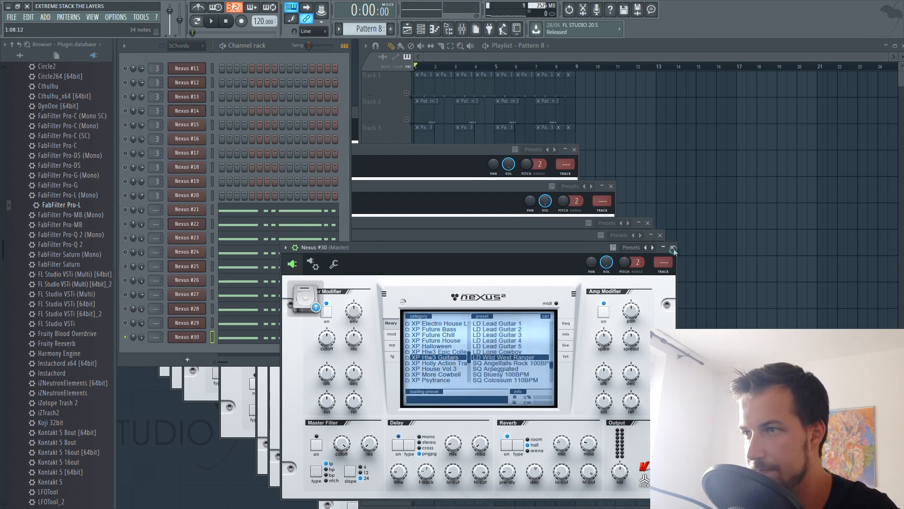
{"action": "left_click", "coordinate": [672, 247]}
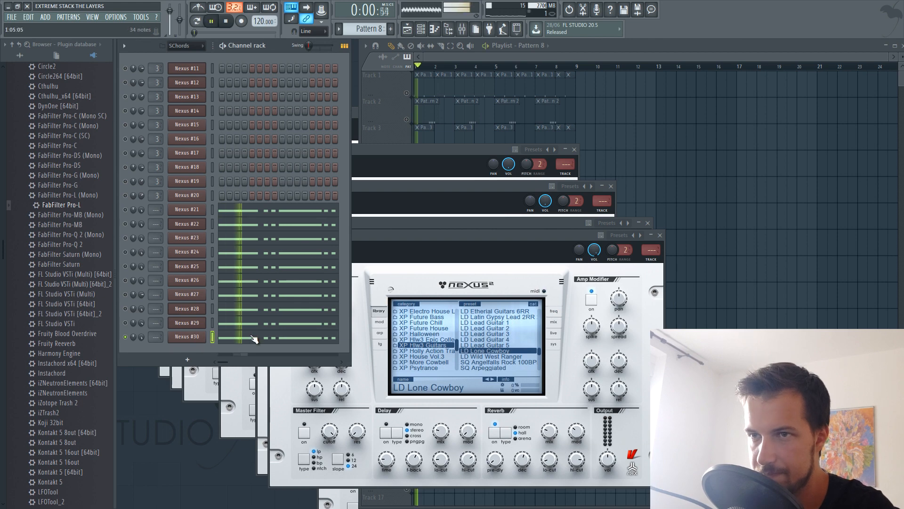
{"action": "key", "text": "space"}
Unsolo the channels, play the stacked melody in song mode, close the open Nexus windows and save the project
{"action": "left_click", "coordinate": [126, 337], "text": "ctrl"}
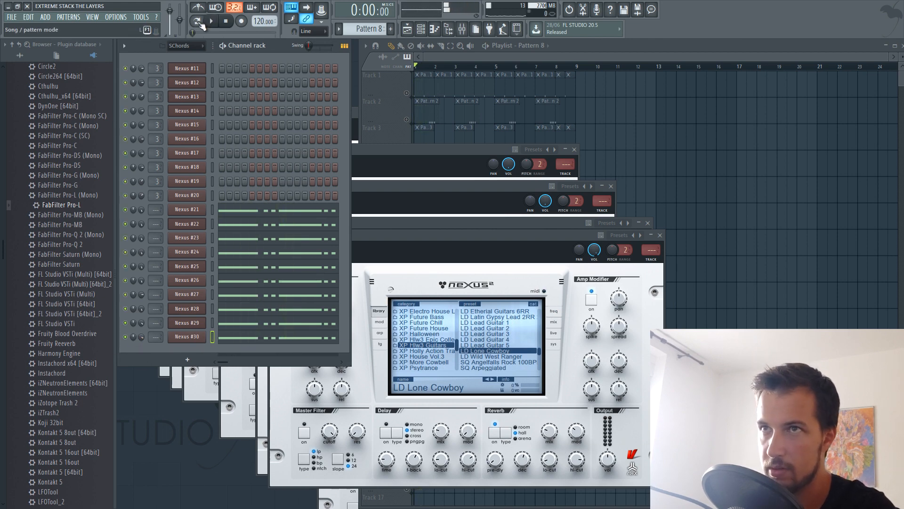
{"action": "key", "text": "space"}
{"action": "left_click", "coordinate": [660, 235]}
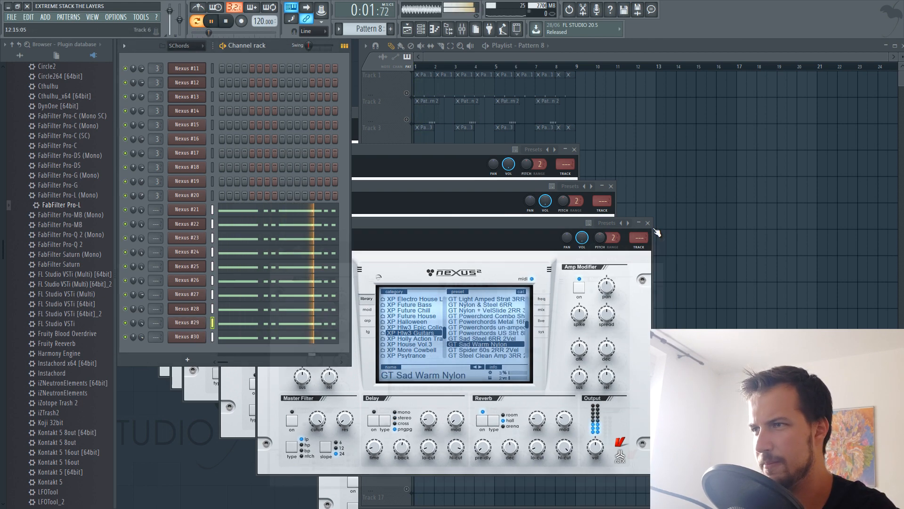
{"action": "left_click", "coordinate": [648, 222]}
{"action": "left_click", "coordinate": [611, 186]}
{"action": "left_click", "coordinate": [574, 149]}
{"action": "key", "text": "space"}
{"action": "left_click", "coordinate": [213, 182]}
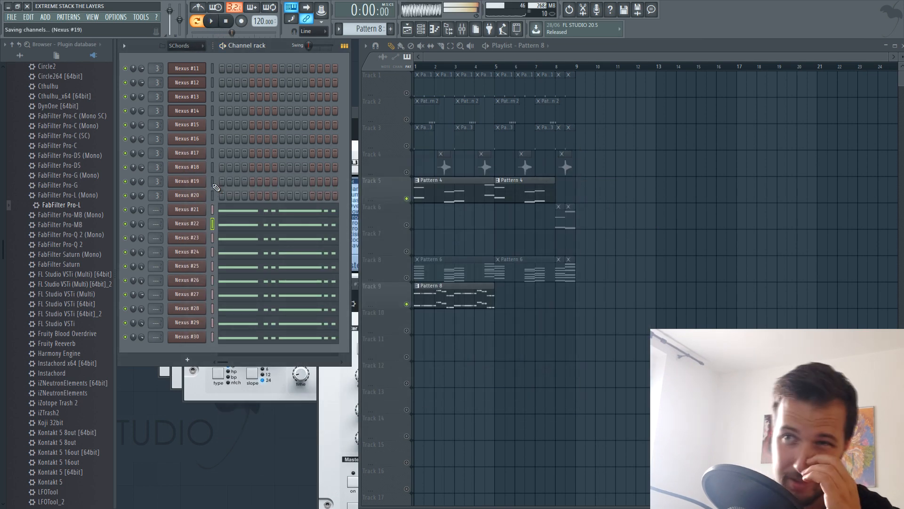
Check the mixer and route the Nexus #21 to Nexus #30 channels to mixer track 6
{"action": "key", "text": "F9"}
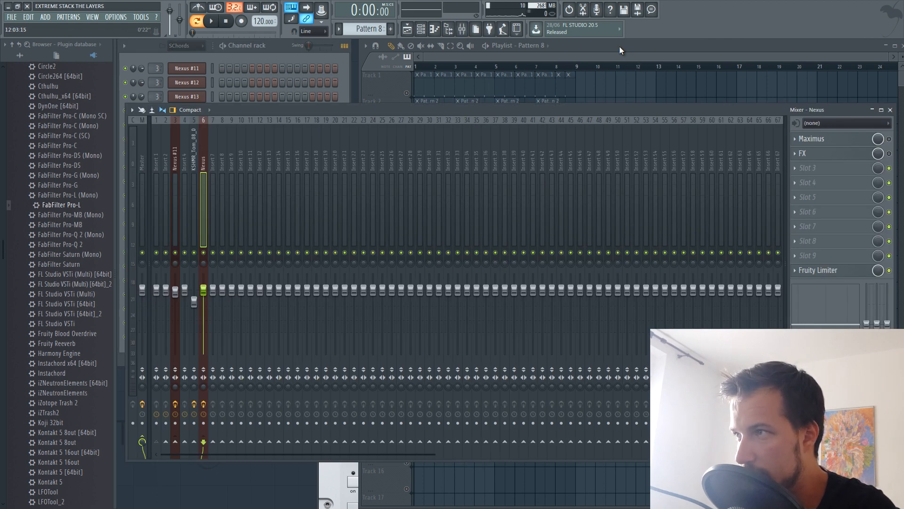
{"action": "key", "text": "F9"}
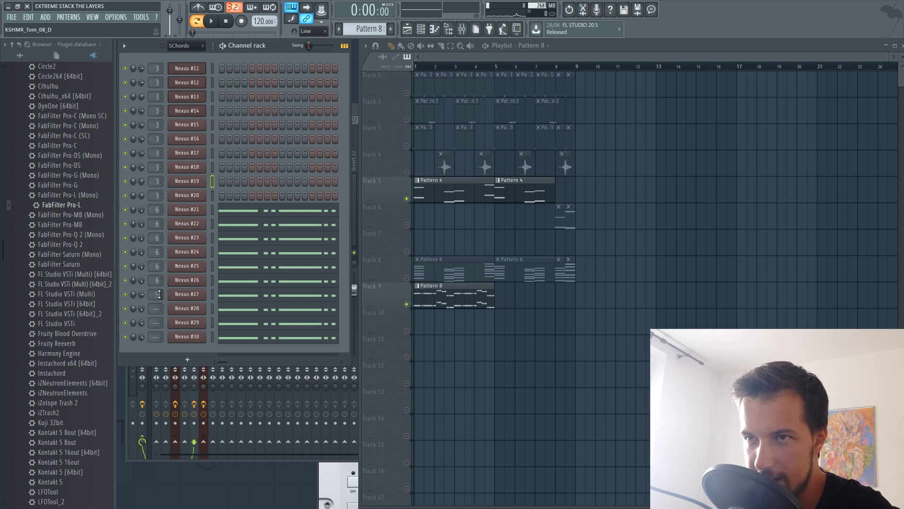
{"action": "left_click_drag", "start_coordinate": [161, 294], "coordinate": [161, 288]}
{"action": "left_click_drag", "start_coordinate": [159, 323], "coordinate": [160, 301]}
{"action": "left_click_drag", "start_coordinate": [158, 338], "coordinate": [159, 331]}
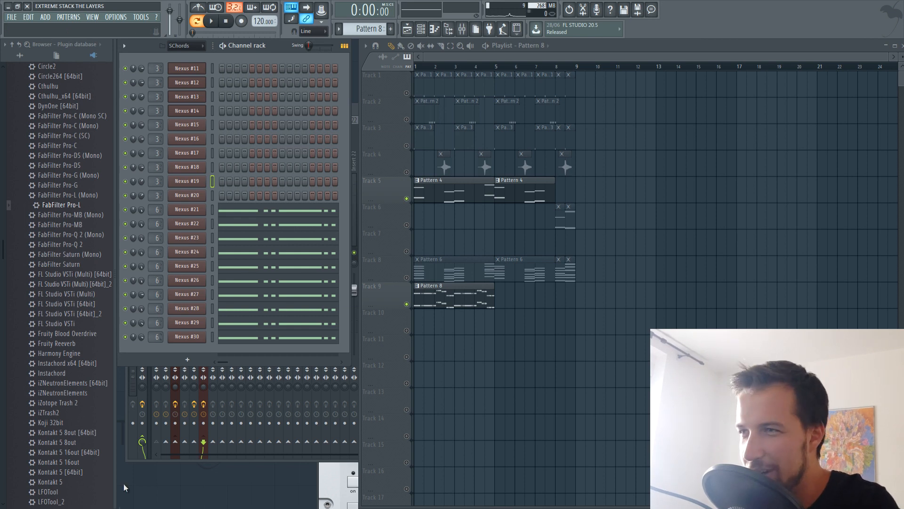
Place a second Pattern 8 clip at bar 5 of Track 9 and play the full arrangement
{"action": "left_click", "coordinate": [499, 296]}
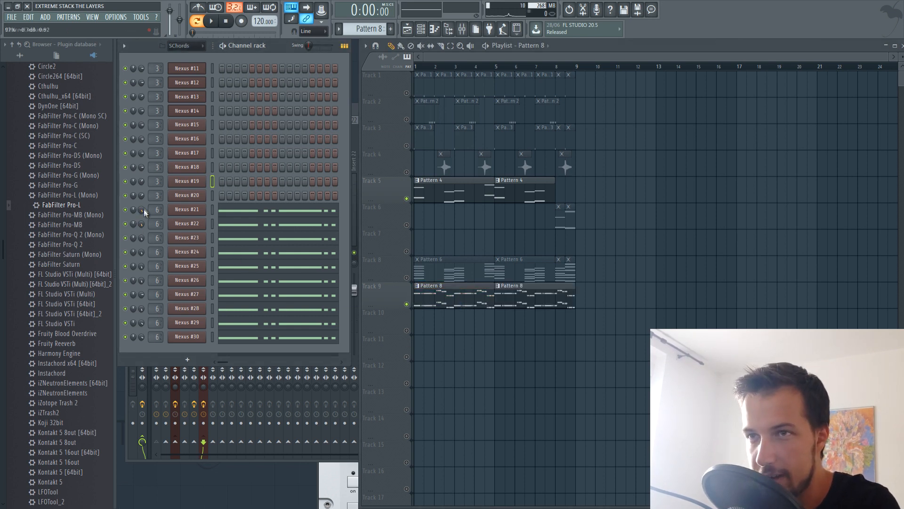
{"action": "key", "text": "space"}
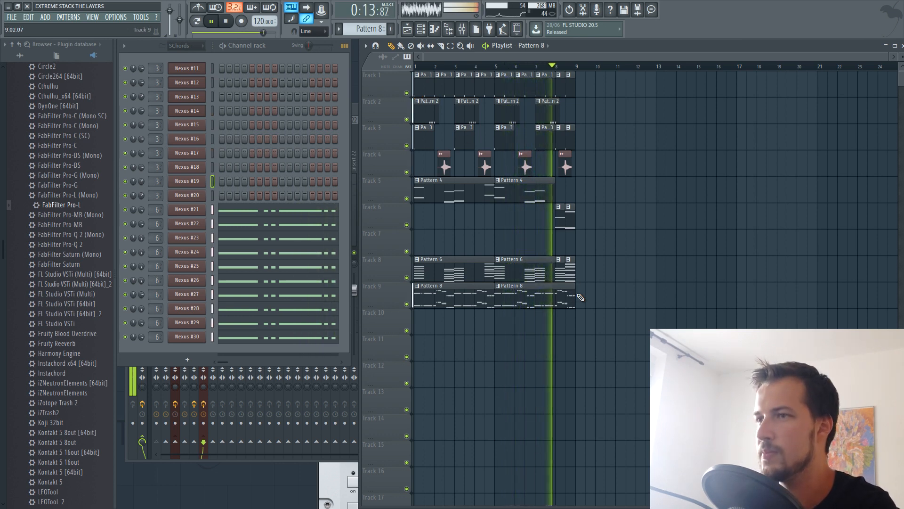
Solo Nexus #21 and begin rewriting its Pattern 8 melody with longer notes: E7, C7 and D7 in bar 1 and A6 opening bar 2, previewing playback
{"action": "key", "text": "space"}
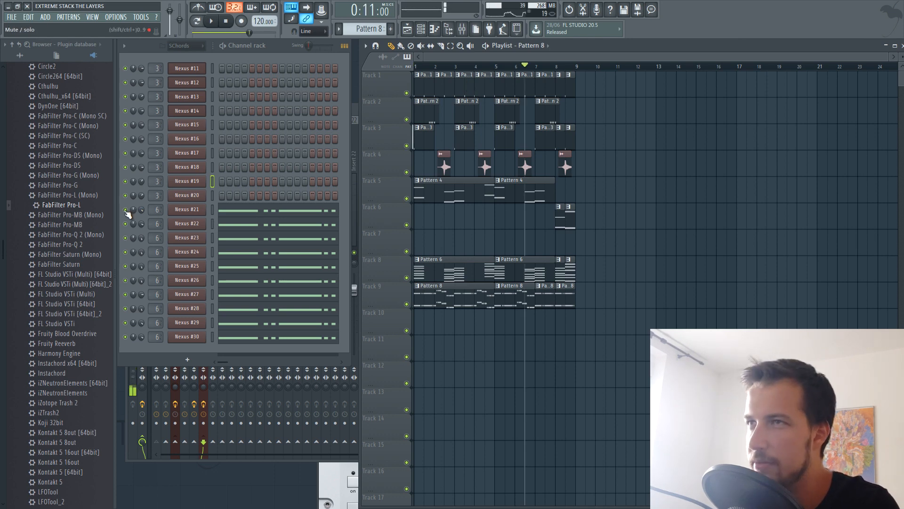
{"action": "right_click", "coordinate": [127, 213]}
{"action": "left_click", "coordinate": [141, 217]}
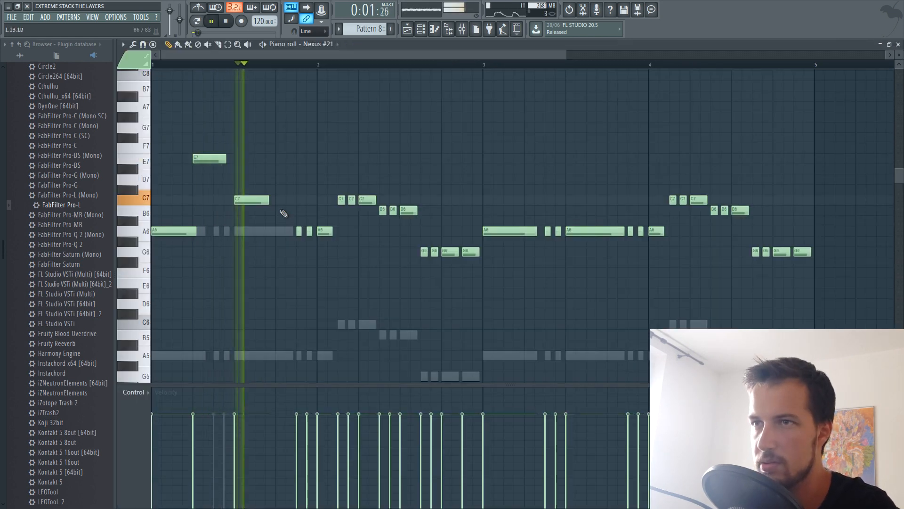
{"action": "key", "text": "space"}
{"action": "right_click", "coordinate": [352, 200]}
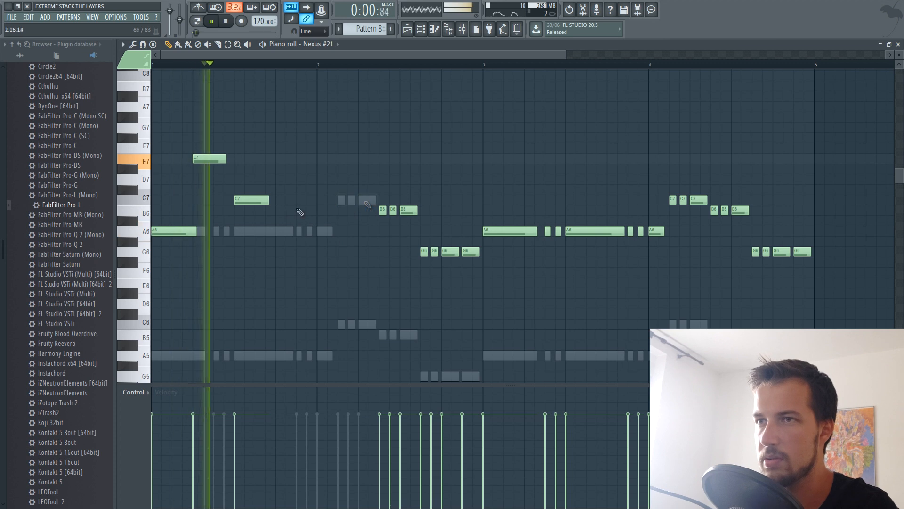
{"action": "key", "text": "space"}
{"action": "left_click_drag", "start_coordinate": [281, 182], "coordinate": [281, 180]}
{"action": "left_click", "coordinate": [321, 230]}
{"action": "key", "text": "space"}
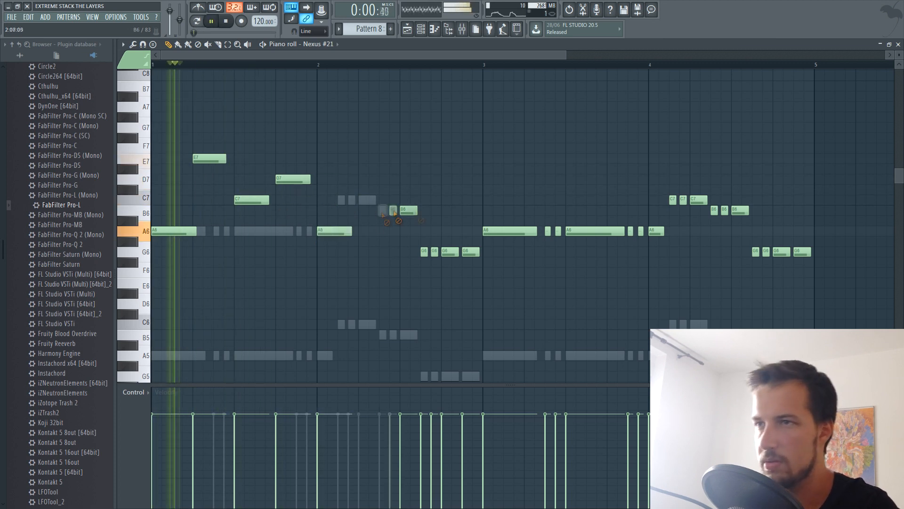
Delete the remaining old melody notes in Nexus #21 from bar 2 onward, complete the new phrase and duplicate it across the pattern
{"action": "right_click", "coordinate": [382, 210]}
{"action": "right_click", "coordinate": [445, 252]}
{"action": "right_click", "coordinate": [510, 230]}
{"action": "right_click", "coordinate": [673, 201]}
{"action": "left_click_drag", "start_coordinate": [534, 117], "coordinate": [89, 300]}
{"action": "key", "text": "ctrl+b"}
{"action": "left_click", "coordinate": [444, 253]}
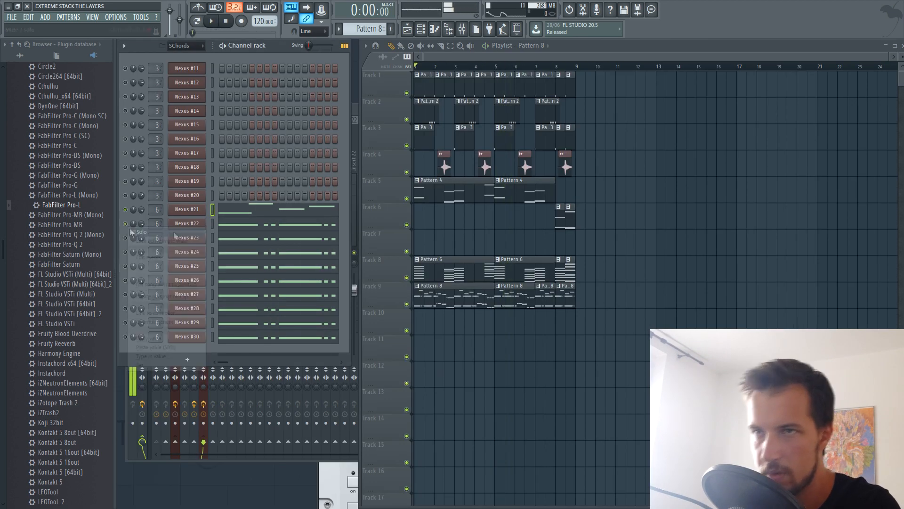
Copy the new Nexus #21 melody to channels Nexus #22 to Nexus #30 and set the channel rack filter to All
{"action": "left_click", "coordinate": [247, 224]}
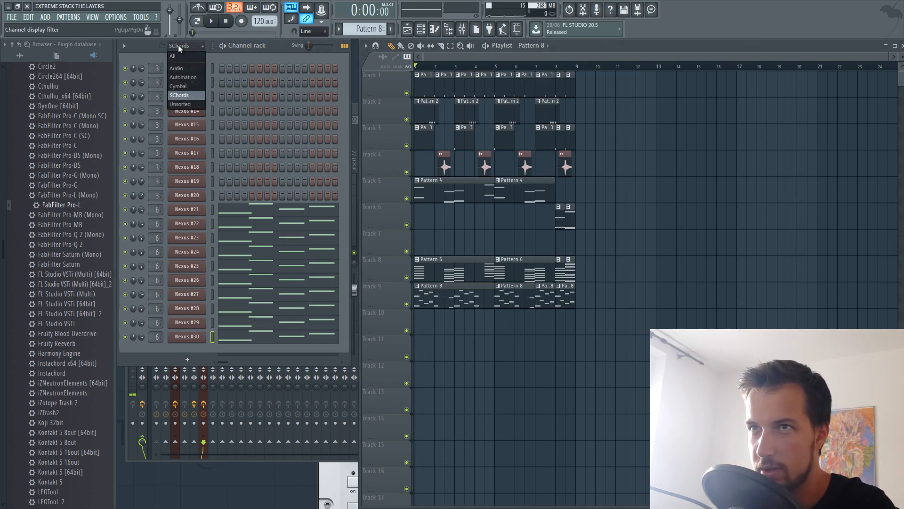
{"action": "left_click", "coordinate": [178, 56]}
{"action": "scroll", "coordinate": [250, 176], "scroll_direction": "down", "scroll_amount": 1}
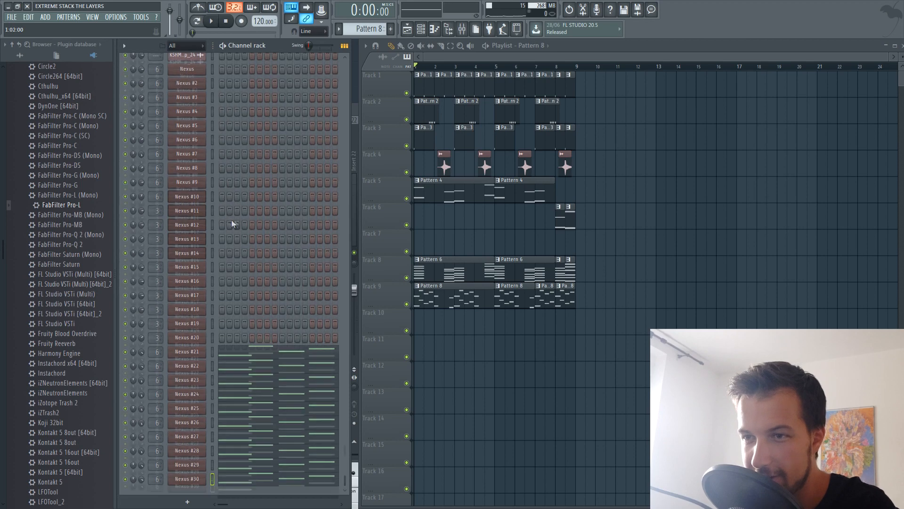
Duplicate the eight-bar arrangement to bar 9 and remove the Pattern 8 clips from the first eight bars of Track 9
{"action": "right_click", "coordinate": [559, 288]}
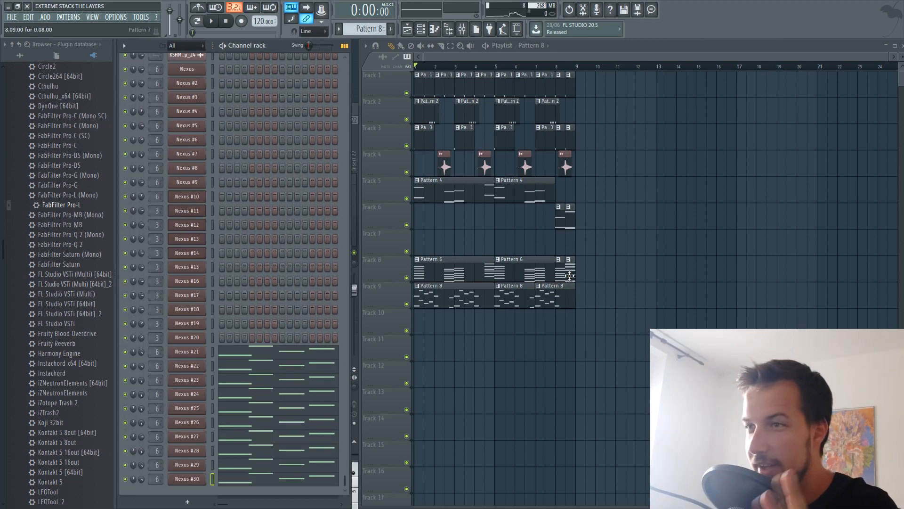
{"action": "left_click_drag", "start_coordinate": [607, 332], "coordinate": [440, 123]}
{"action": "left_click", "coordinate": [427, 85]}
{"action": "scroll", "coordinate": [306, 151], "scroll_direction": "up", "scroll_amount": 4}
{"action": "scroll", "coordinate": [306, 150], "scroll_direction": "up", "scroll_amount": 5}
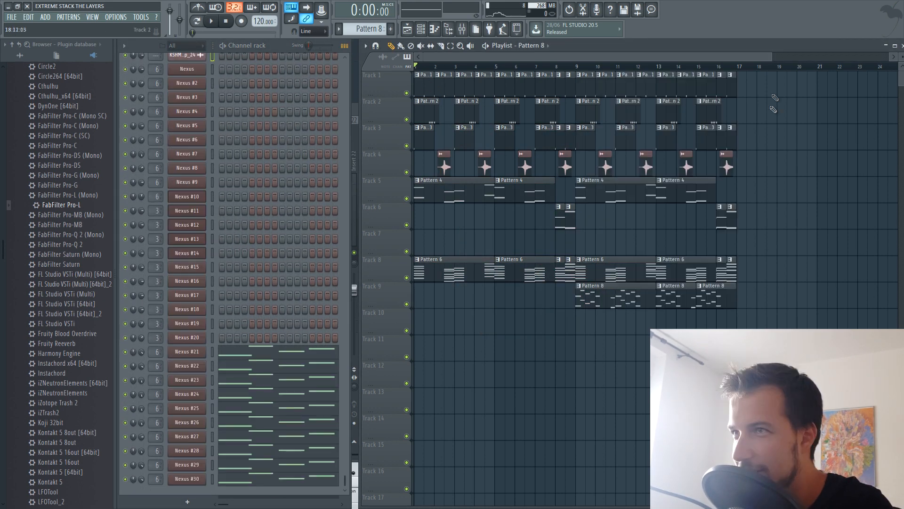
Shift the whole arrangement to start at bar 9 and add a four-bar intro of Patterns 1 to 3 and claps from bar 5
{"action": "key", "text": "ctrl+a"}
{"action": "left_click_drag", "start_coordinate": [440, 273], "coordinate": [601, 274]}
{"action": "left_click", "coordinate": [530, 325], "text": "ctrl"}
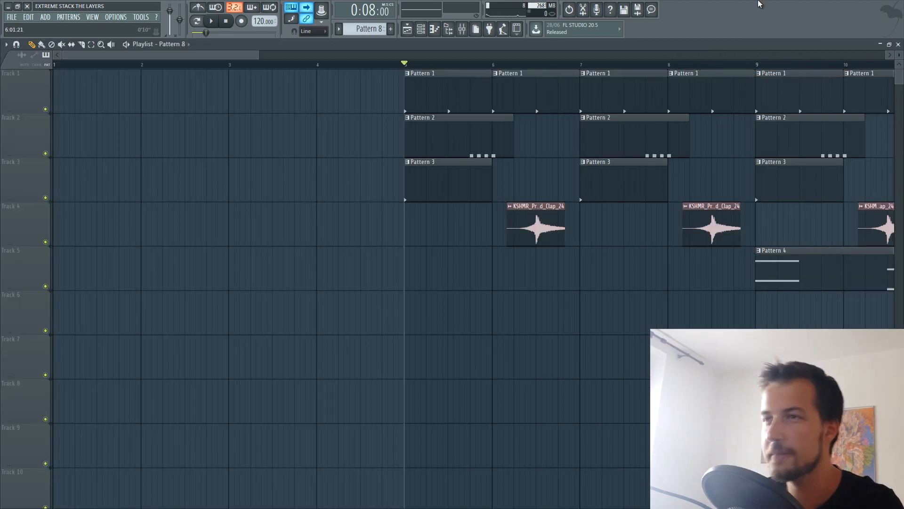
Play the extended arrangement from bar 5 and place a Pattern 8 clip on Track 3 just after bar 29
{"action": "key", "text": "space"}
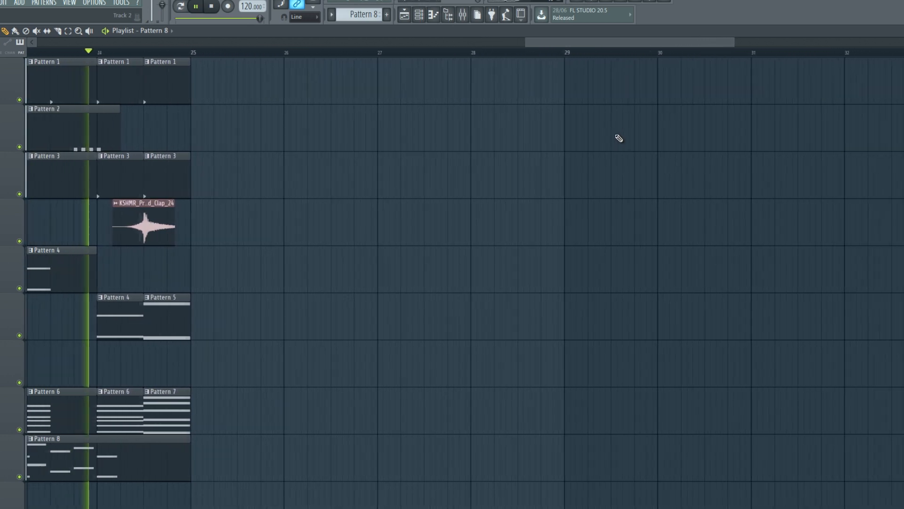
{"action": "left_click", "coordinate": [534, 156]}
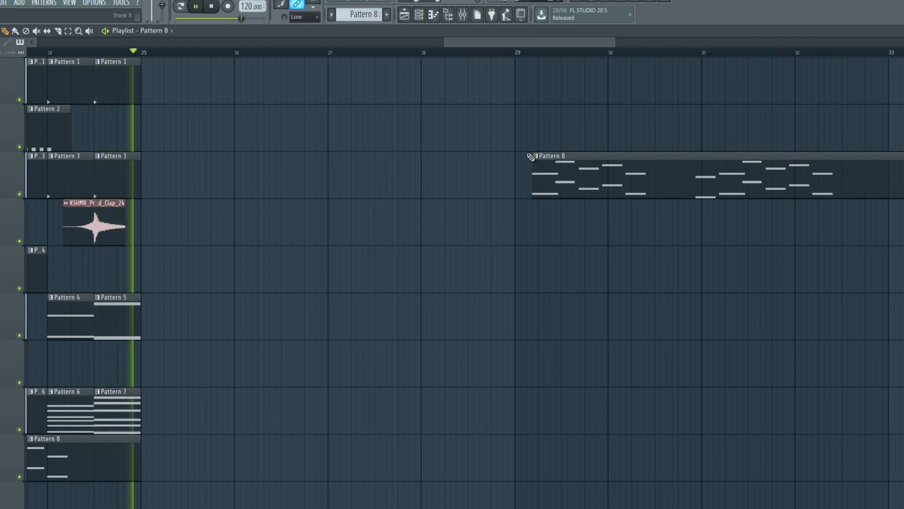